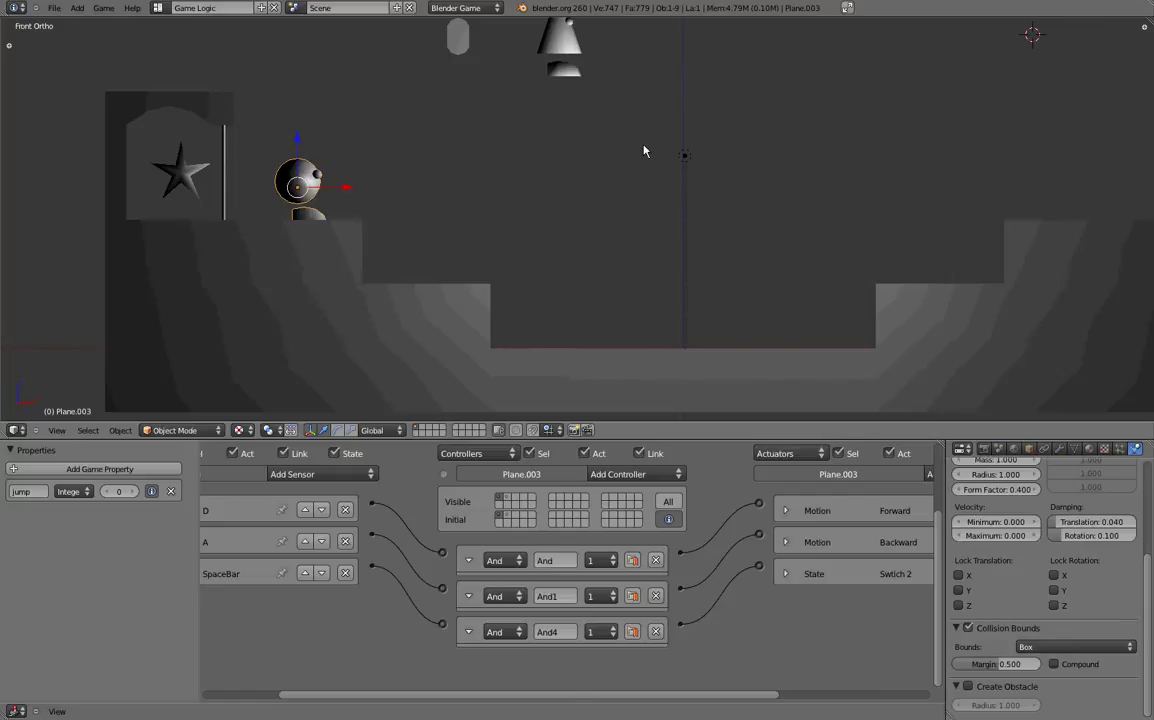
# Check the program's version on the splash screen and close it.
pyautogui.click(127, 9)
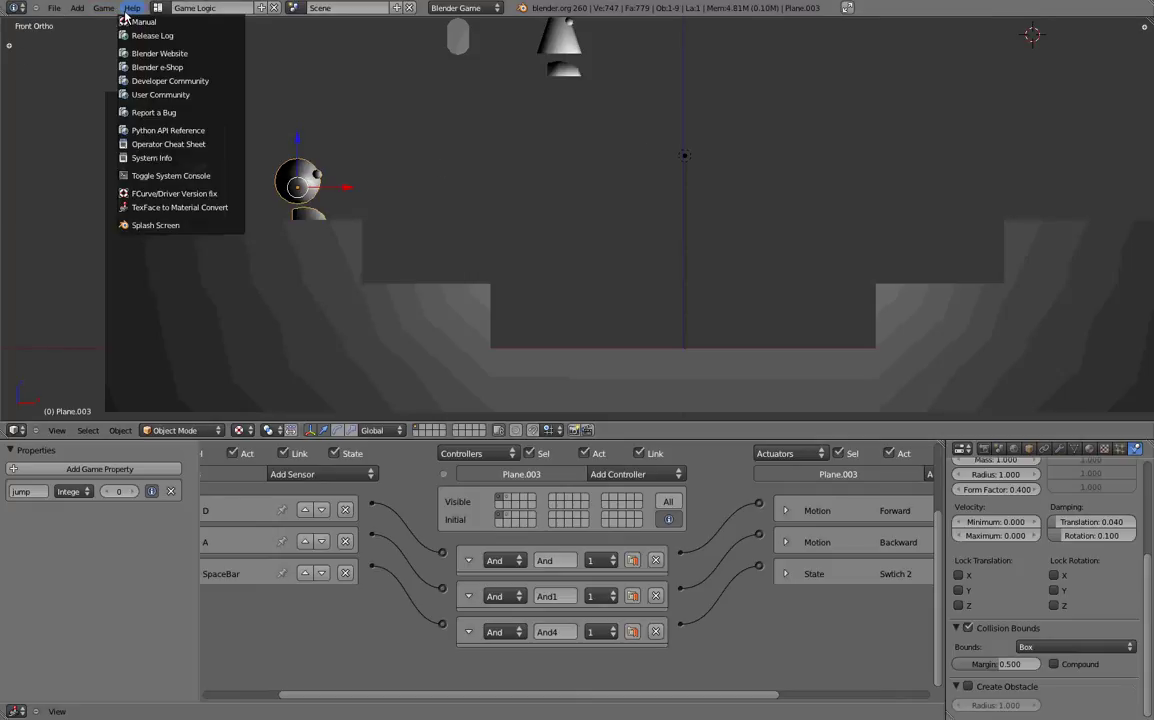
pyautogui.click(160, 222)
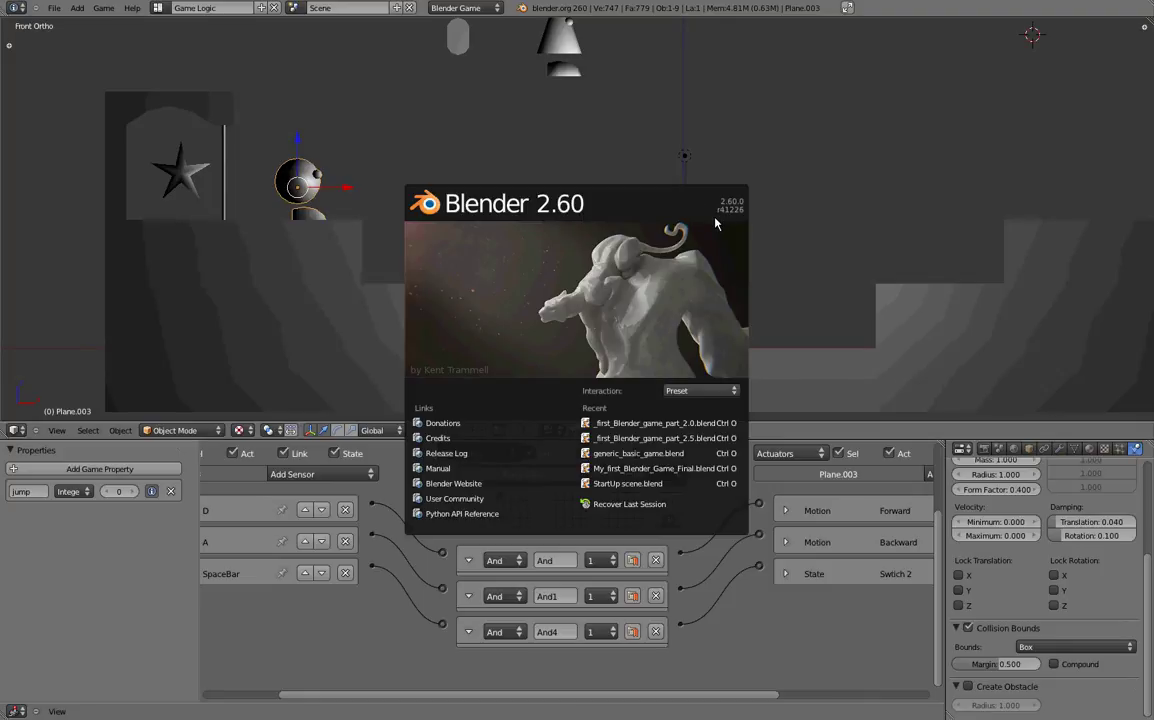
pyautogui.click(770, 154)
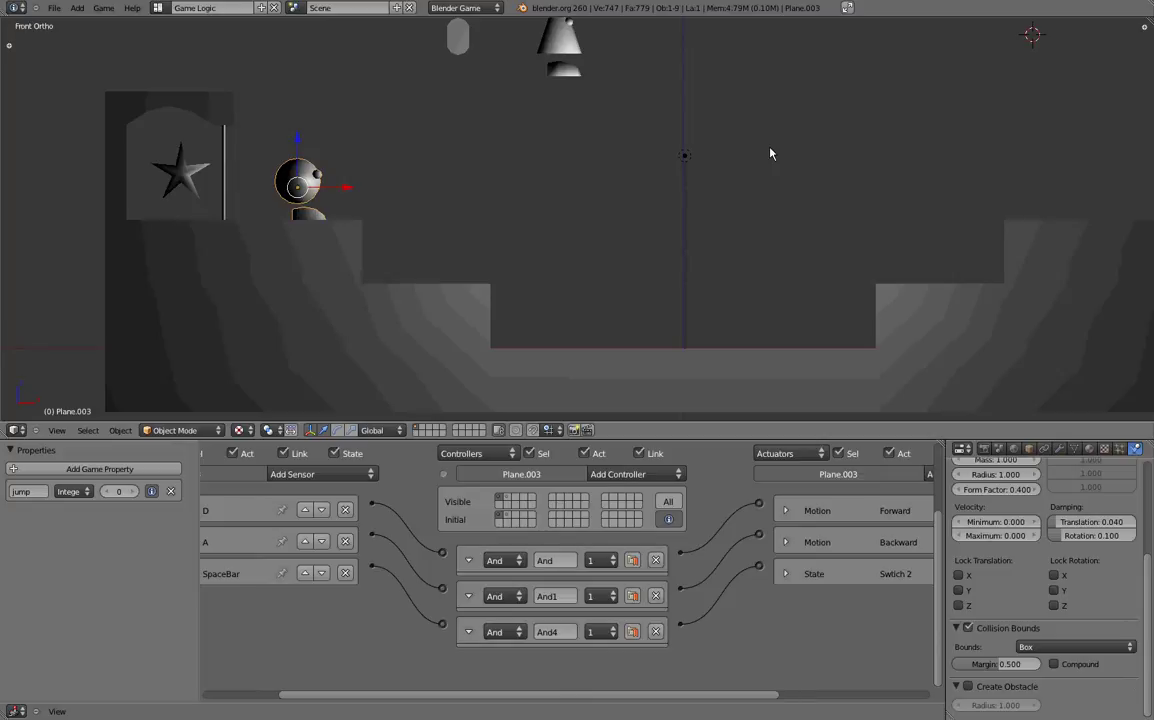
# Leave full-screen mode, switch to Chrome and open blenderartists.org.
pyautogui.hotkey('alt', 'F11')
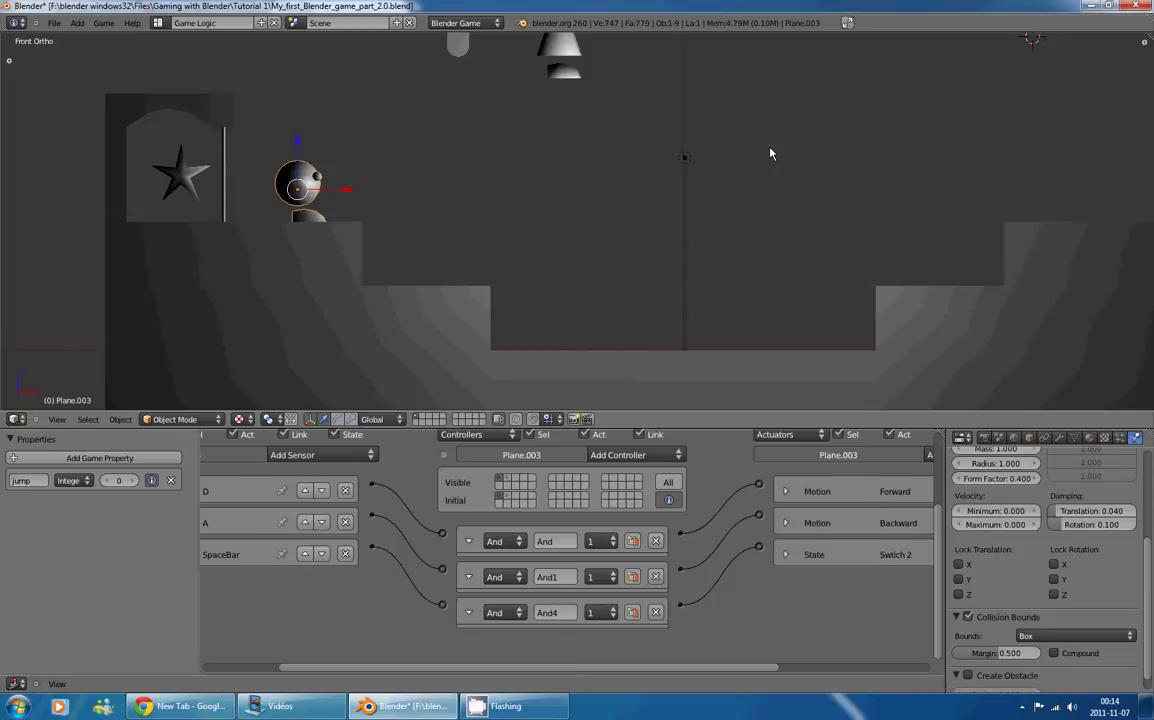
pyautogui.click(183, 706)
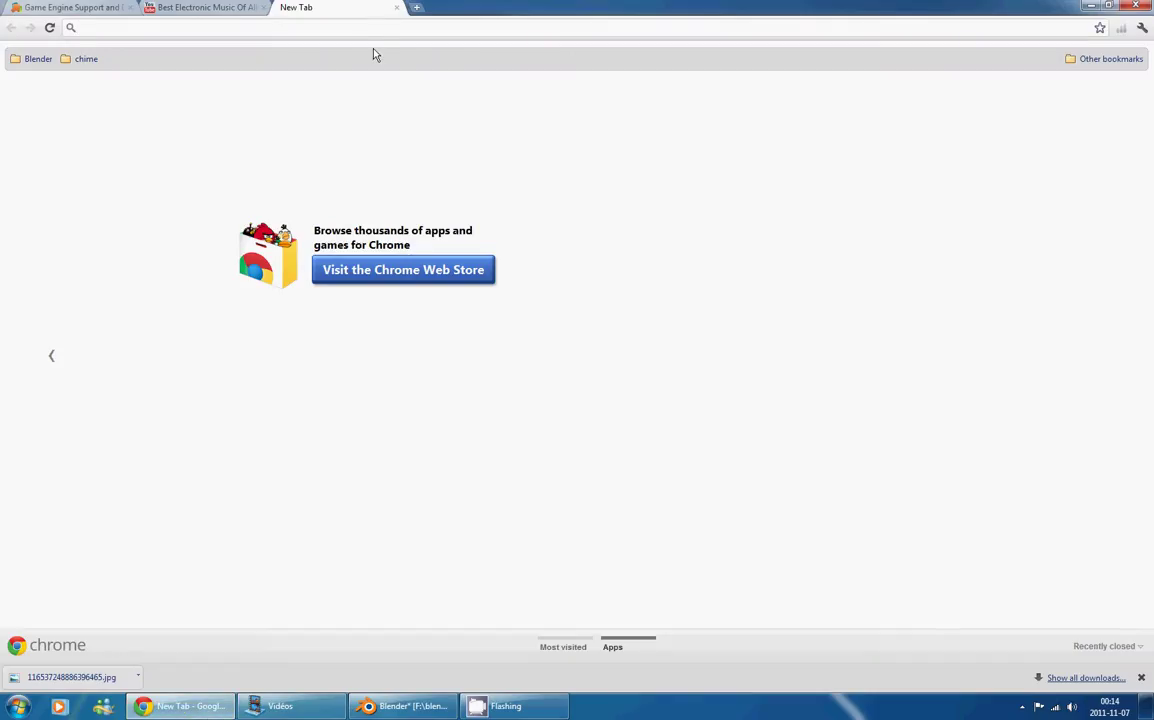
pyautogui.write('b')
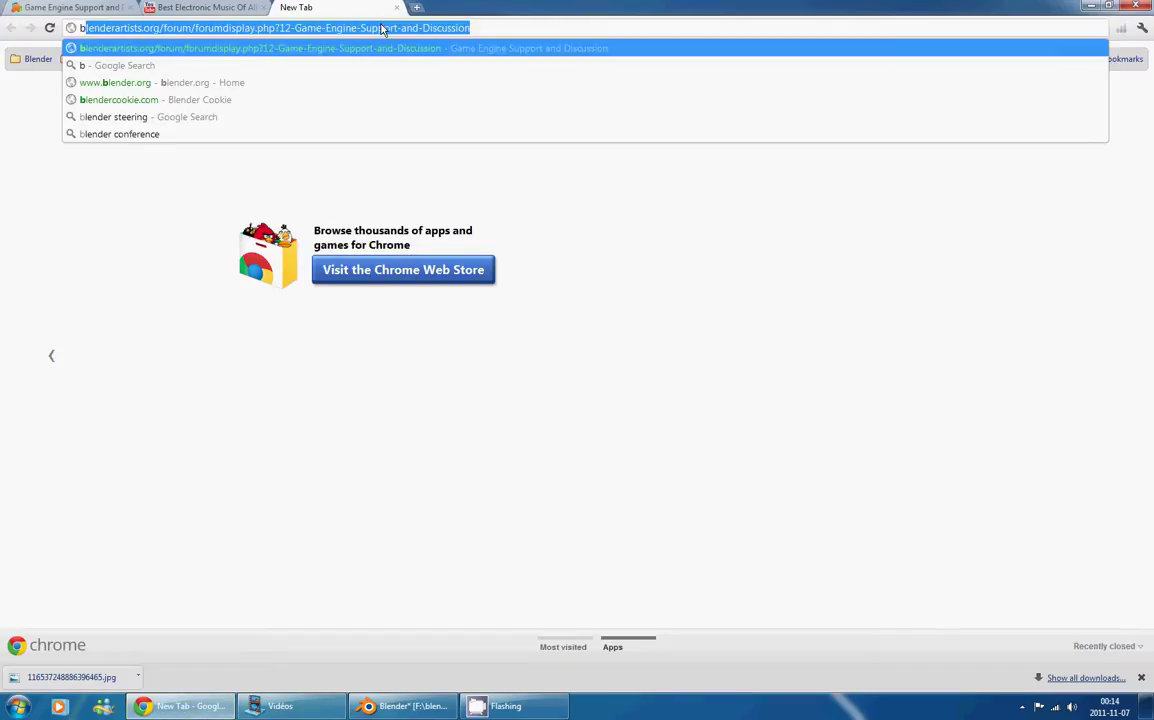
pyautogui.write('lenderar')
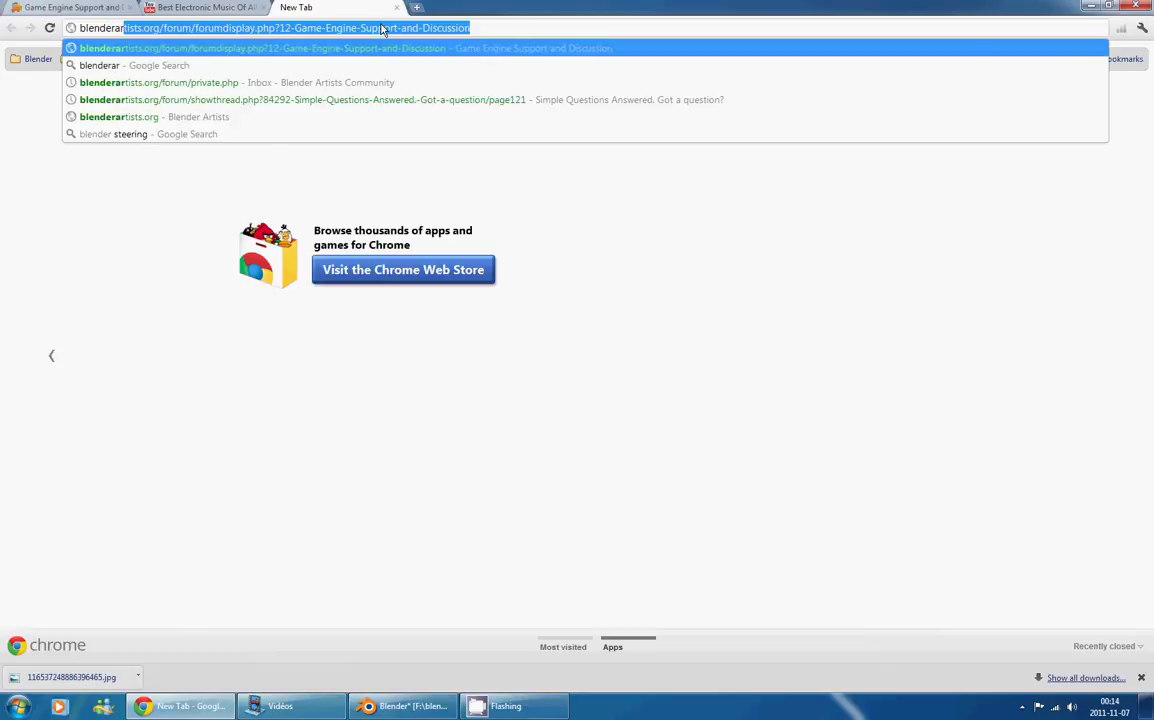
pyautogui.write('tists.o')
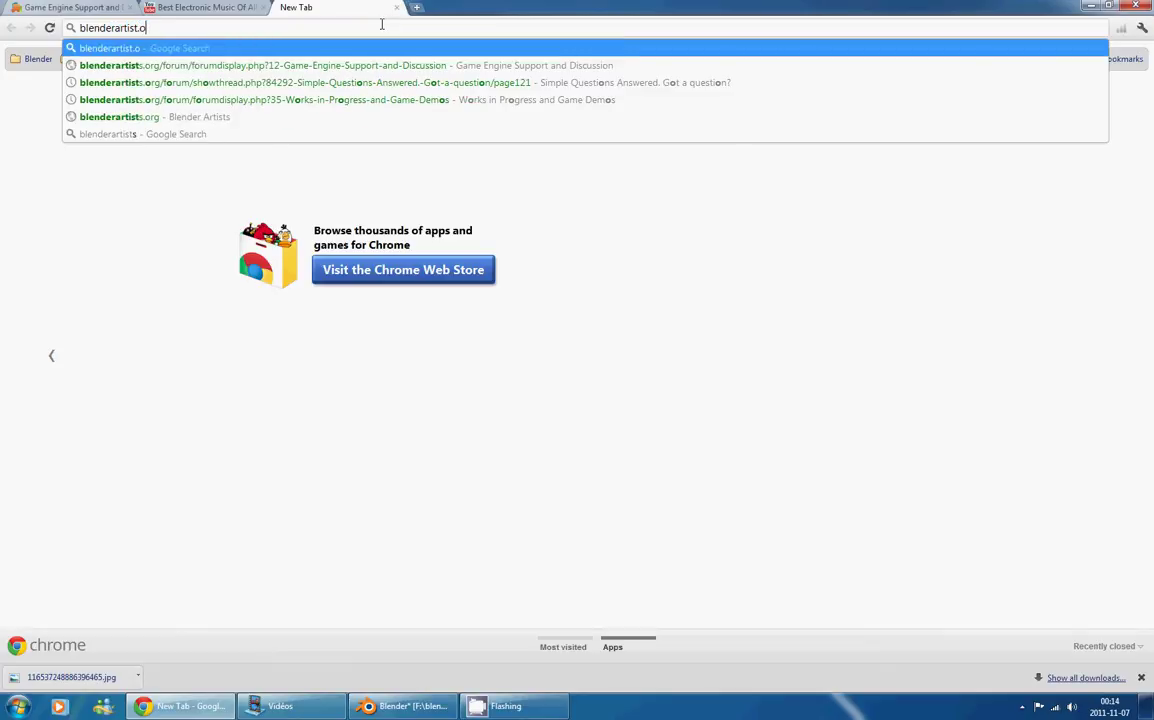
pyautogui.write('rg')
pyautogui.press('Return')
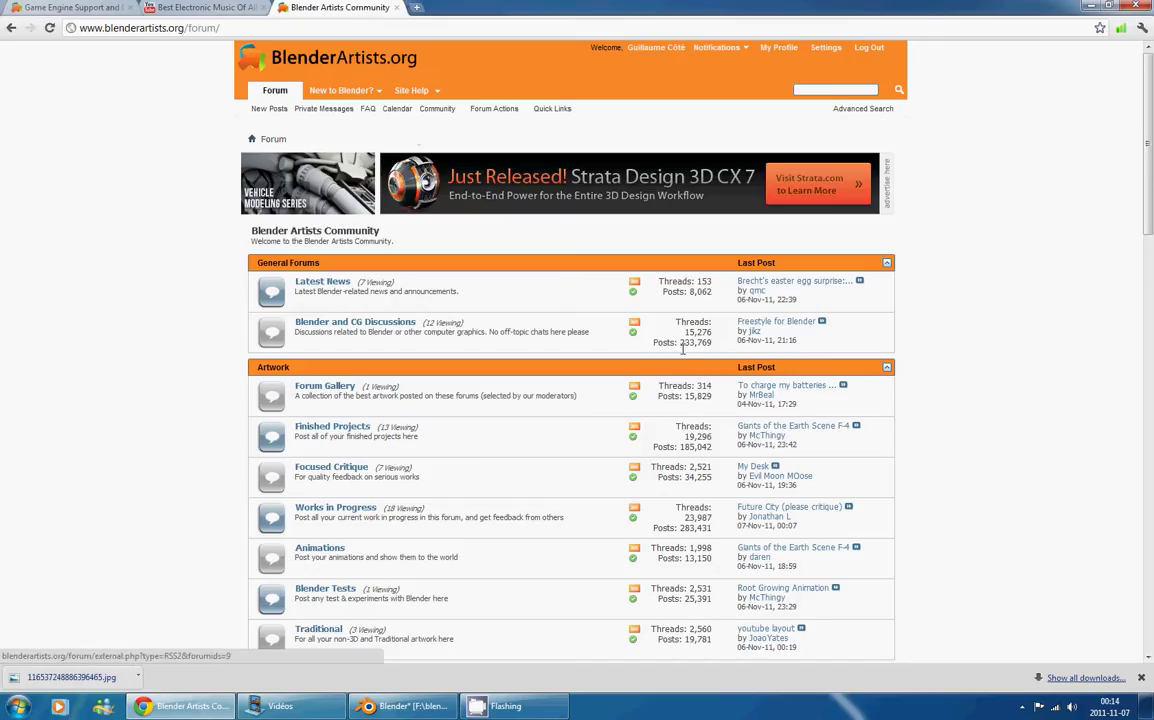
# Open the Game Engine Support and Discussion forum in the forum list's Game Engine section.
pyautogui.scroll(-4, 683, 348)
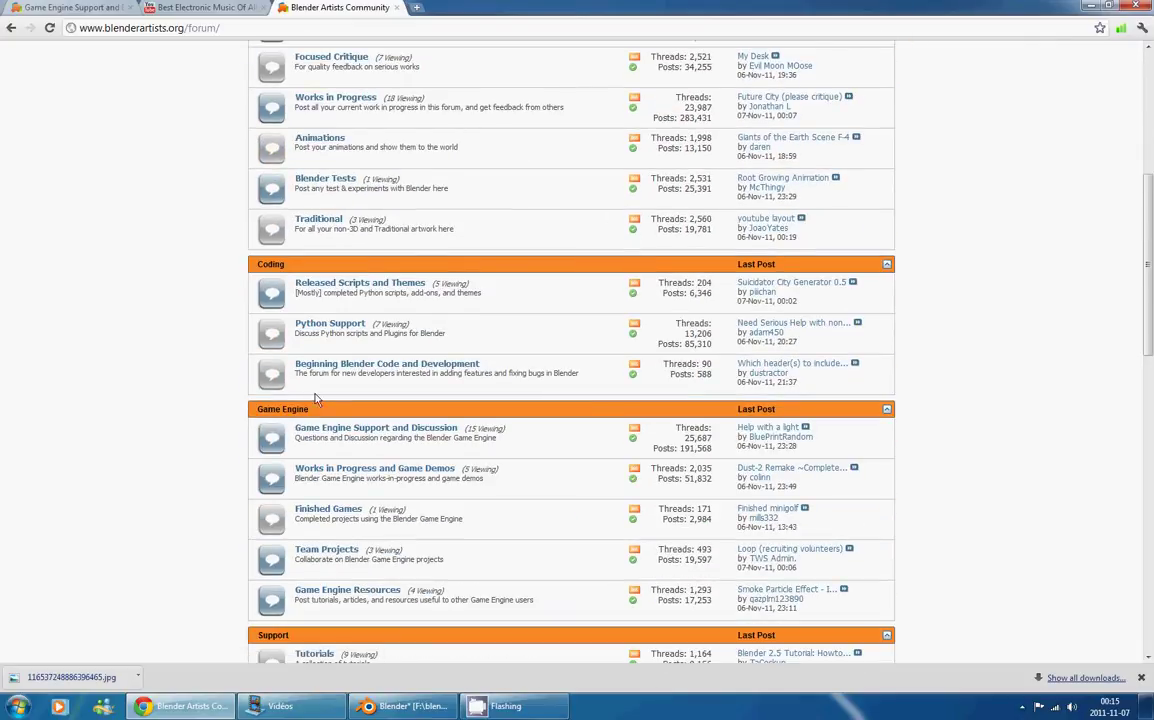
pyautogui.scroll(-1, 300, 375)
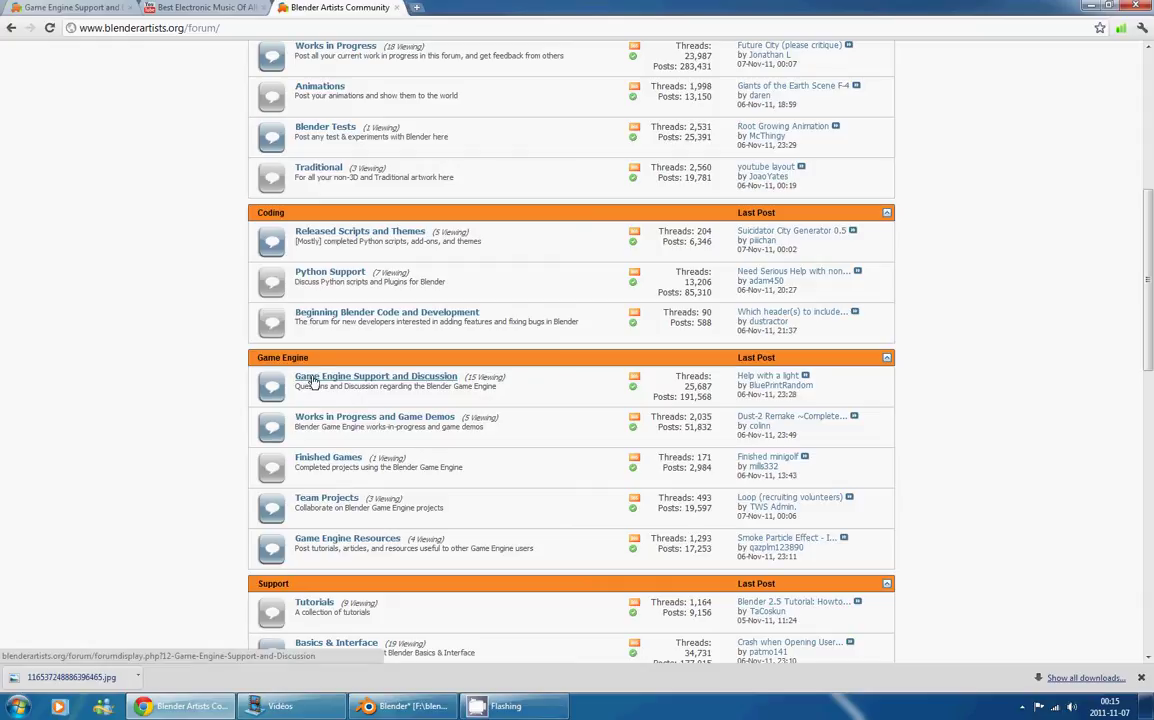
pyautogui.click(405, 379)
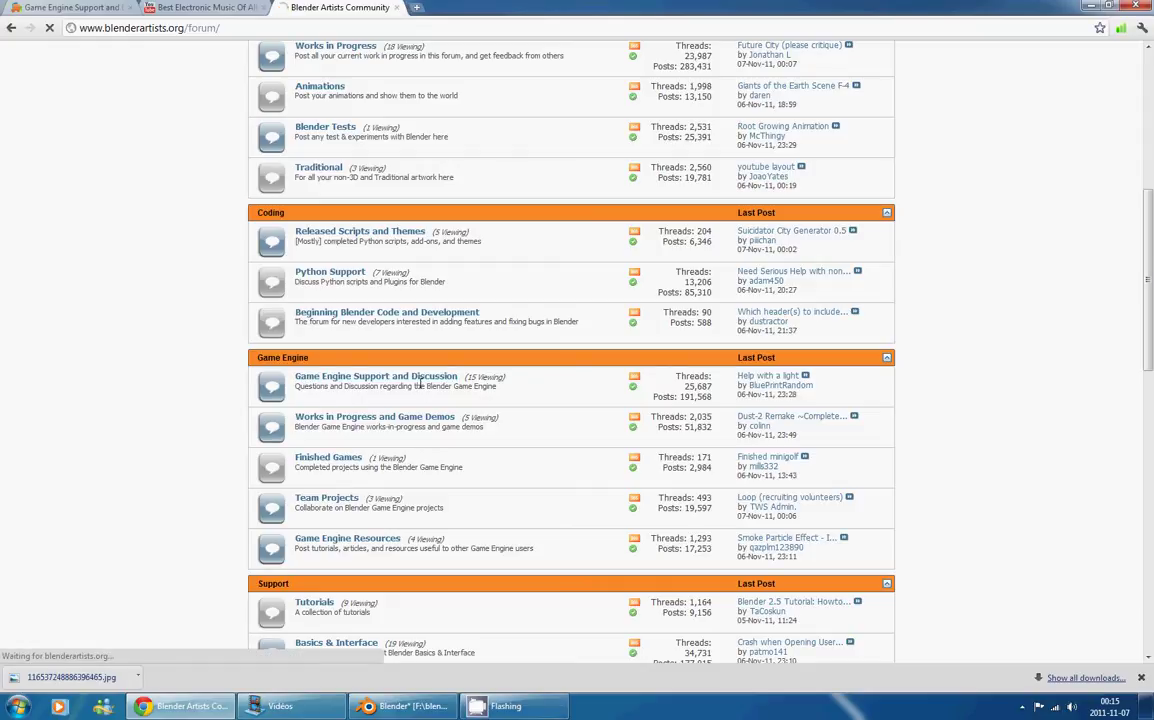
# Look over the forum's thread list and its new-thread form, and return to the thread list.
pyautogui.scroll(-3, 870, 322)
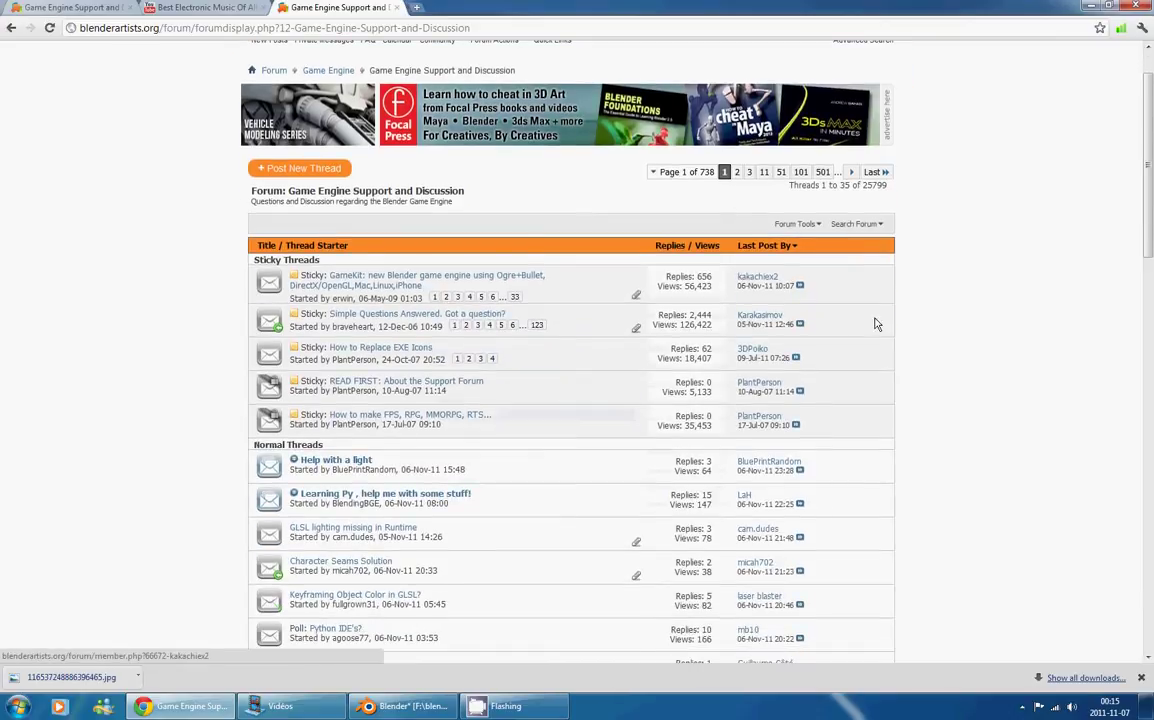
pyautogui.scroll(3, 519, 482)
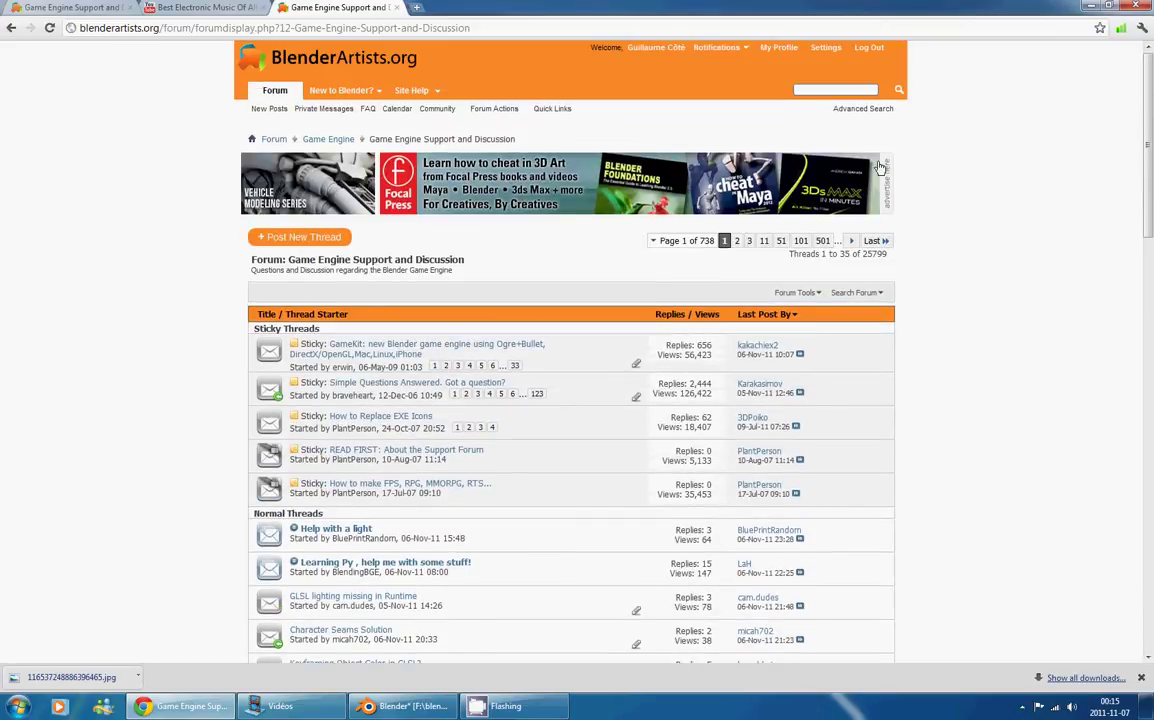
pyautogui.click(259, 237)
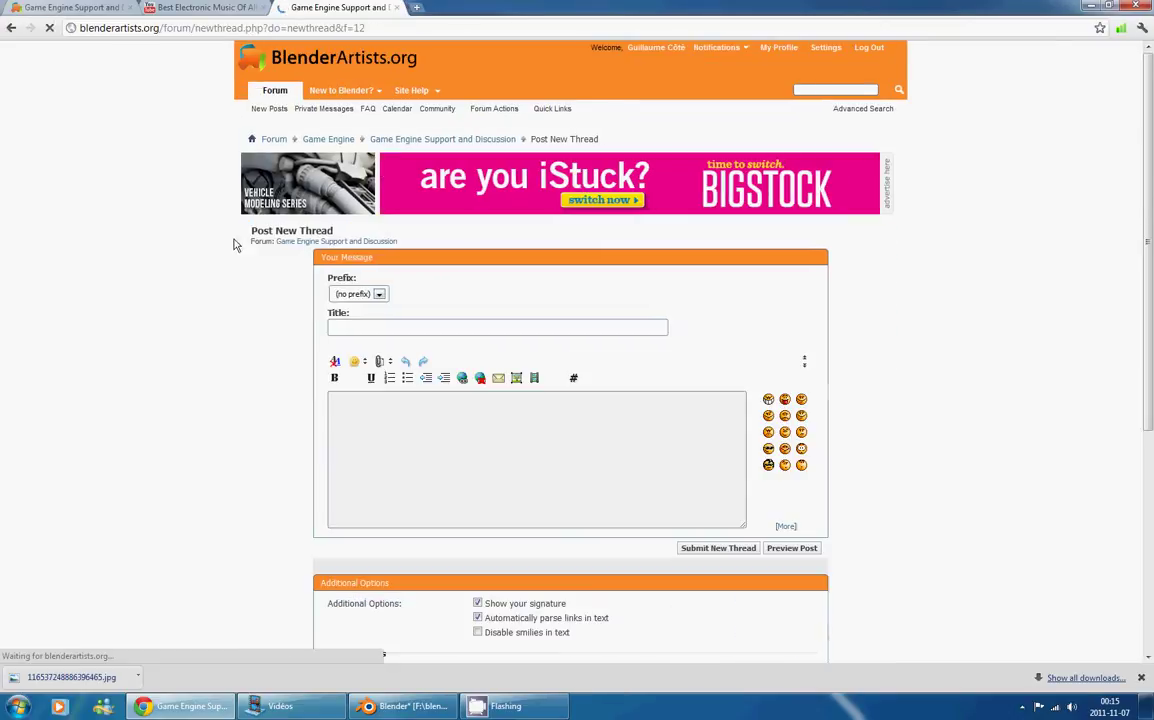
pyautogui.click(11, 27)
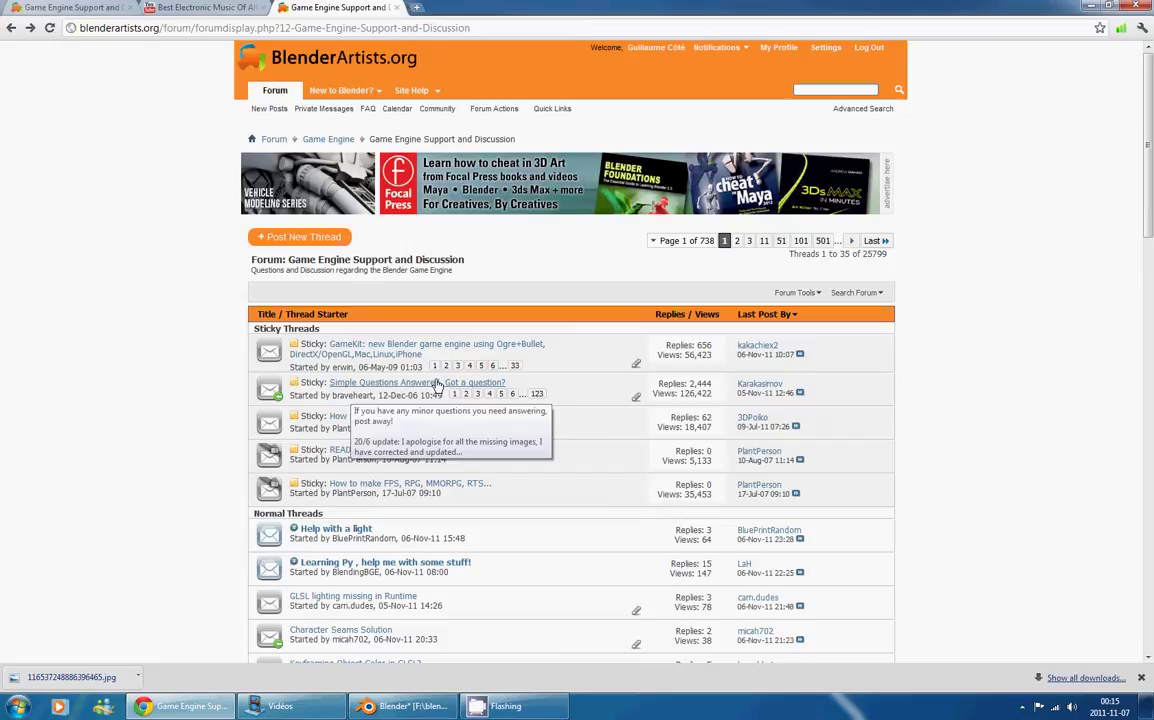
# Read the posts on page 123 of the sticky thread "Simple Questions Answered. Got a question?" and return to the forum.
pyautogui.click(537, 393)
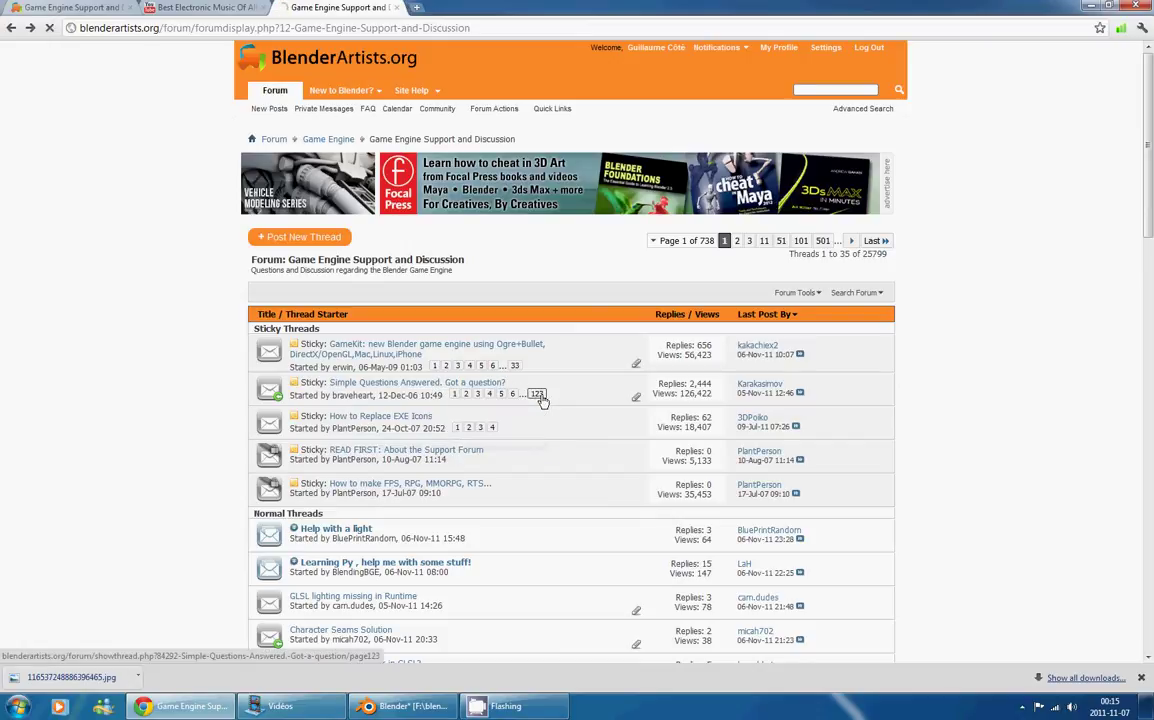
pyautogui.scroll(-12, 591, 368)
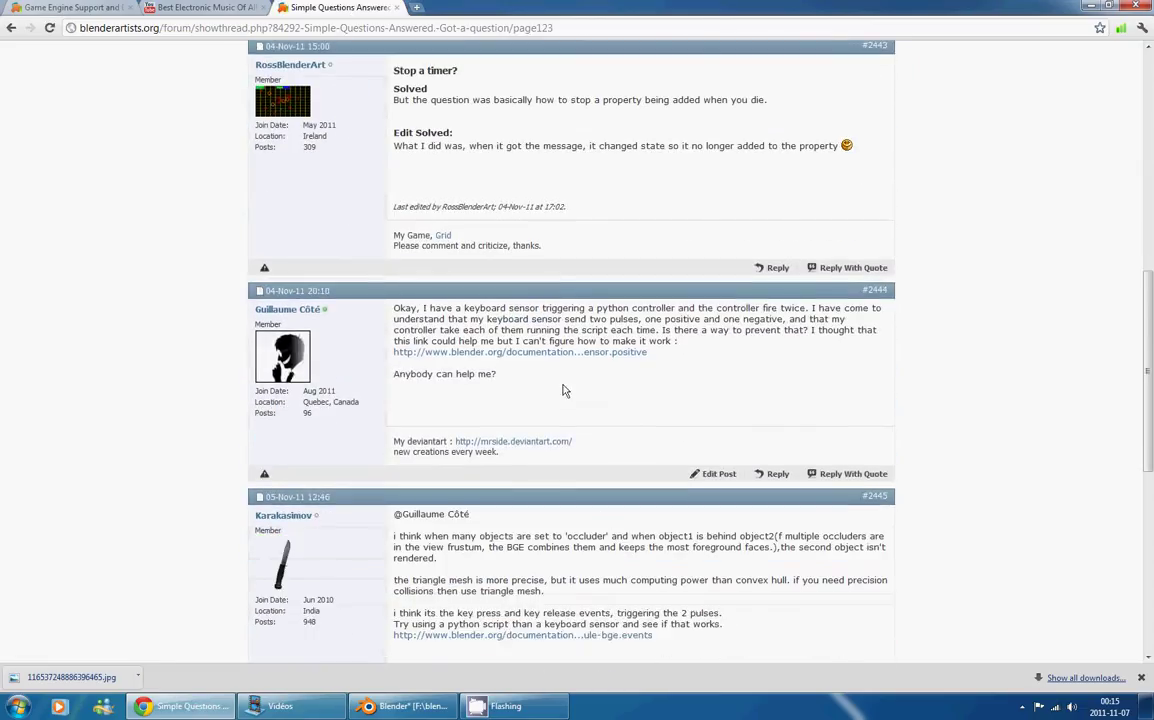
pyautogui.click(11, 27)
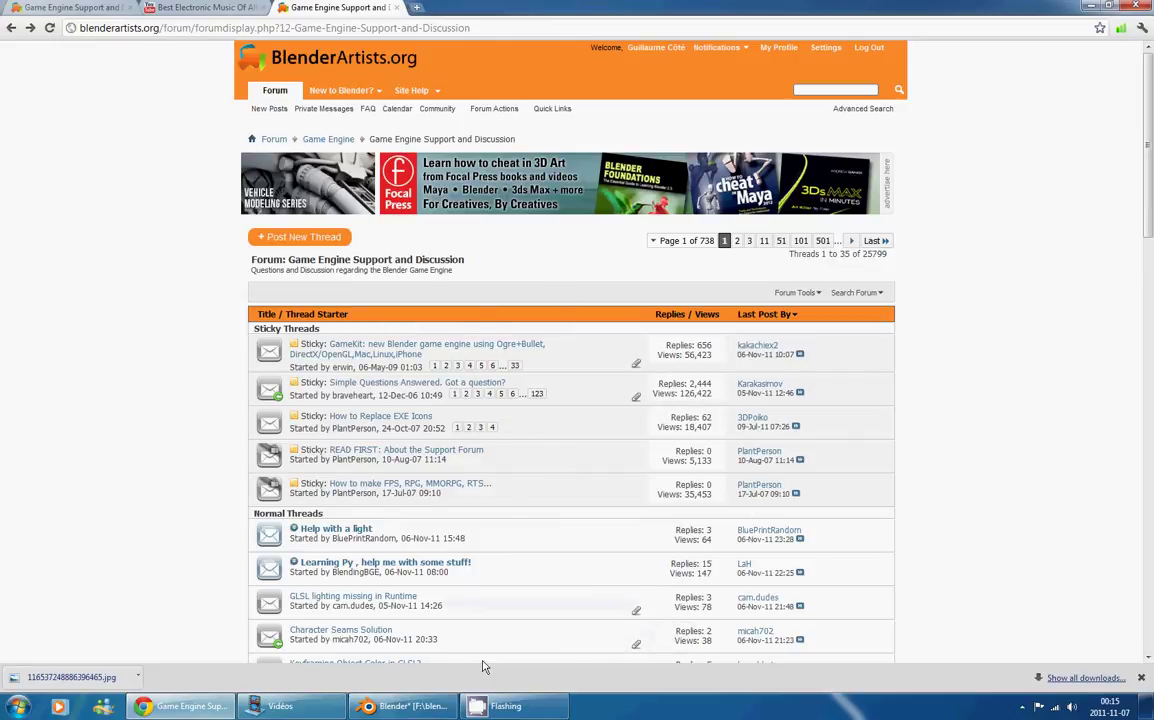
# Switch back to full-screen Blender, display the character's state 2 logic bricks and expand the Jump motion actuator's settings.
pyautogui.click(396, 708)
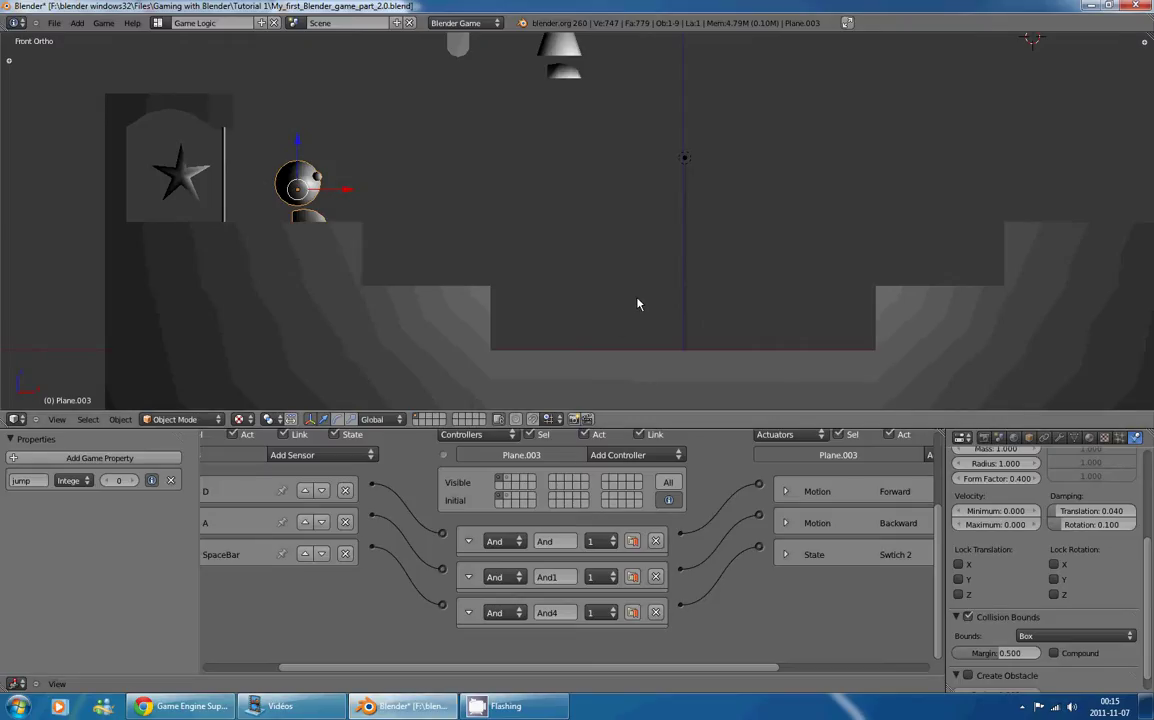
pyautogui.hotkey('alt', 'F11')
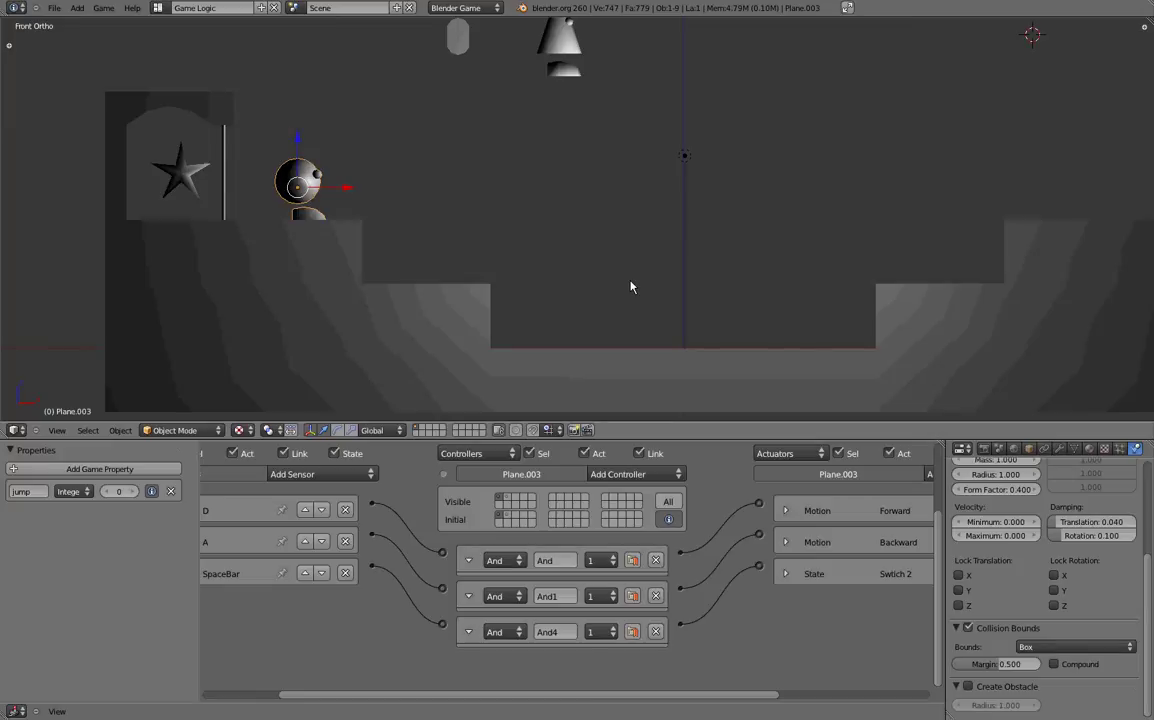
pyautogui.click(507, 498)
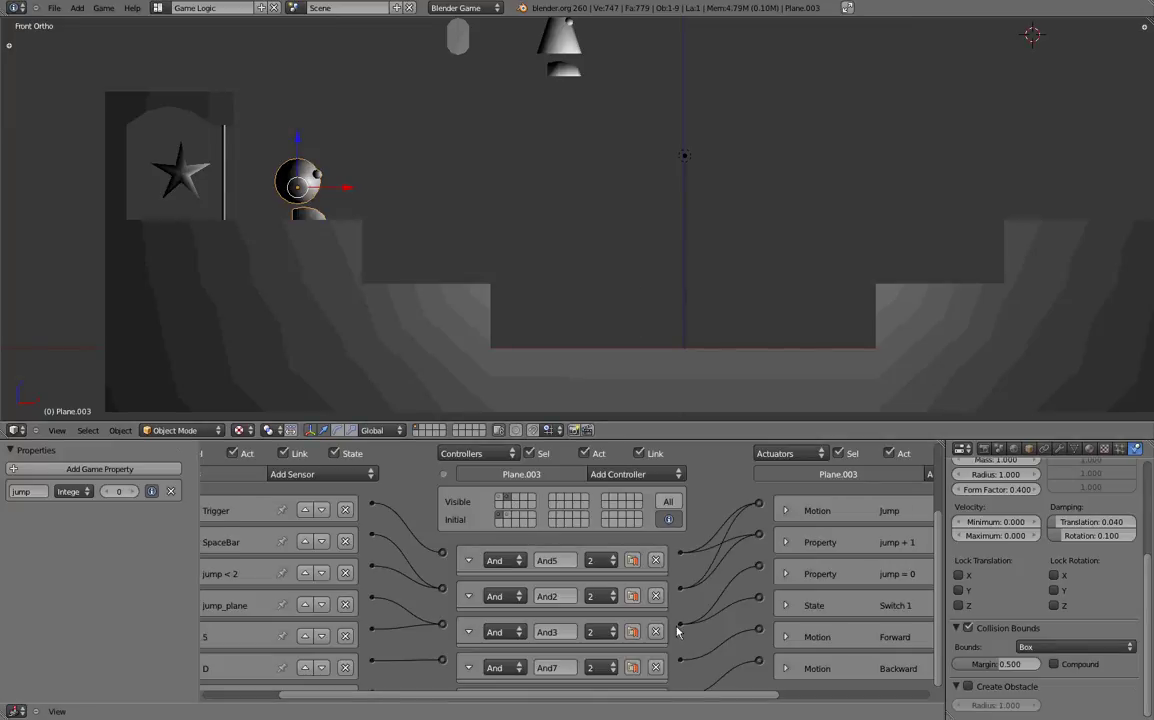
pyautogui.moveTo(711, 694); pyautogui.dragTo(850, 694)
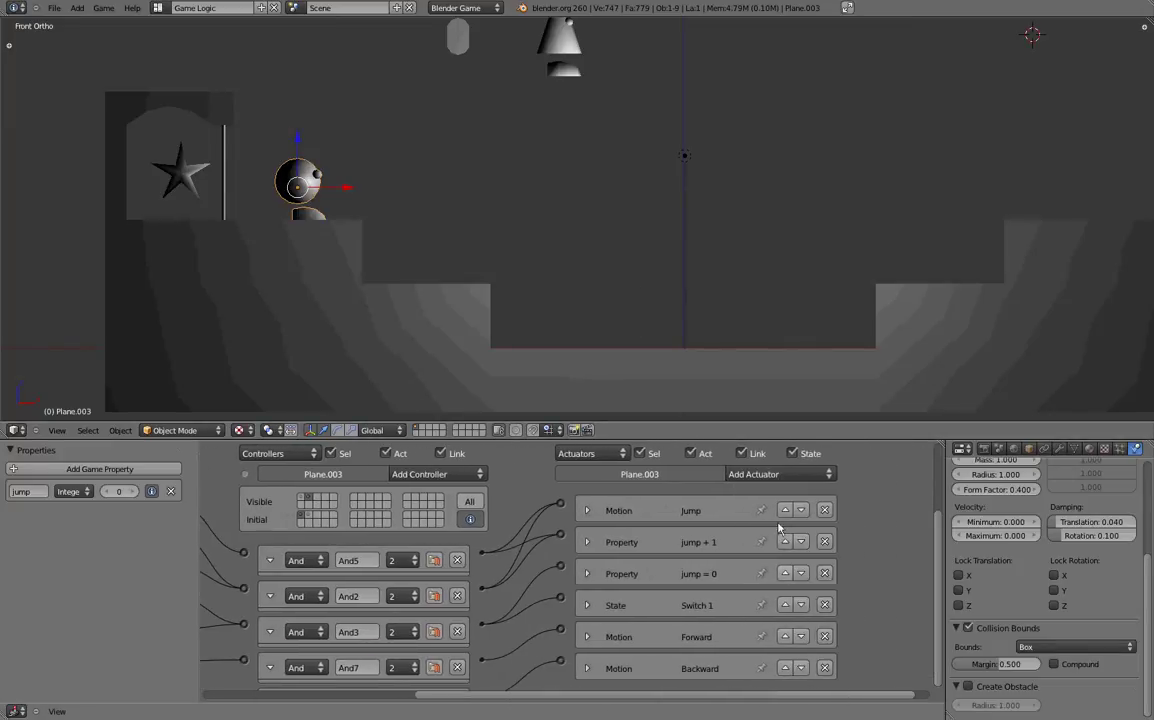
pyautogui.click(586, 511)
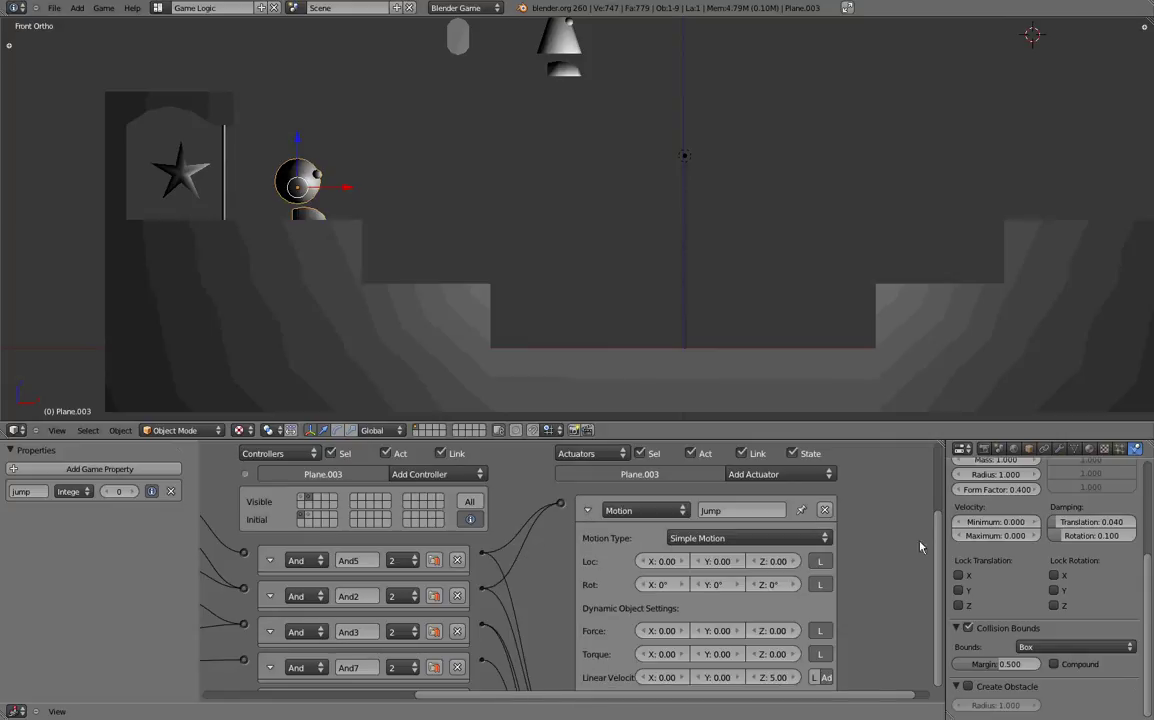
pyautogui.moveTo(940, 562); pyautogui.dragTo(819, 595)
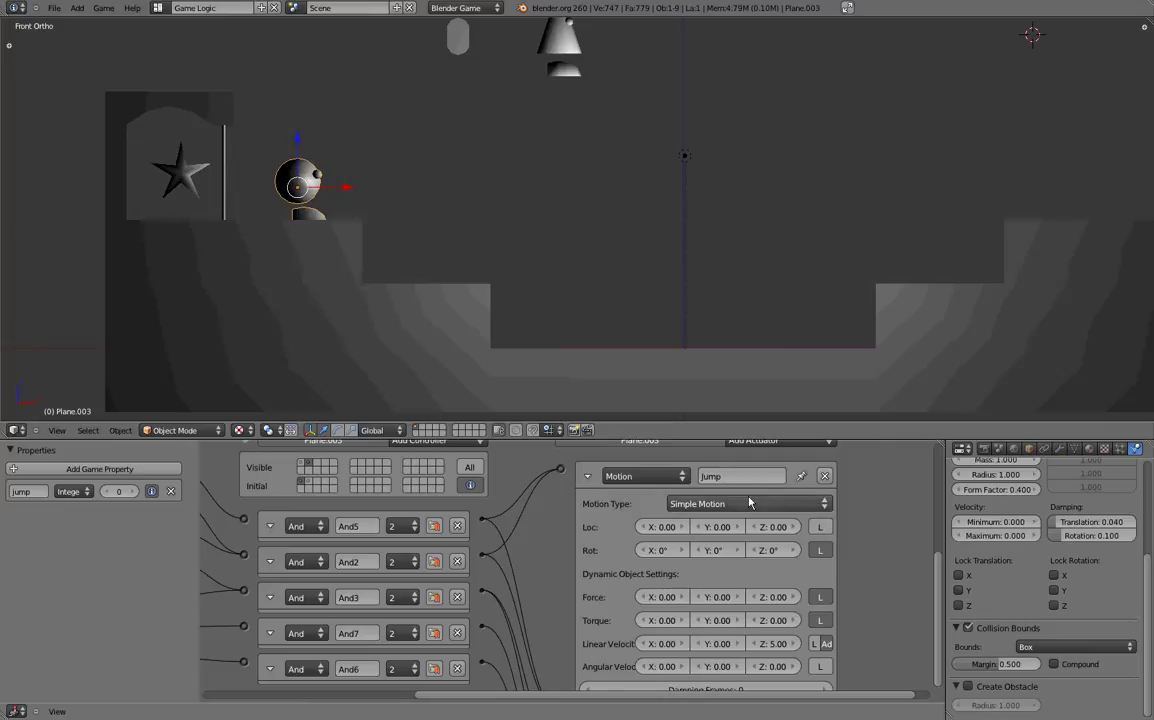
pyautogui.click(820, 528)
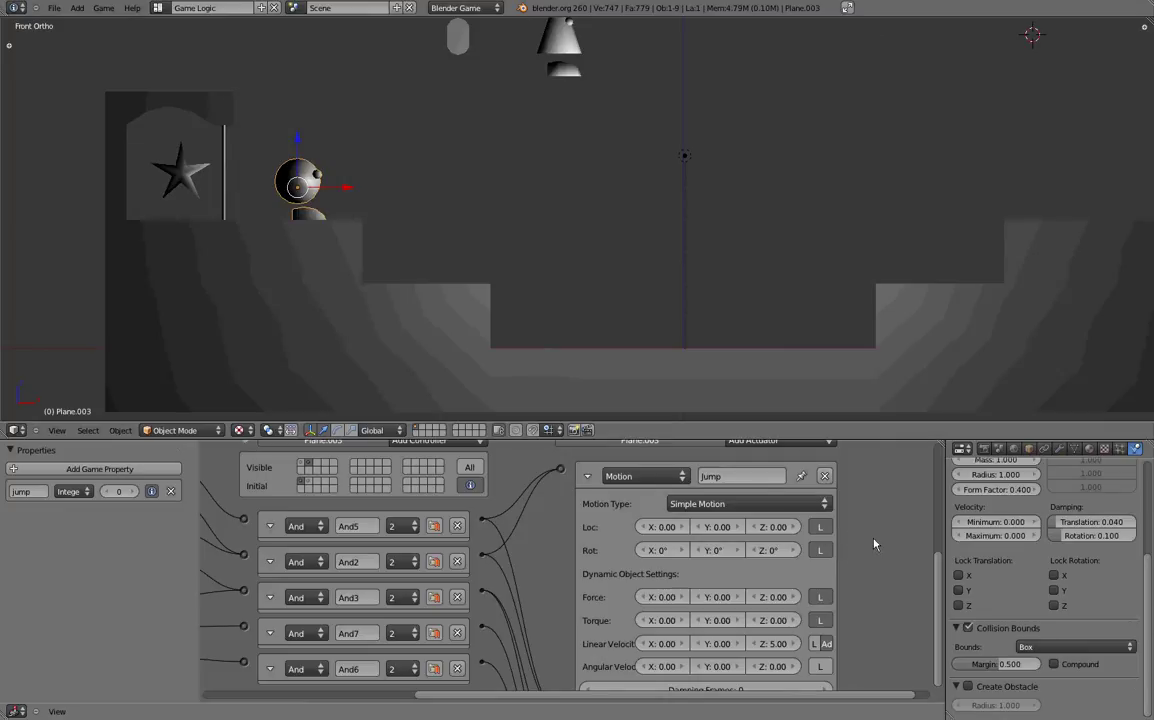
# Examine the whole level from an angled view and return to the front view.
pyautogui.press('KP_8')
pyautogui.press('KP_8')
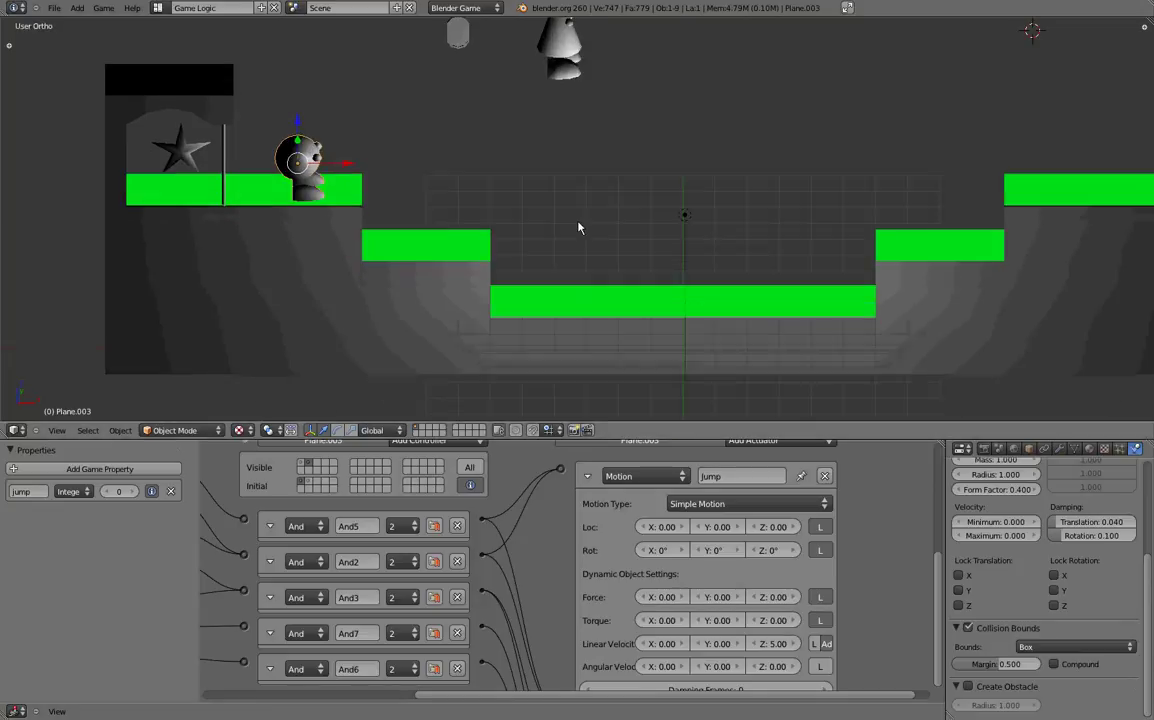
pyautogui.press('KP_6')
pyautogui.press('KP_6')
pyautogui.scroll(-3, 590, 221)
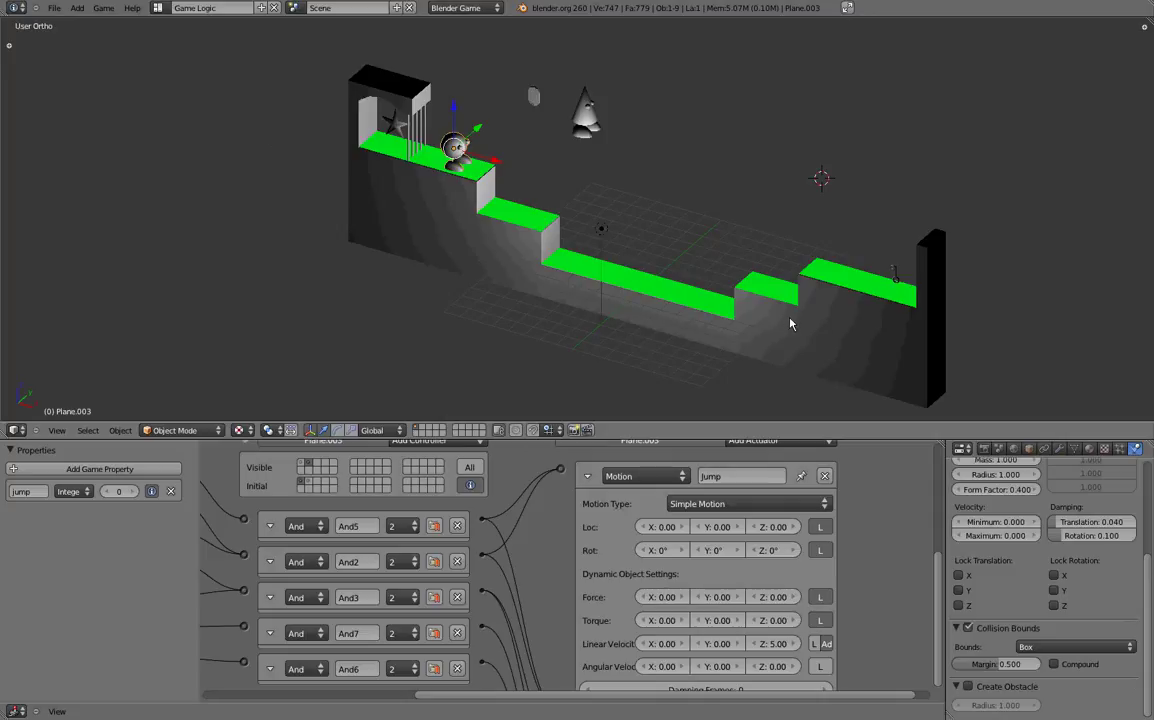
pyautogui.press('KP_1')
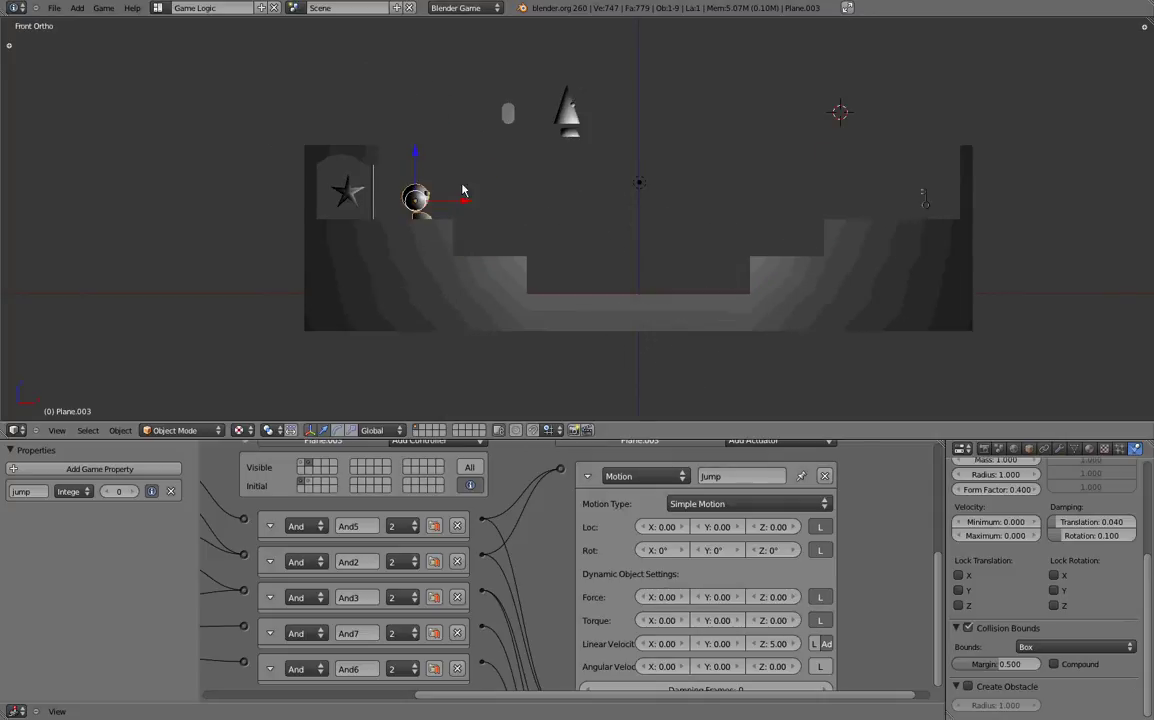
# Rotate the character about 90° clockwise in the front view so it lies face down.
pyautogui.keyDown('shift'); pyautogui.moveTo(600, 239); pyautogui.dragTo(585, 172, button='middle'); pyautogui.keyUp('shift')
pyautogui.scroll(4, 877, 287)
pyautogui.scroll(6, 690, 186)
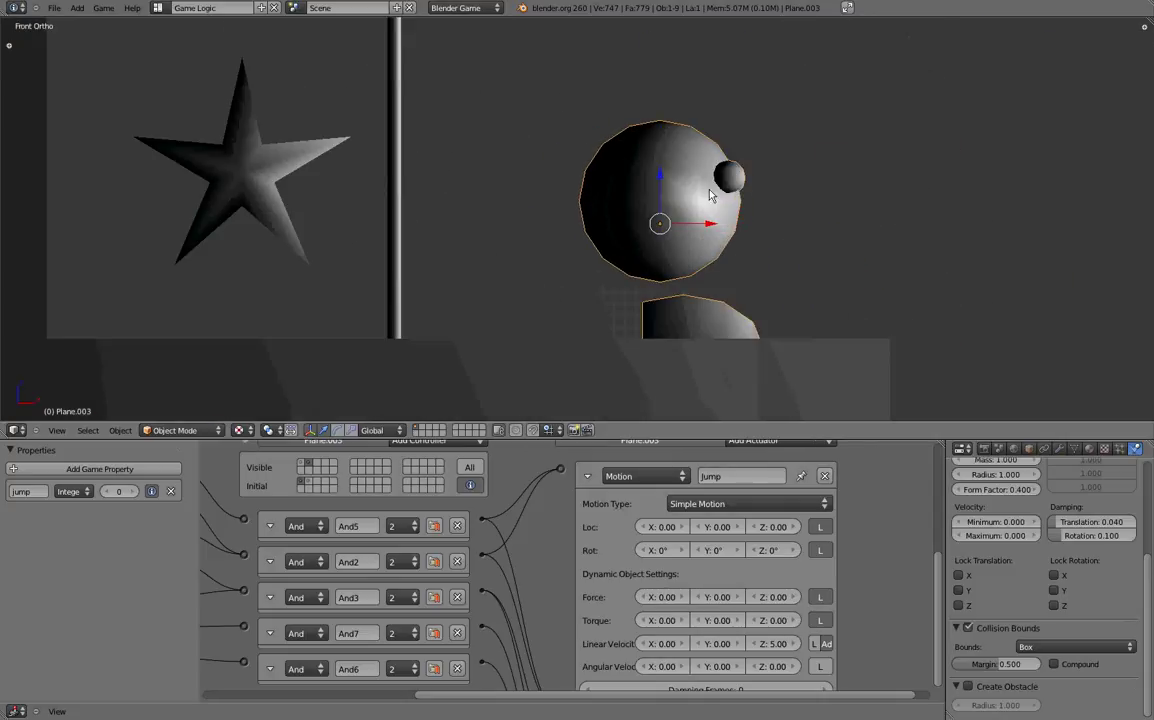
pyautogui.keyDown('shift'); pyautogui.moveTo(711, 193); pyautogui.dragTo(612, 157, button='middle'); pyautogui.keyUp('shift')
pyautogui.scroll(-2, 642, 154)
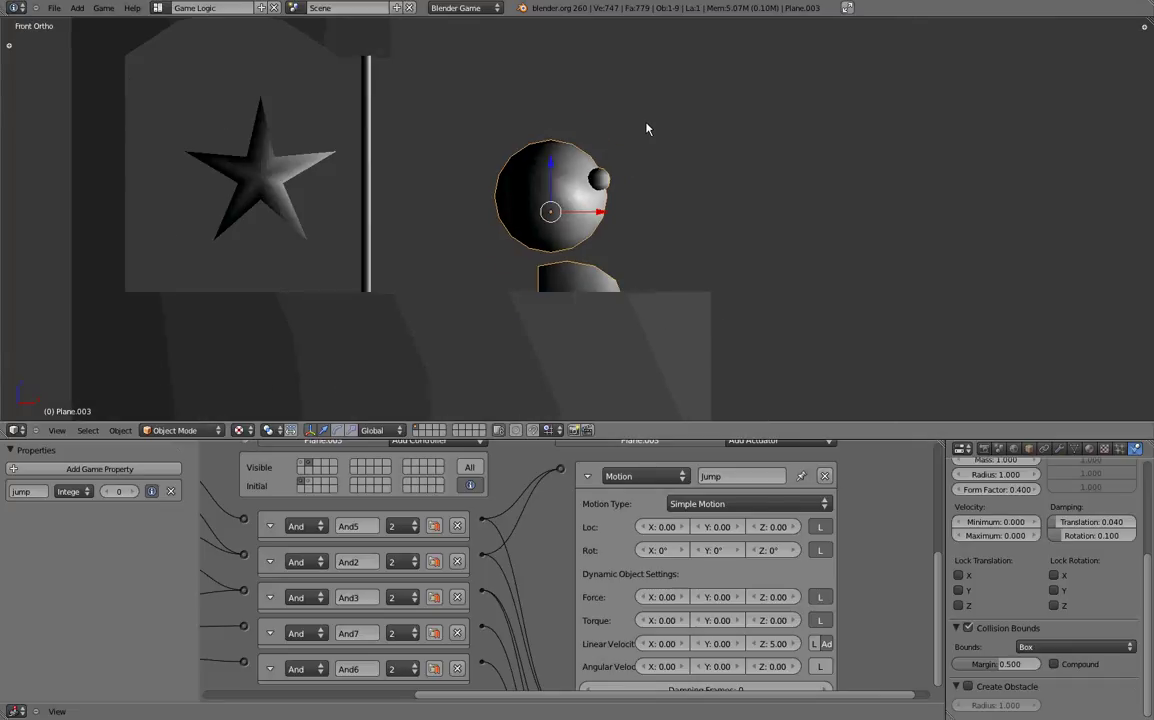
pyautogui.press('r')
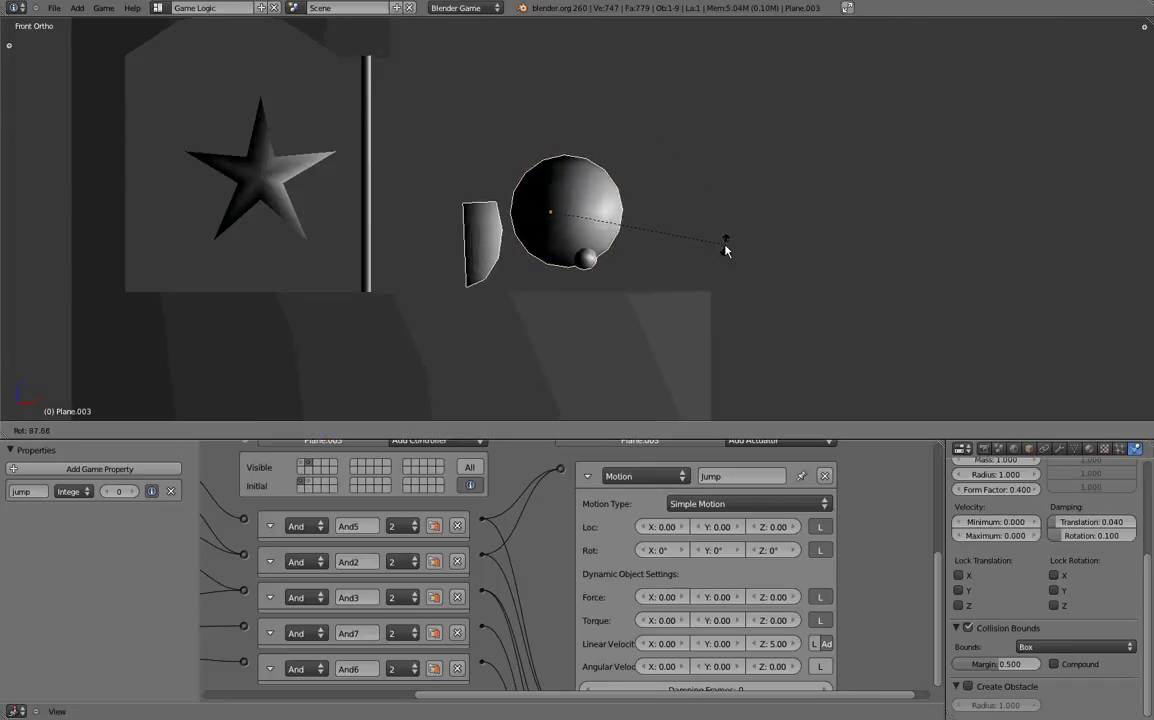
pyautogui.click(722, 269)
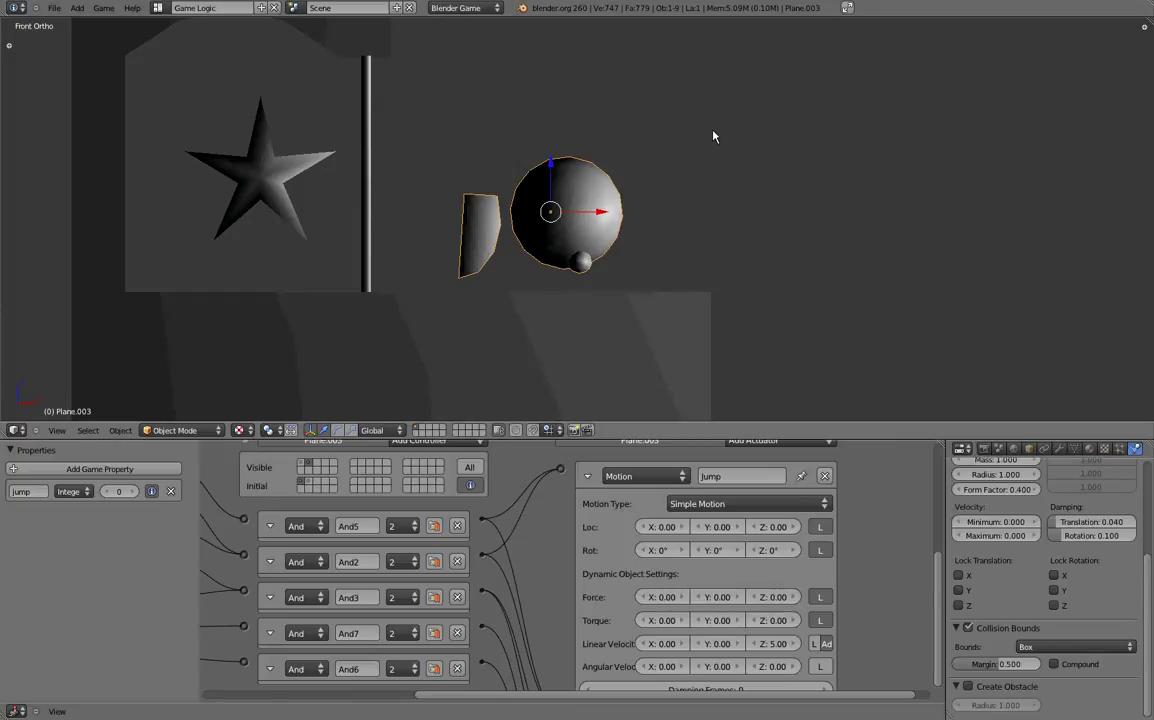
# Set the transform orientation to Local and view the rotated character's axes from an angle.
pyautogui.click(376, 430)
pyautogui.click(393, 432)
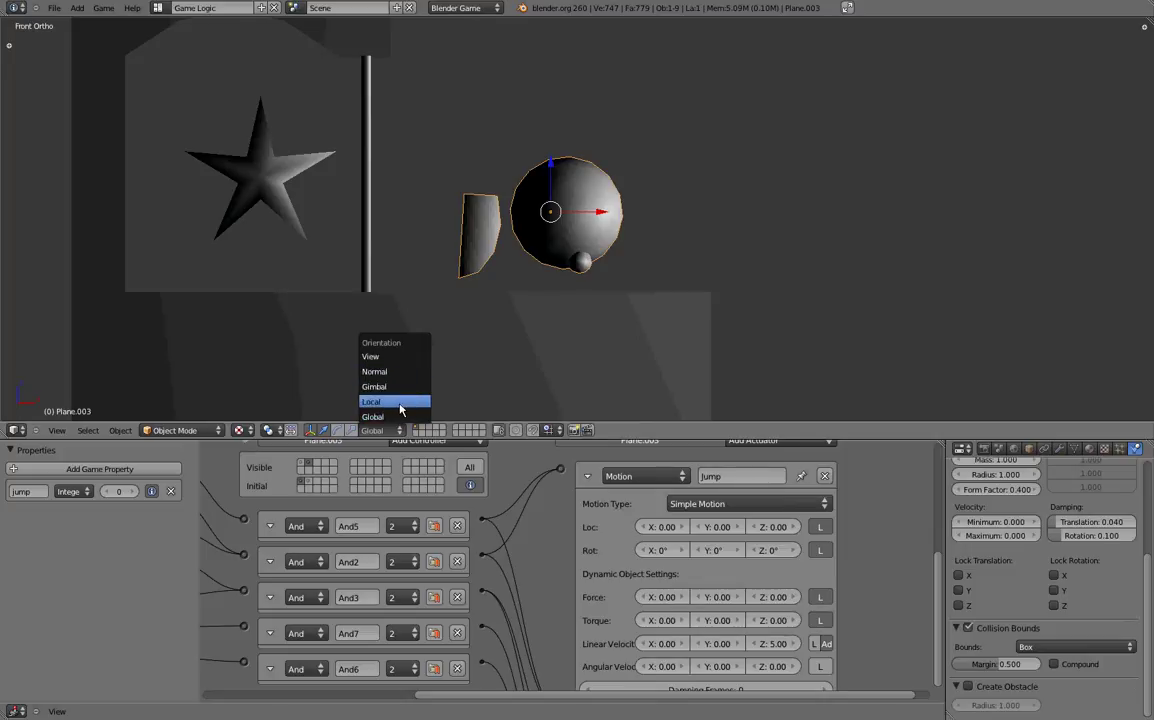
pyautogui.click(380, 401)
pyautogui.moveTo(585, 228); pyautogui.dragTo(750, 195, button='middle')
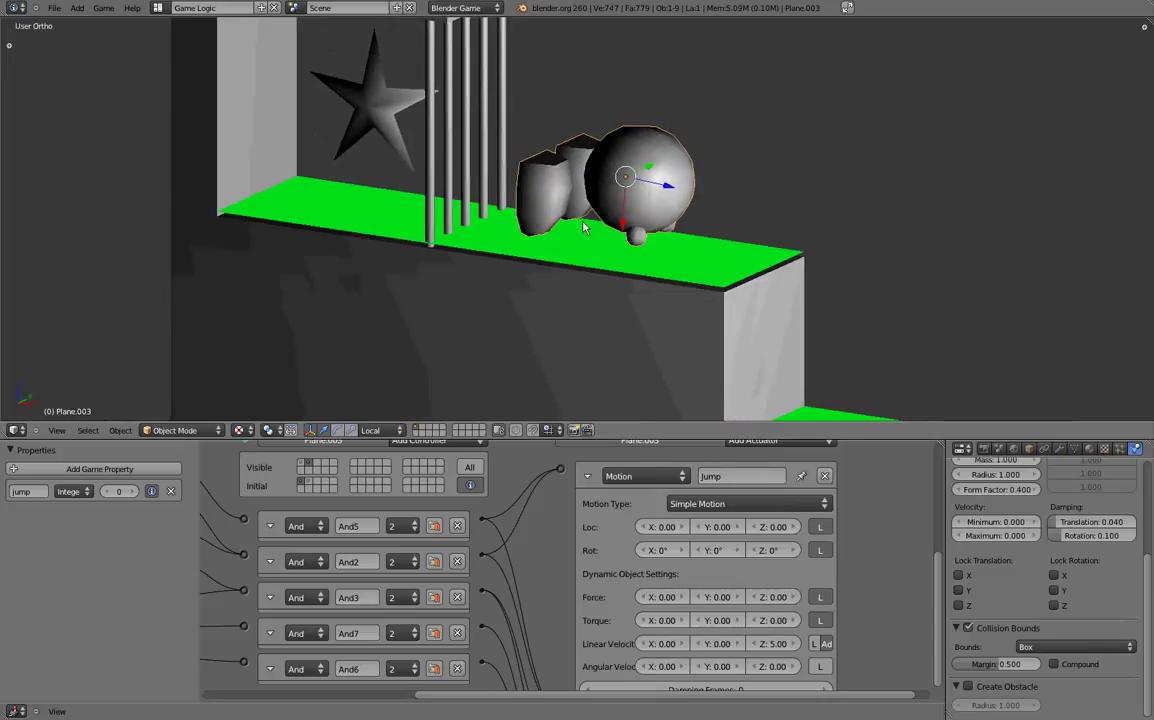
# Rotate the character freely with the trackball and inspect its tilted local axes from above.
pyautogui.press('r')
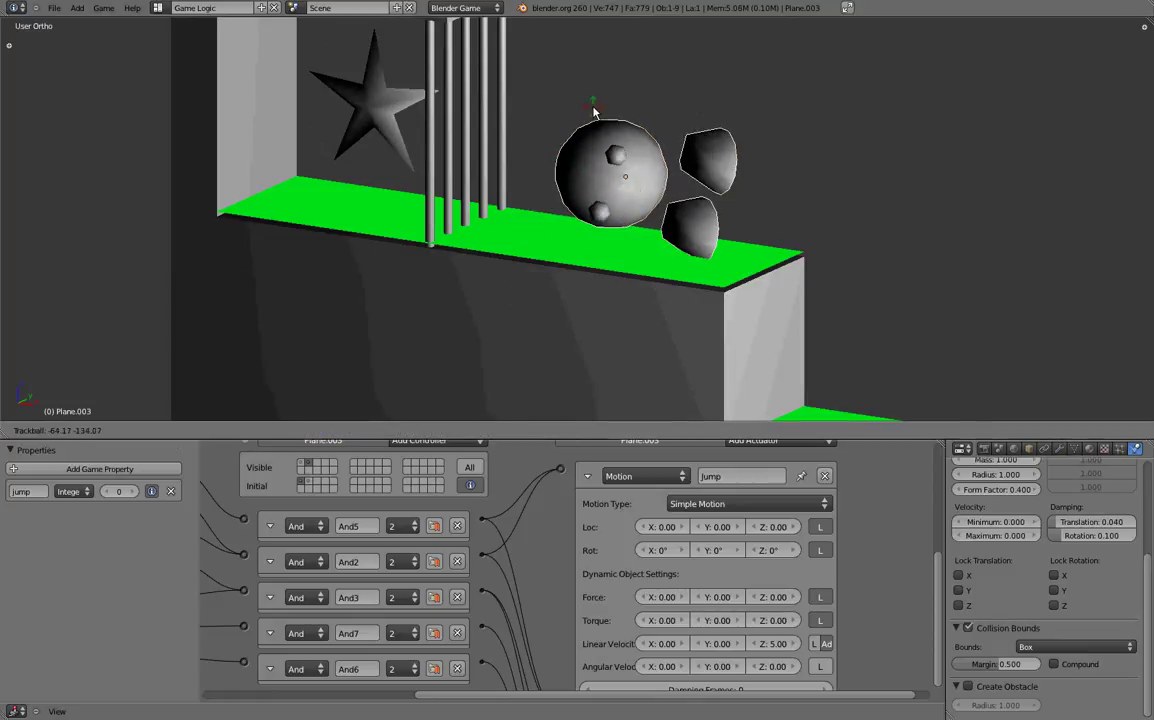
pyautogui.click(769, 178)
pyautogui.keyDown('shift'); pyautogui.moveTo(774, 143); pyautogui.dragTo(743, 203, button='middle'); pyautogui.keyUp('shift')
pyautogui.press('KP_8')
pyautogui.press('KP_8')
pyautogui.press('KP_6')
pyautogui.press('KP_6')
pyautogui.press('KP_6')
pyautogui.press('KP_6')
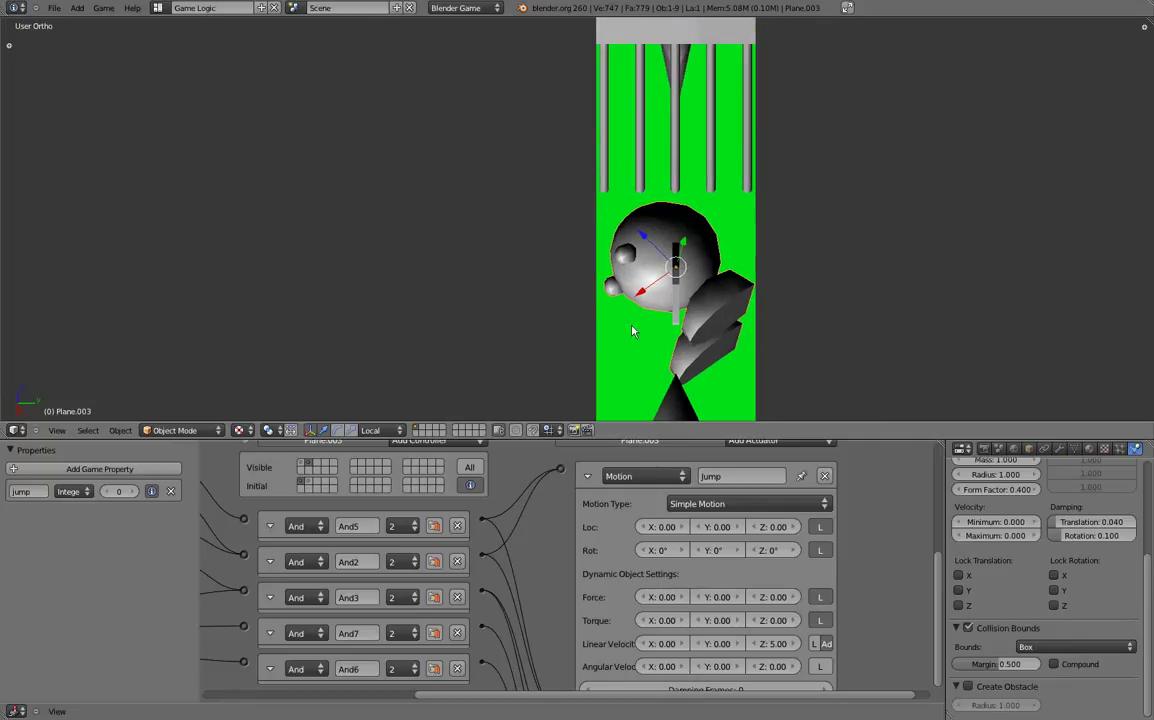
# Undo the character's rotations so it stands upright, and show the whole level from the front.
pyautogui.press('KP_1')
pyautogui.hotkey('ctrl', 'z')
pyautogui.hotkey('ctrl', 'z')
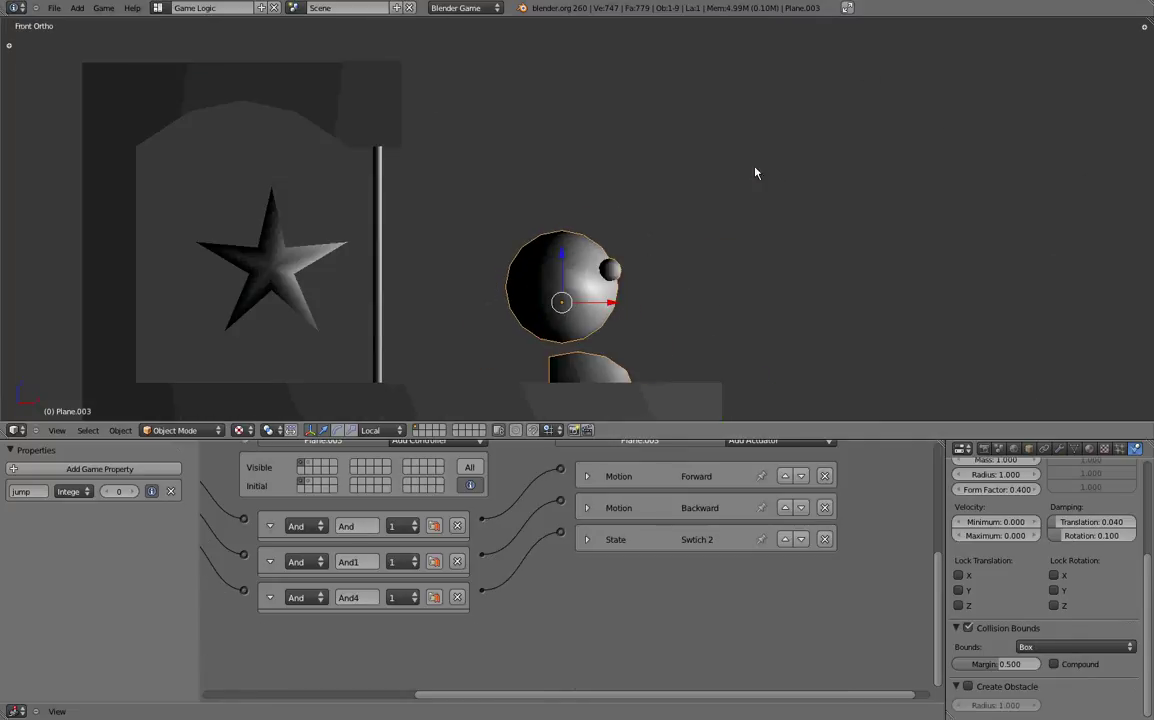
pyautogui.keyDown('shift'); pyautogui.moveTo(740, 288); pyautogui.dragTo(609, 189, button='middle'); pyautogui.keyUp('shift')
pyautogui.scroll(-7, 609, 189)
pyautogui.keyDown('shift'); pyautogui.moveTo(750, 230); pyautogui.dragTo(528, 268, button='middle'); pyautogui.keyUp('shift')
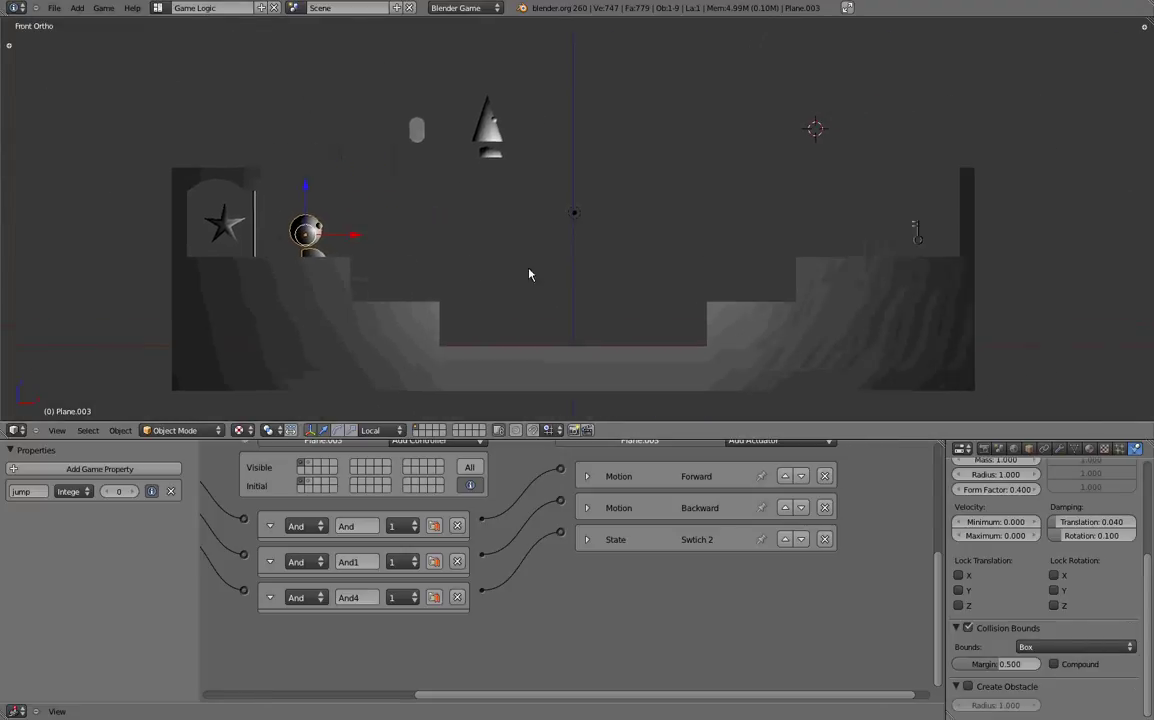
pyautogui.scroll(1, 525, 267)
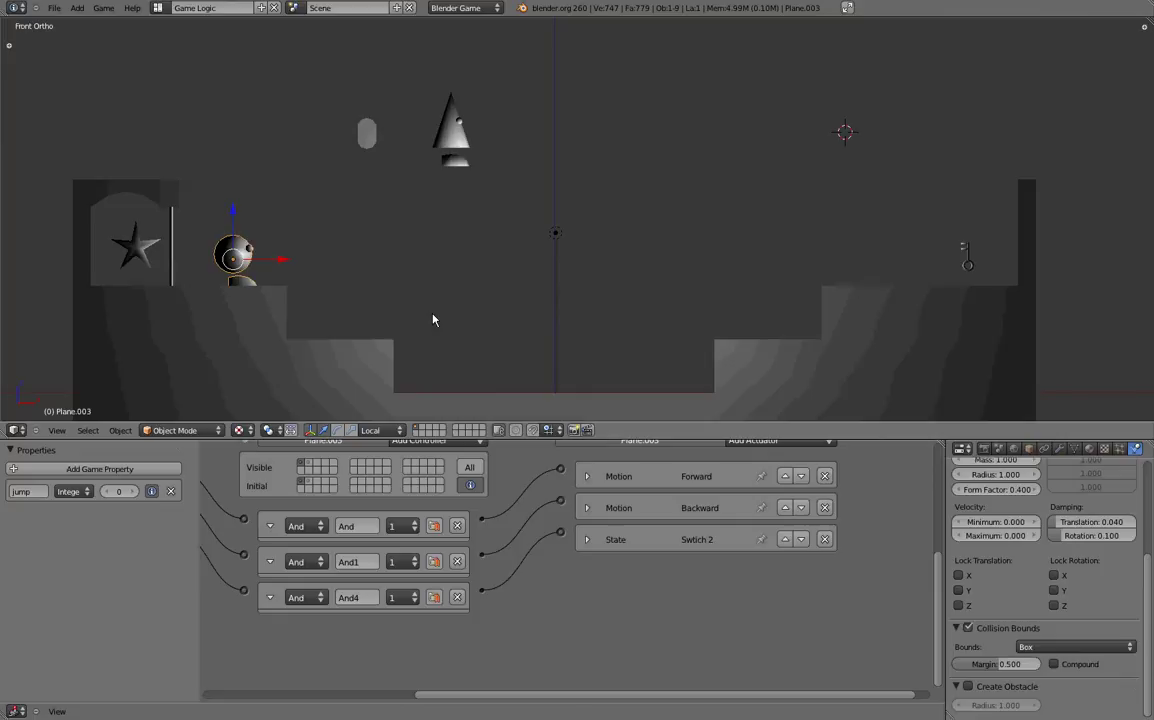
# Try rotating the character about the global Z axis from an angled view, then return to the front view.
pyautogui.moveTo(433, 320); pyautogui.dragTo(396, 300, button='middle')
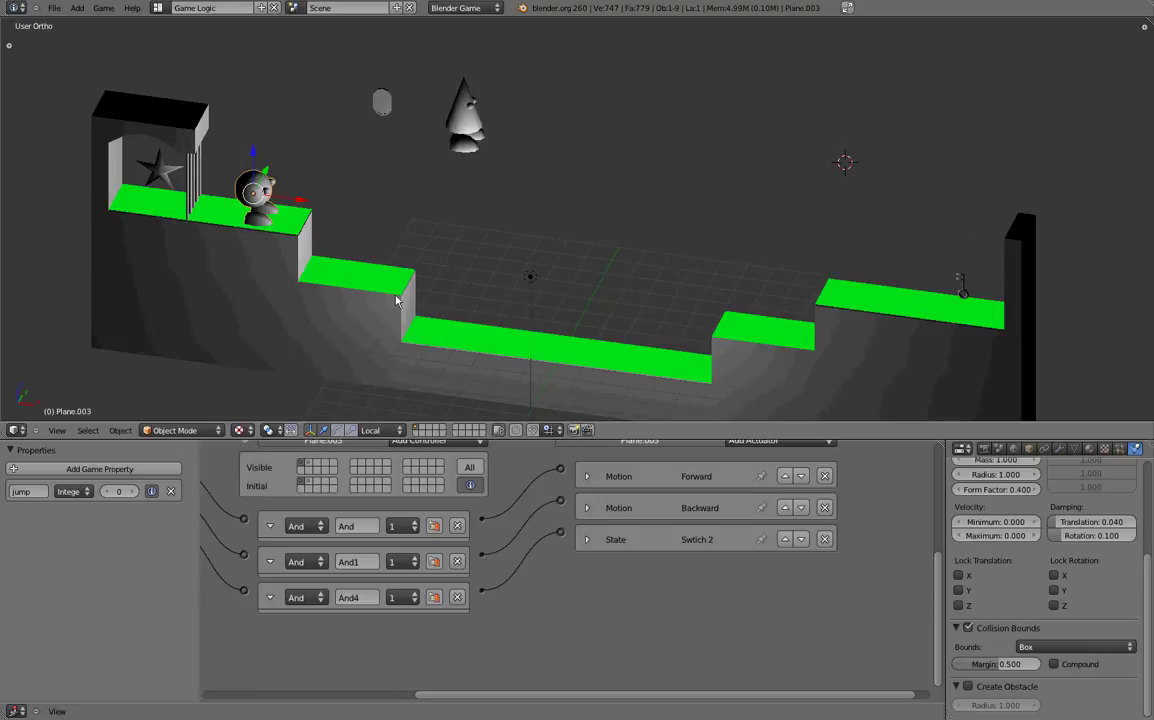
pyautogui.keyDown('shift'); pyautogui.moveTo(317, 227); pyautogui.dragTo(512, 318, button='middle'); pyautogui.keyUp('shift')
pyautogui.press('r')
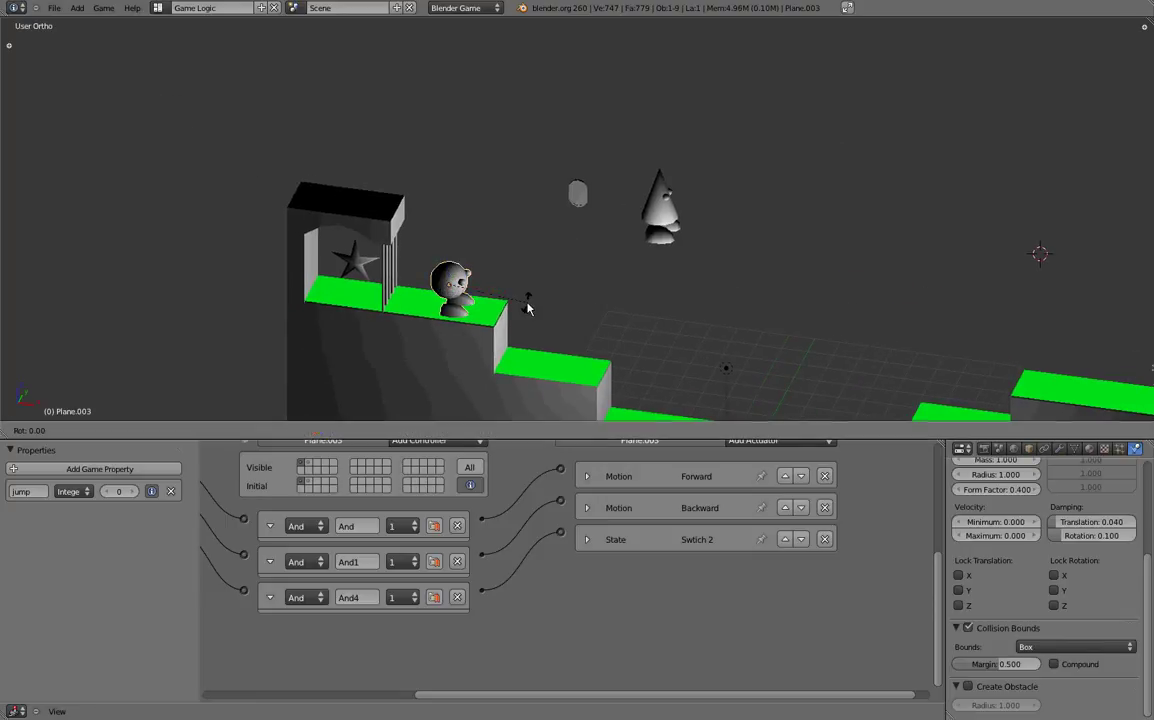
pyautogui.press('z')
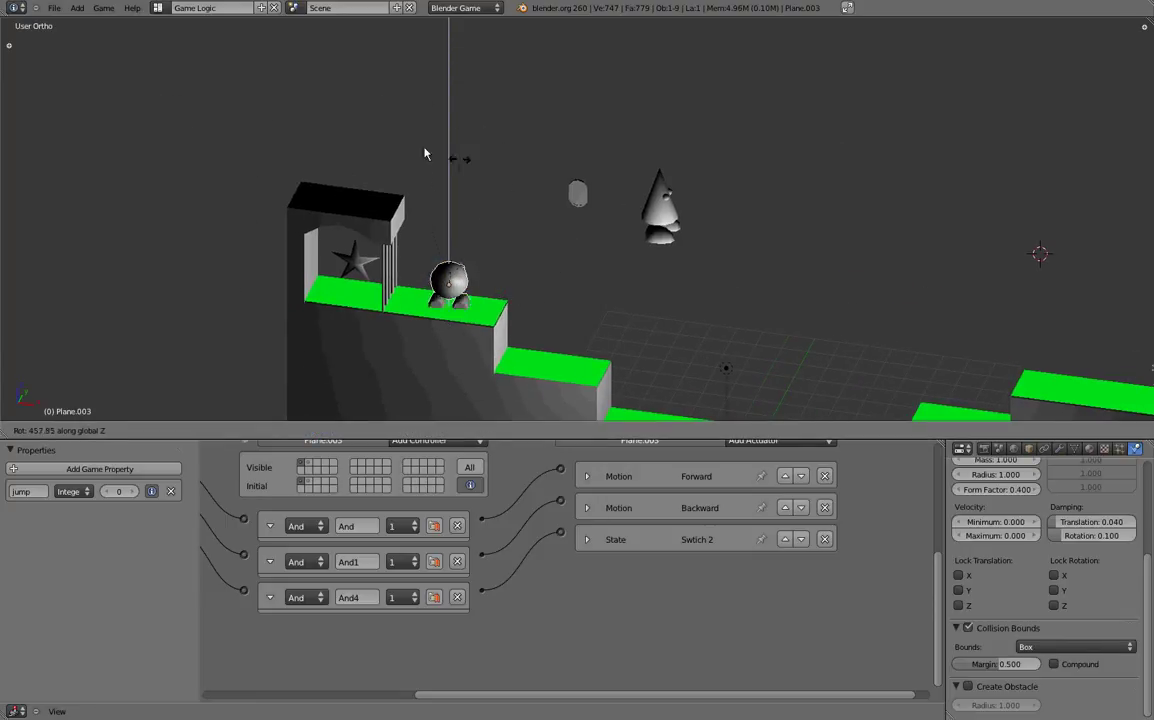
pyautogui.click(577, 291)
pyautogui.moveTo(799, 342); pyautogui.dragTo(595, 165, button='middle')
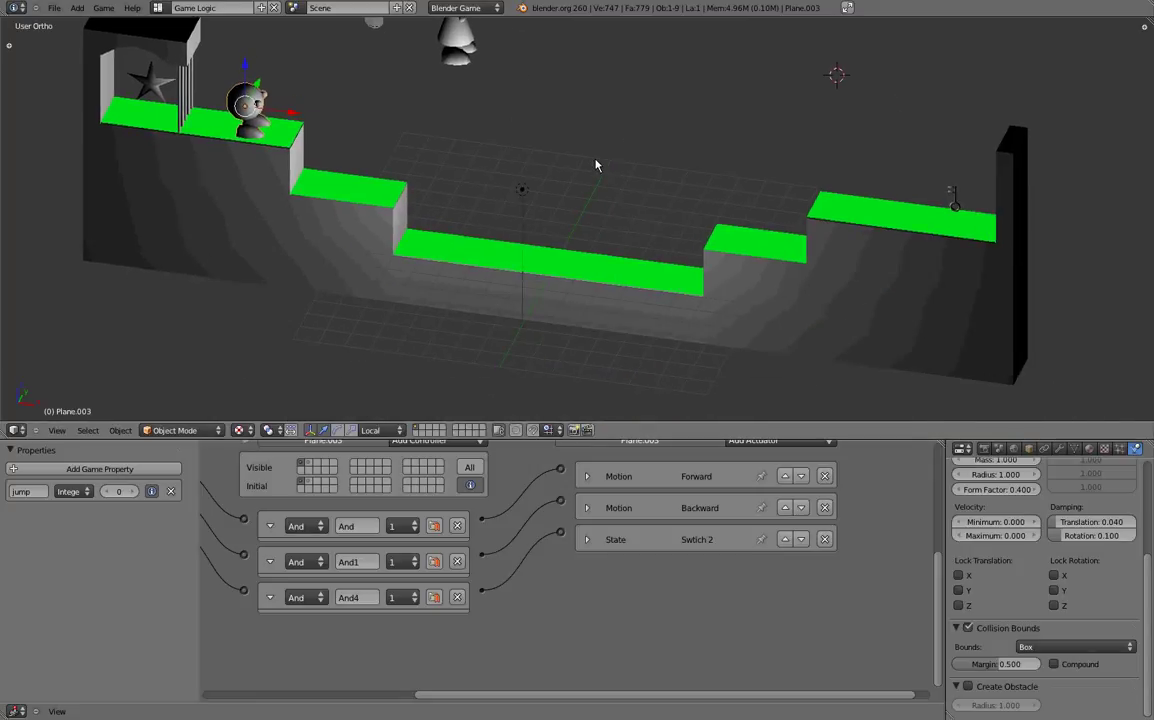
pyautogui.press('KP_1')
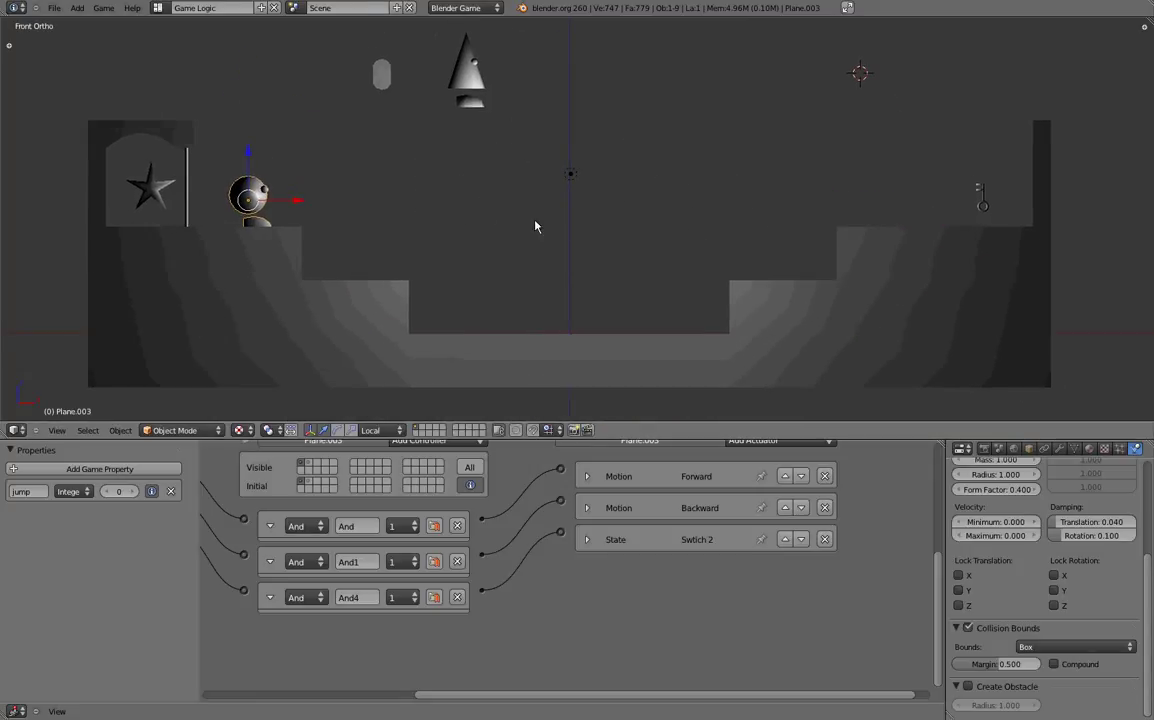
pyautogui.keyDown('shift'); pyautogui.moveTo(472, 220); pyautogui.dragTo(511, 248, button='middle'); pyautogui.keyUp('shift')
# Add a Collision sensor and a Touch sensor to the character's logic bricks.
pyautogui.moveTo(511, 507); pyautogui.dragTo(835, 555, button='middle')
pyautogui.moveTo(336, 484); pyautogui.dragTo(374, 496, button='middle')
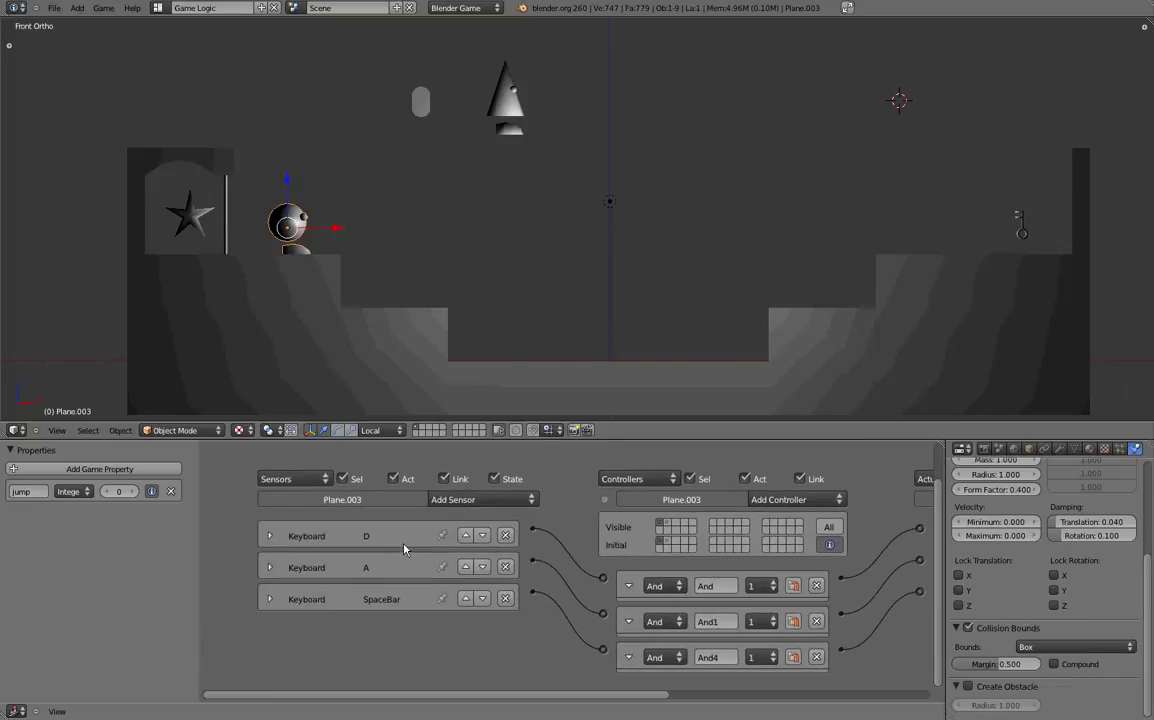
pyautogui.click(533, 500)
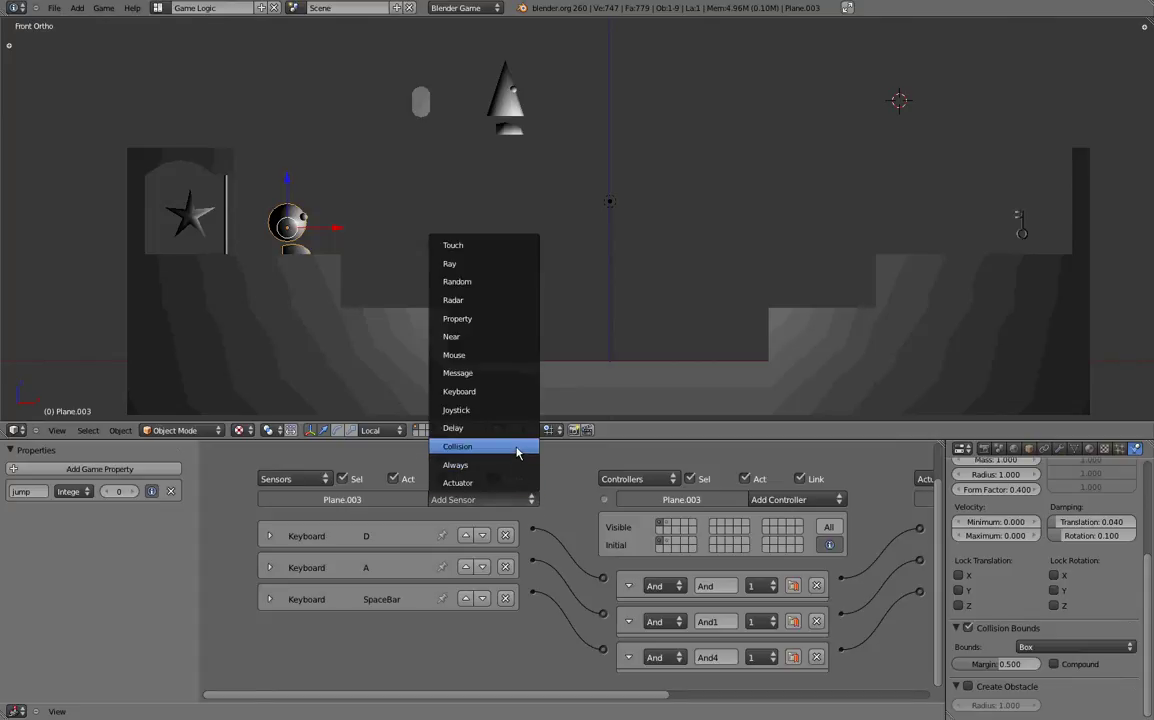
pyautogui.click(518, 452)
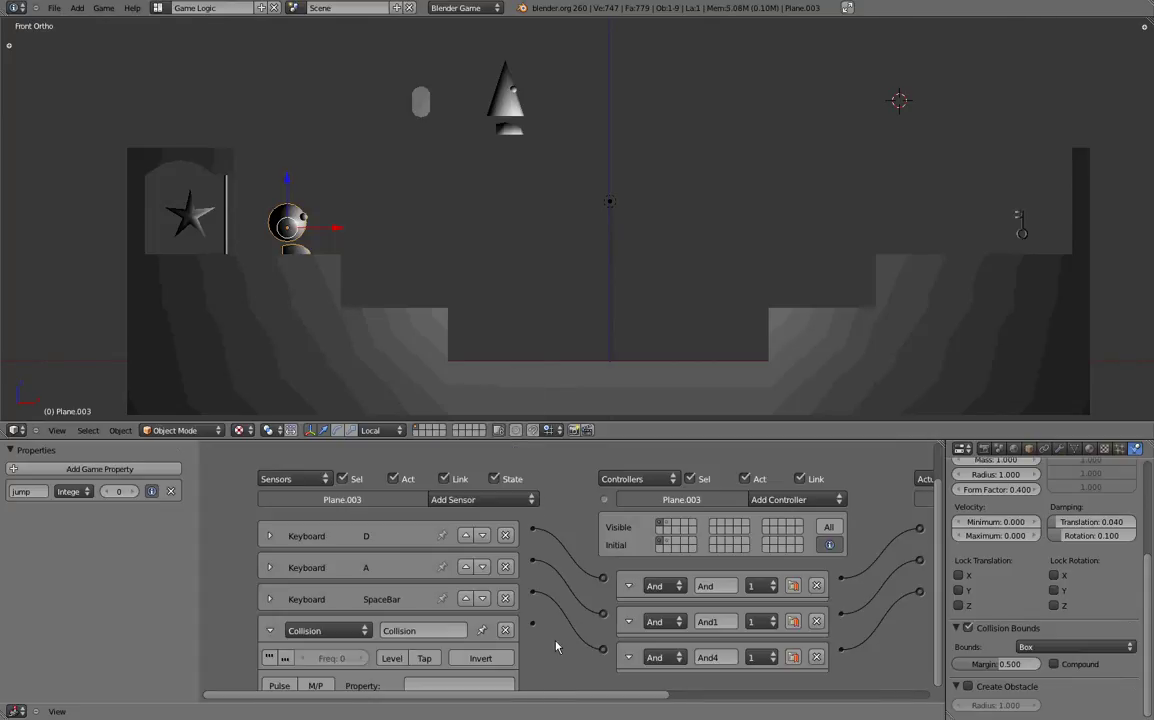
pyautogui.moveTo(553, 641); pyautogui.dragTo(562, 604, button='middle')
pyautogui.click(540, 463)
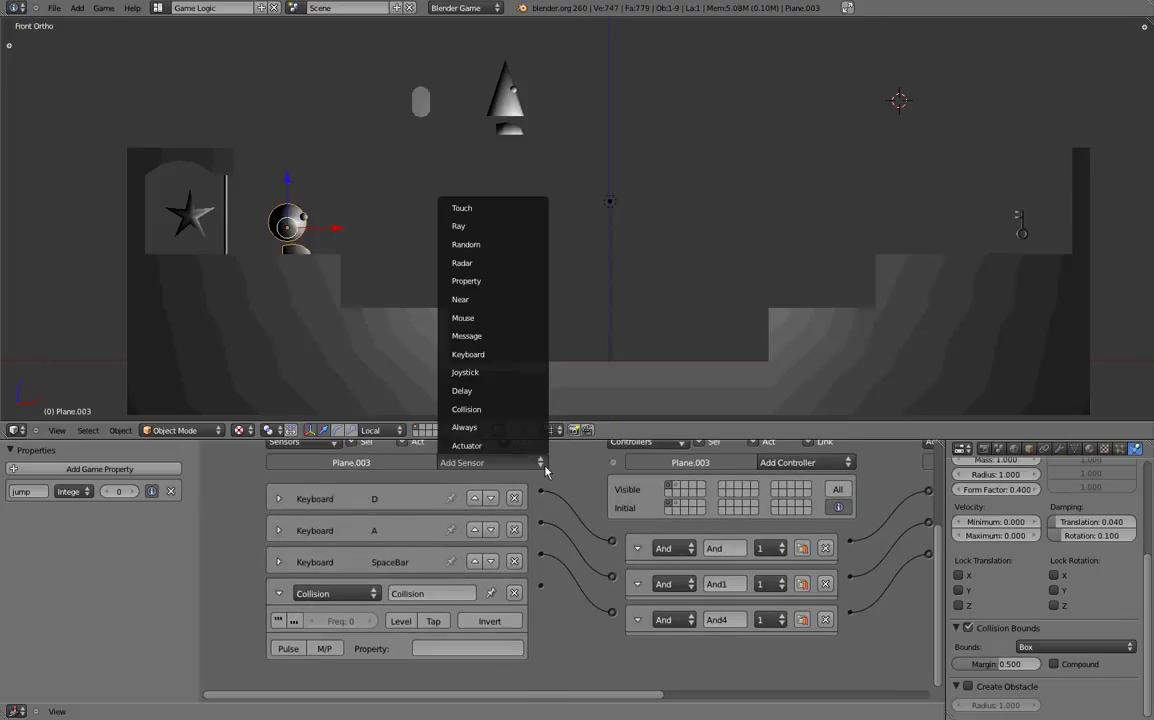
pyautogui.click(456, 209)
# Switch the Collision sensor's filter from property to material.
pyautogui.moveTo(567, 621); pyautogui.dragTo(618, 536, button='middle')
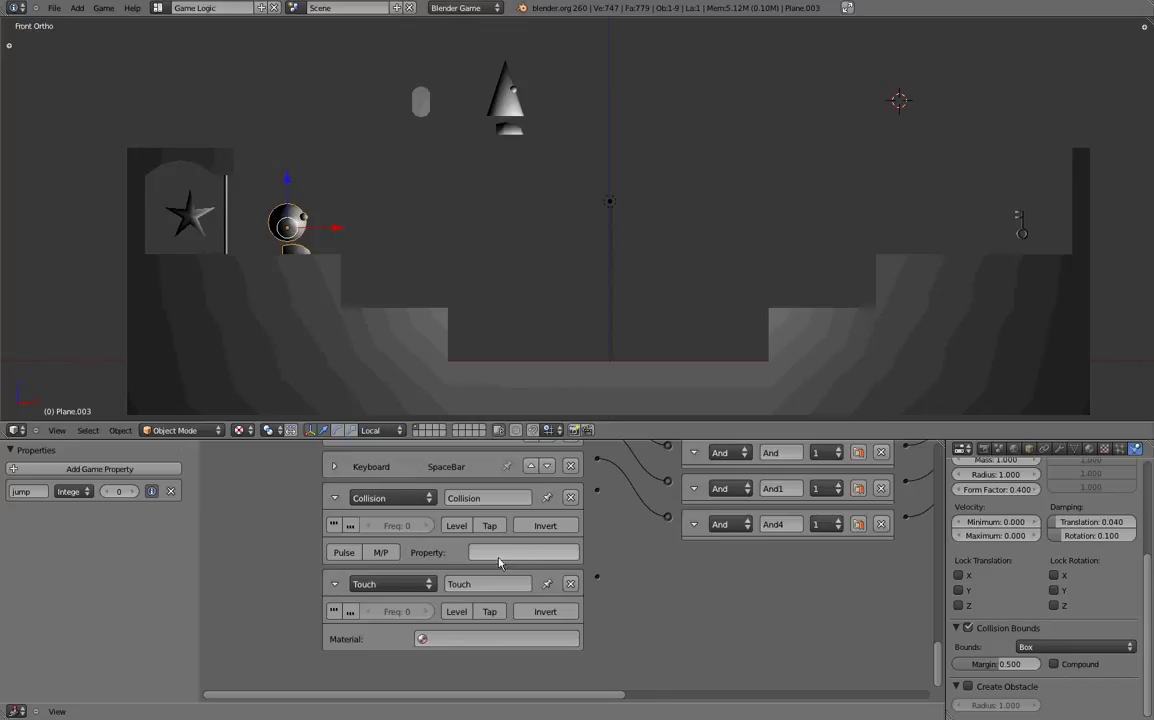
pyautogui.click(381, 556)
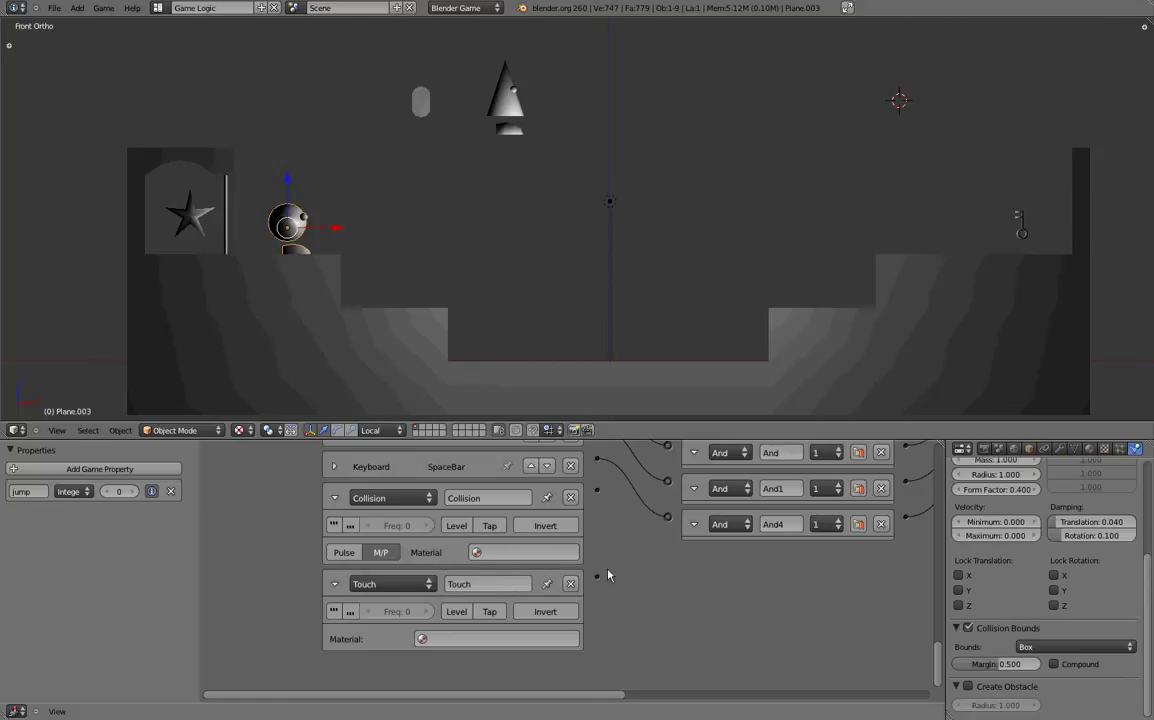
pyautogui.scroll(1, 505, 568)
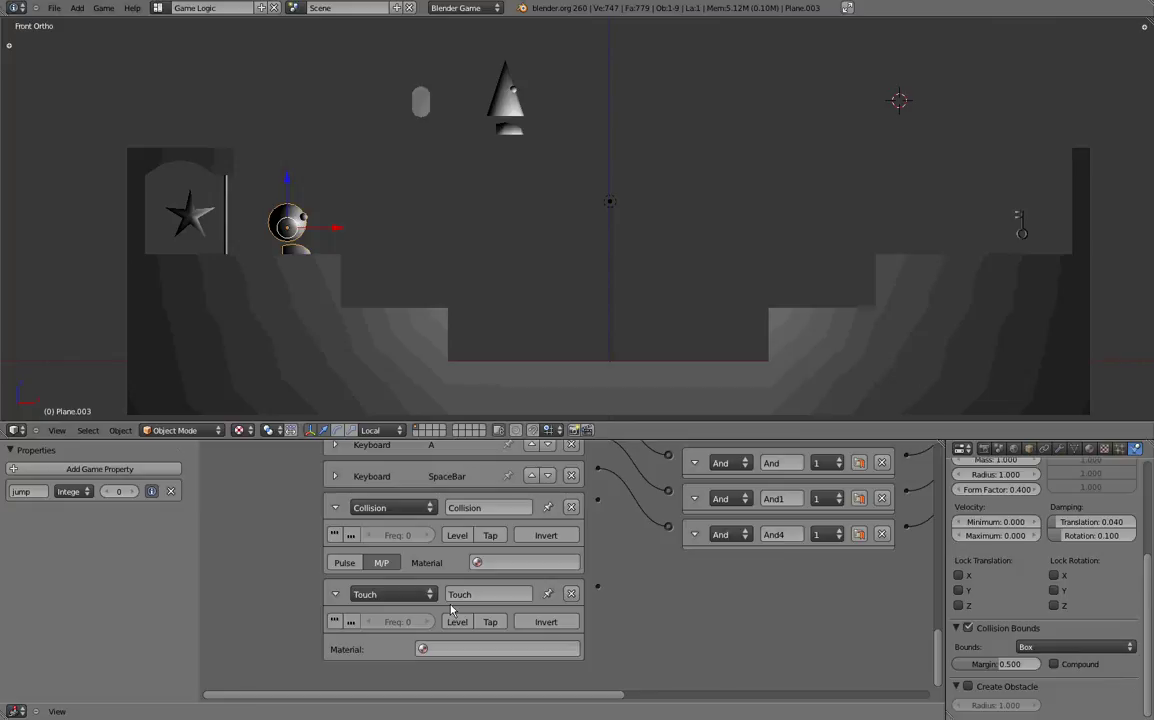
# Delete the Touch and Collision sensors and show the character's remaining logic bricks.
pyautogui.click(571, 594)
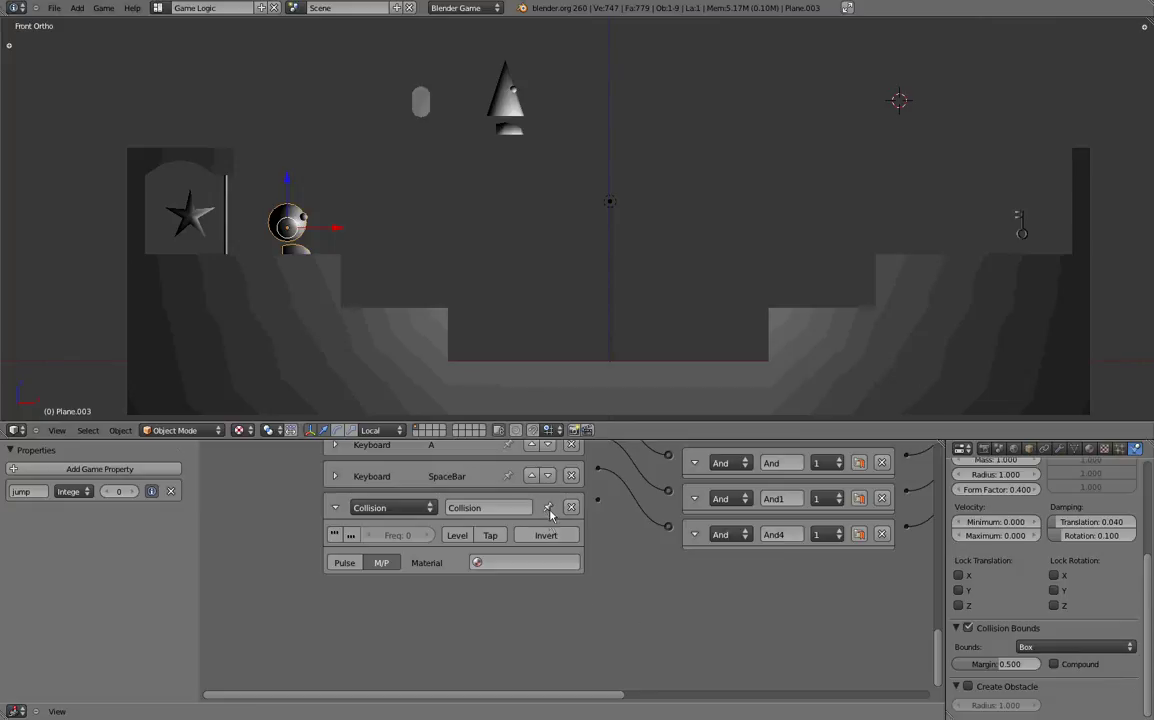
pyautogui.click(571, 508)
pyautogui.press('Home')
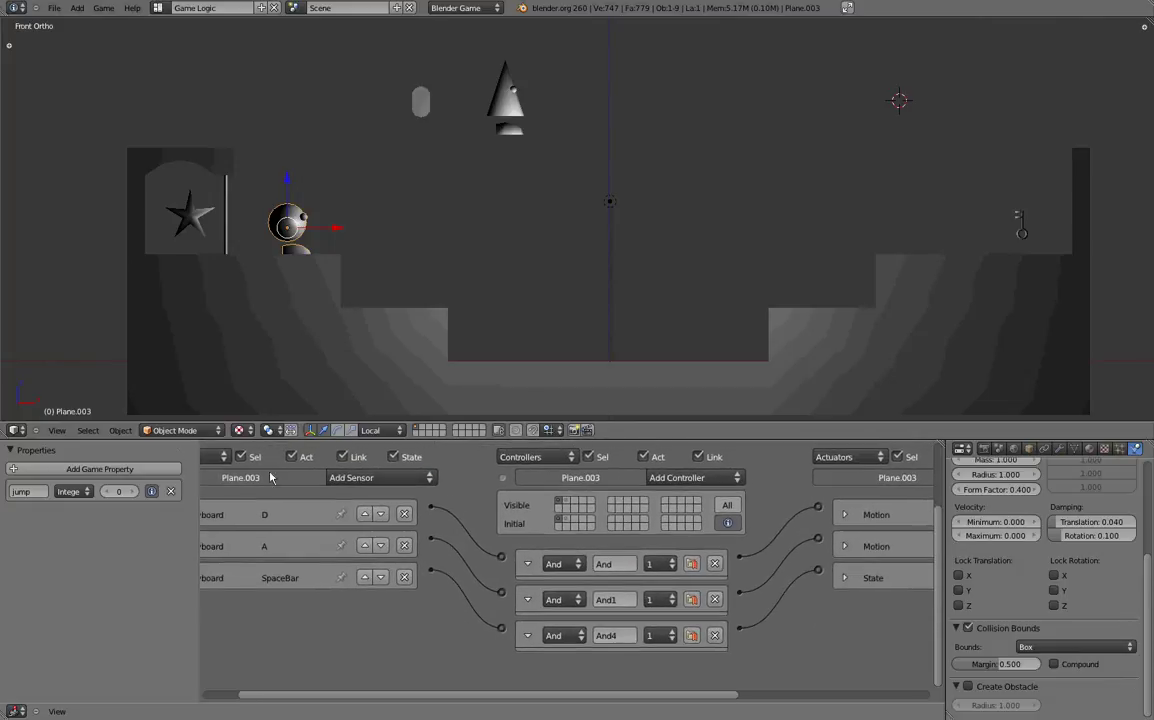
pyautogui.moveTo(791, 554); pyautogui.dragTo(749, 550, button='middle')
pyautogui.scroll(-1, 776, 566)
pyautogui.scroll(-2, 750, 555)
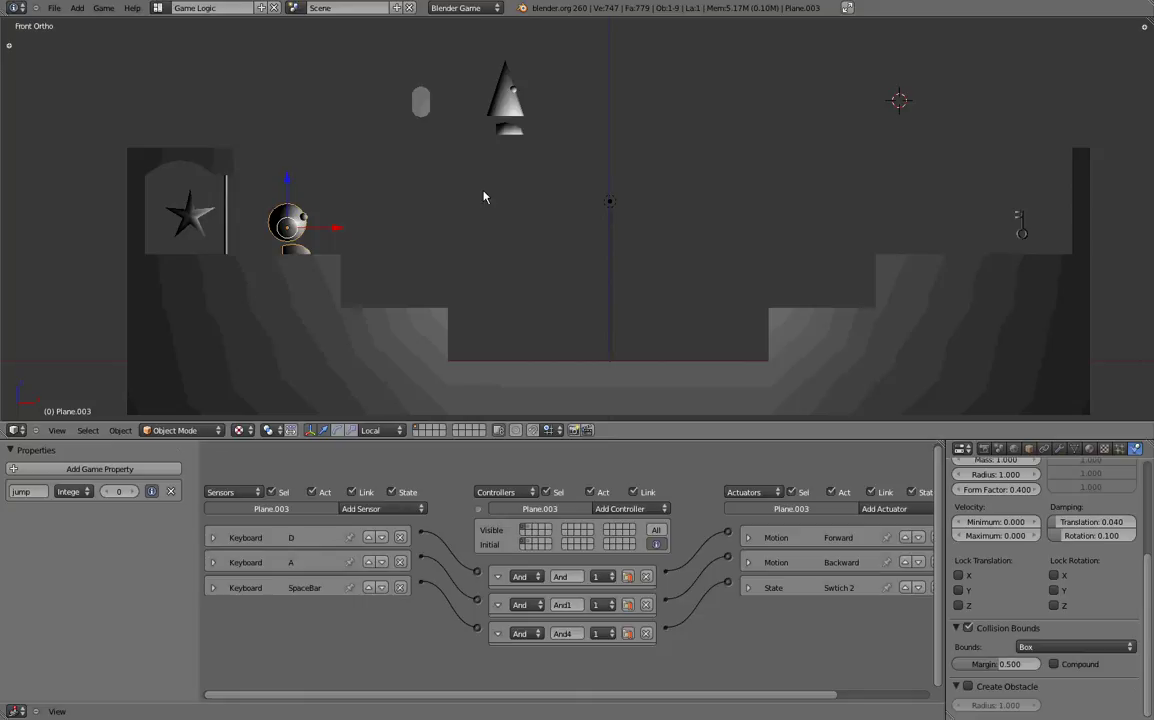
# Run the game, walk the character forward down one step, test its jump repeatedly beside the wall and stop the game.
pyautogui.press('KP_8')
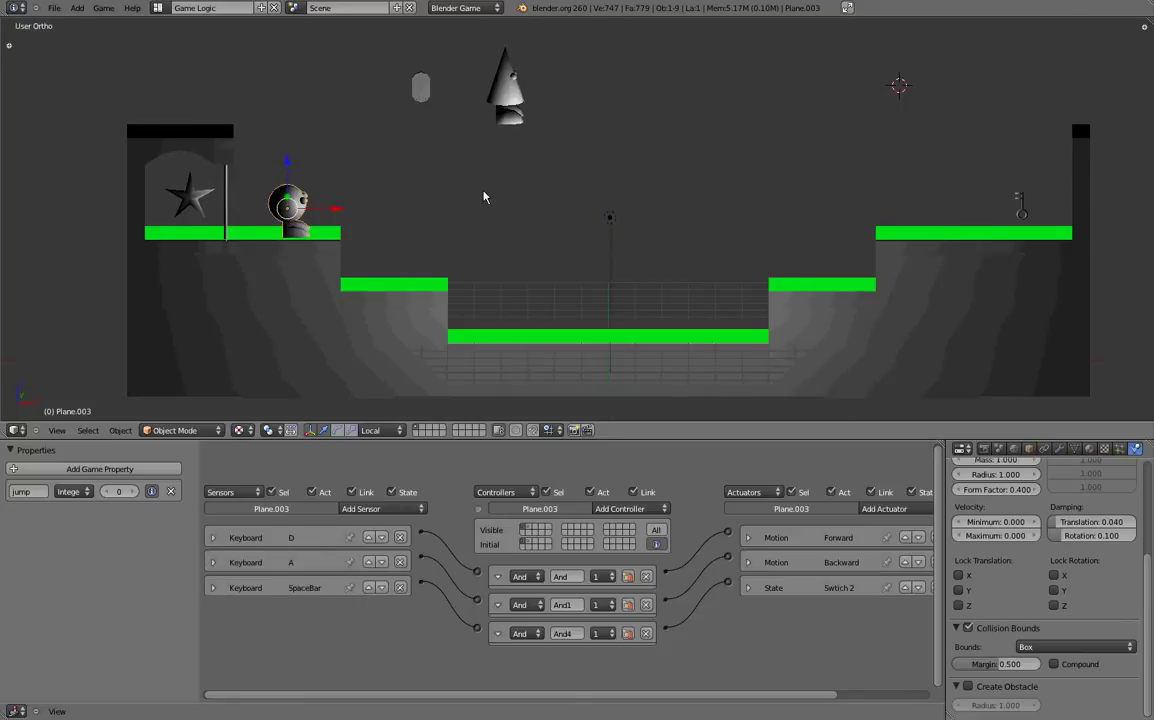
pyautogui.press('KP_6')
pyautogui.press('KP_1')
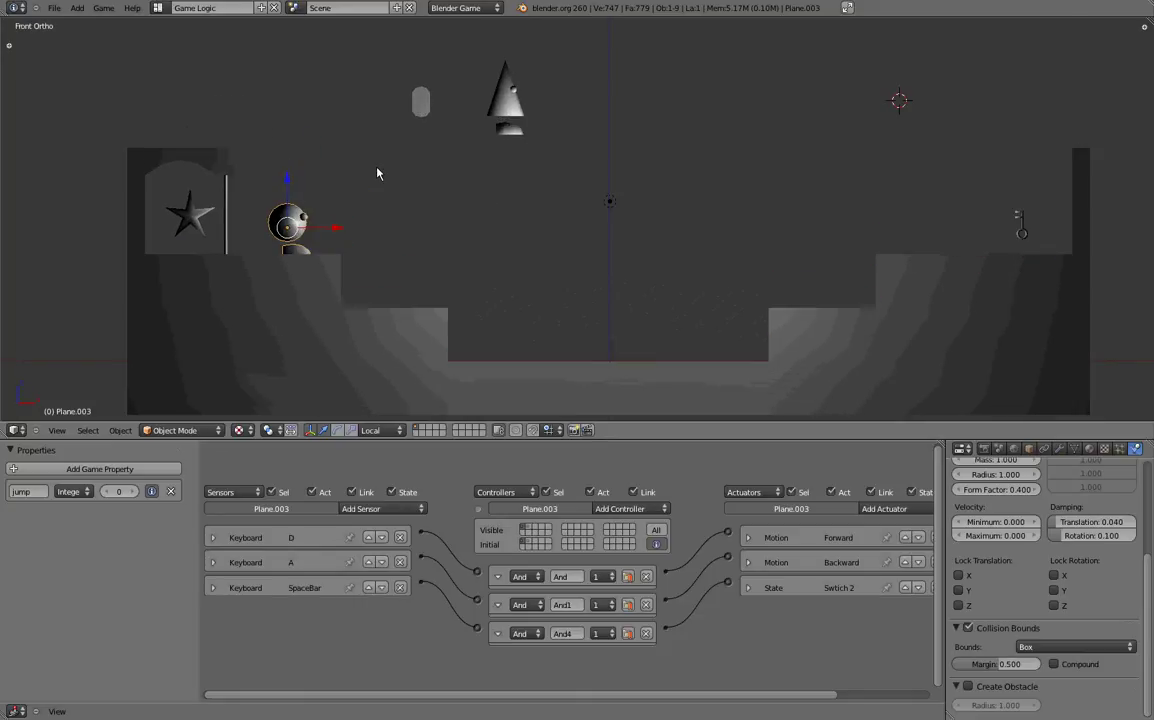
pyautogui.scroll(6, 313, 232)
pyautogui.scroll(-2, 386, 247)
pyautogui.keyDown('shift'); pyautogui.moveTo(386, 247); pyautogui.dragTo(537, 193, button='middle'); pyautogui.keyUp('shift')
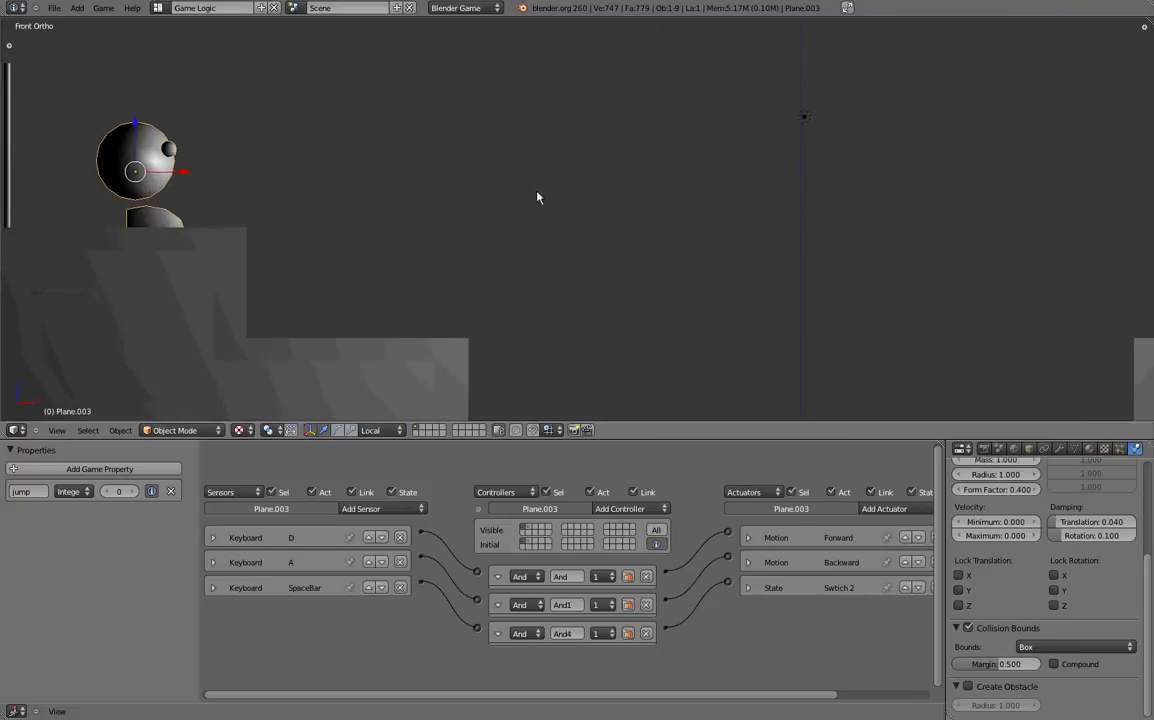
pyautogui.press('p')
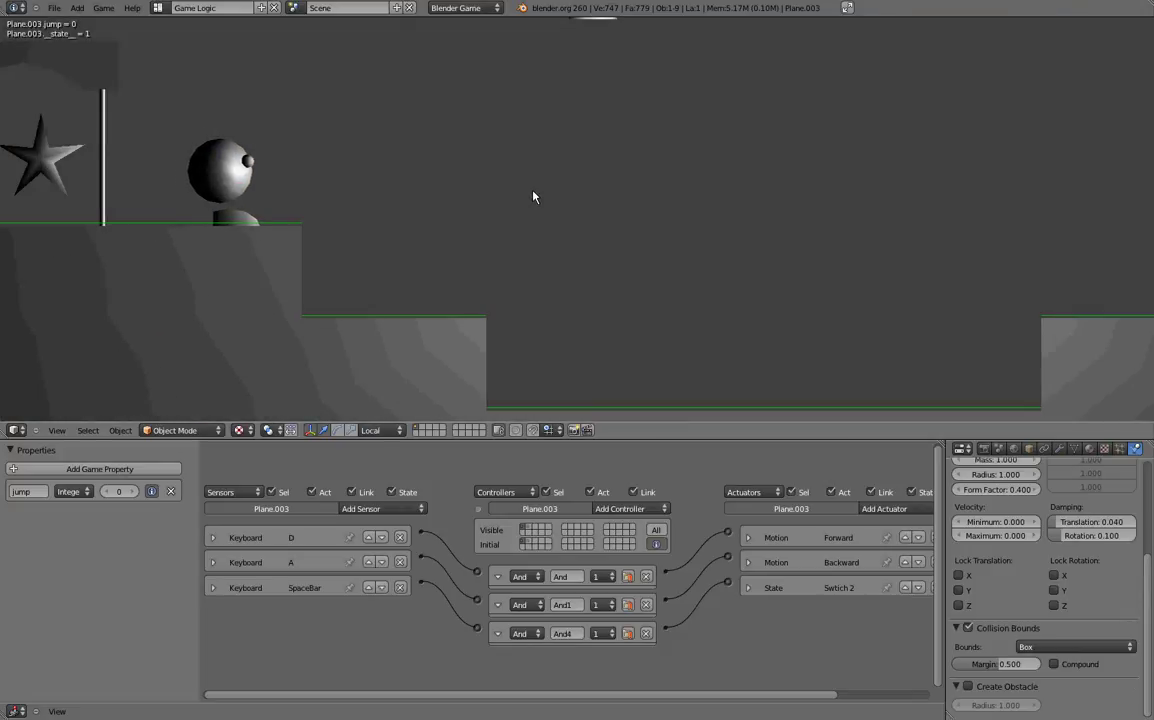
pyautogui.press('d')
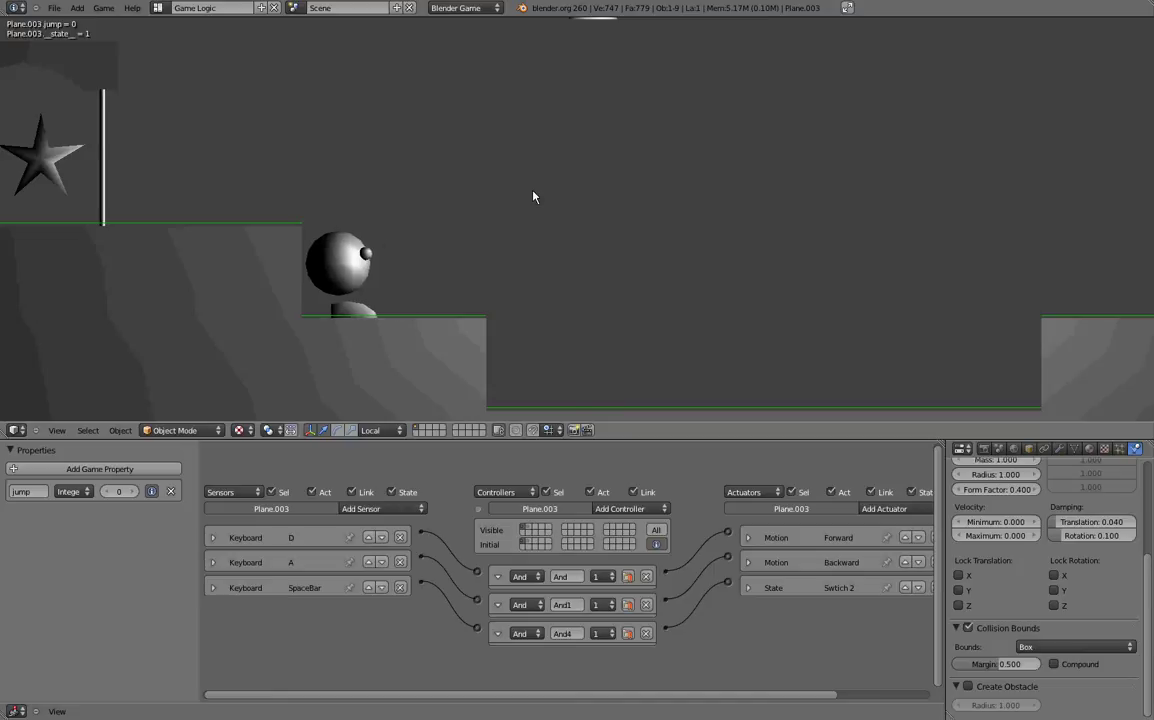
pyautogui.press('space')
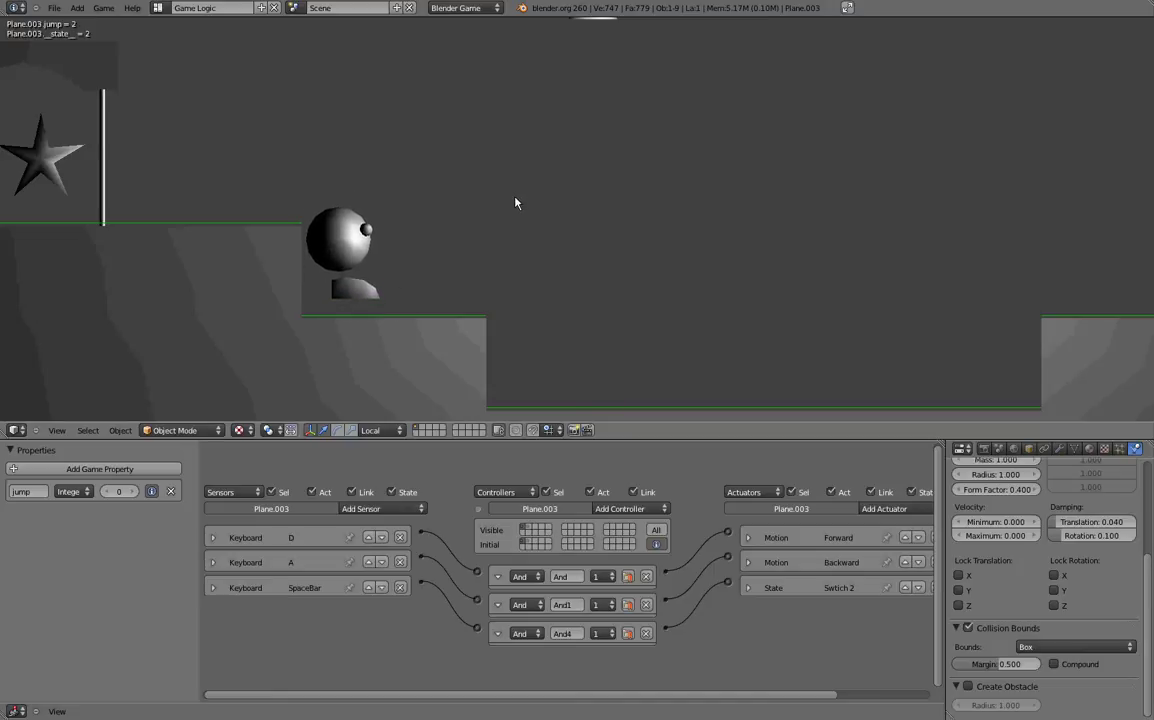
pyautogui.press('space')
pyautogui.press('space')
pyautogui.press('space')
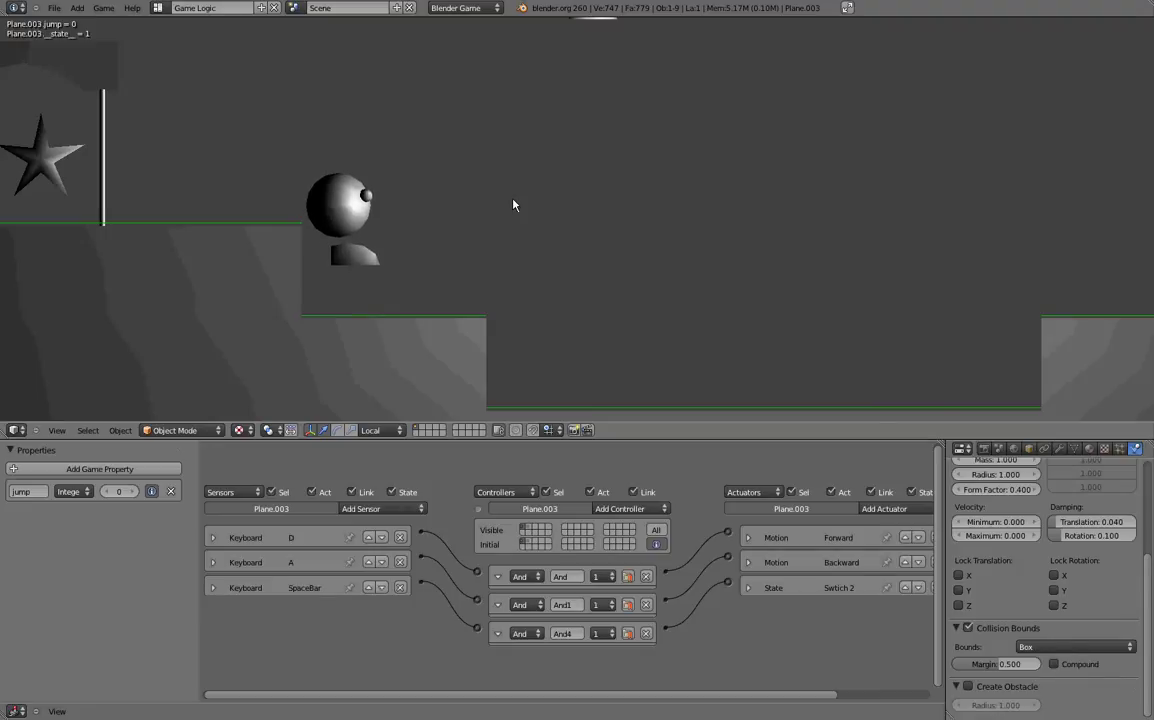
pyautogui.press('Escape')
# Select the green ground surface and enter Edit Mode with edge selection.
pyautogui.moveTo(389, 204); pyautogui.dragTo(412, 260, button='middle')
pyautogui.scroll(3, 438, 277)
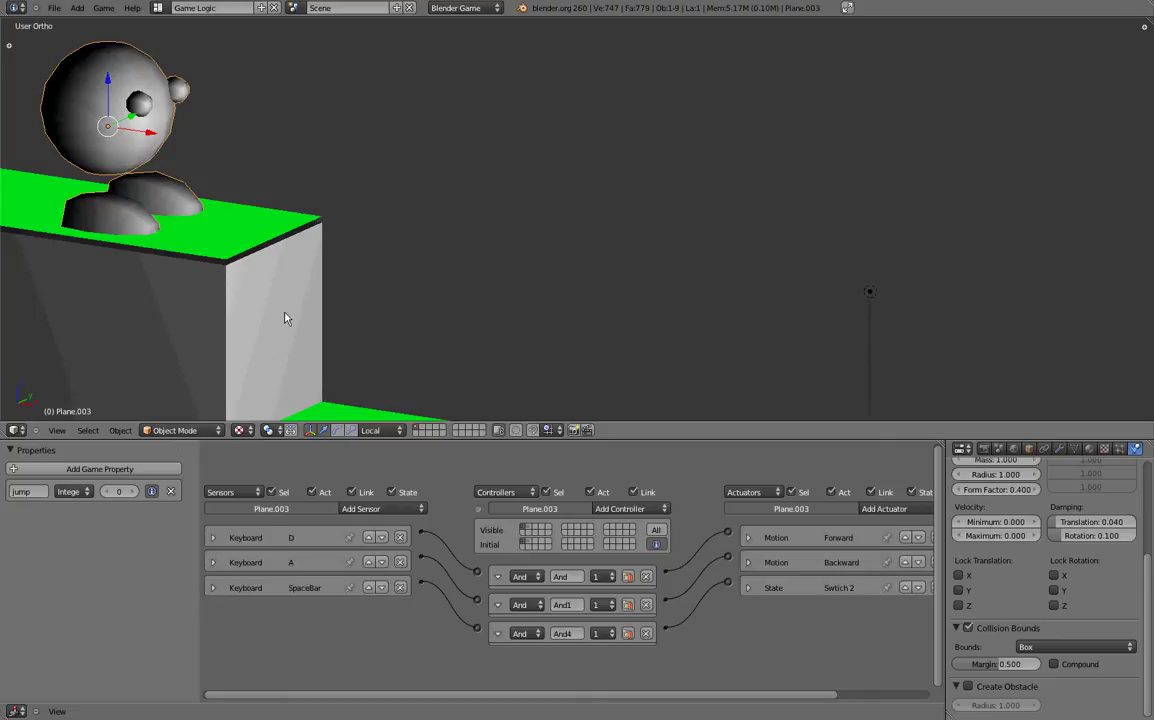
pyautogui.rightClick(212, 245)
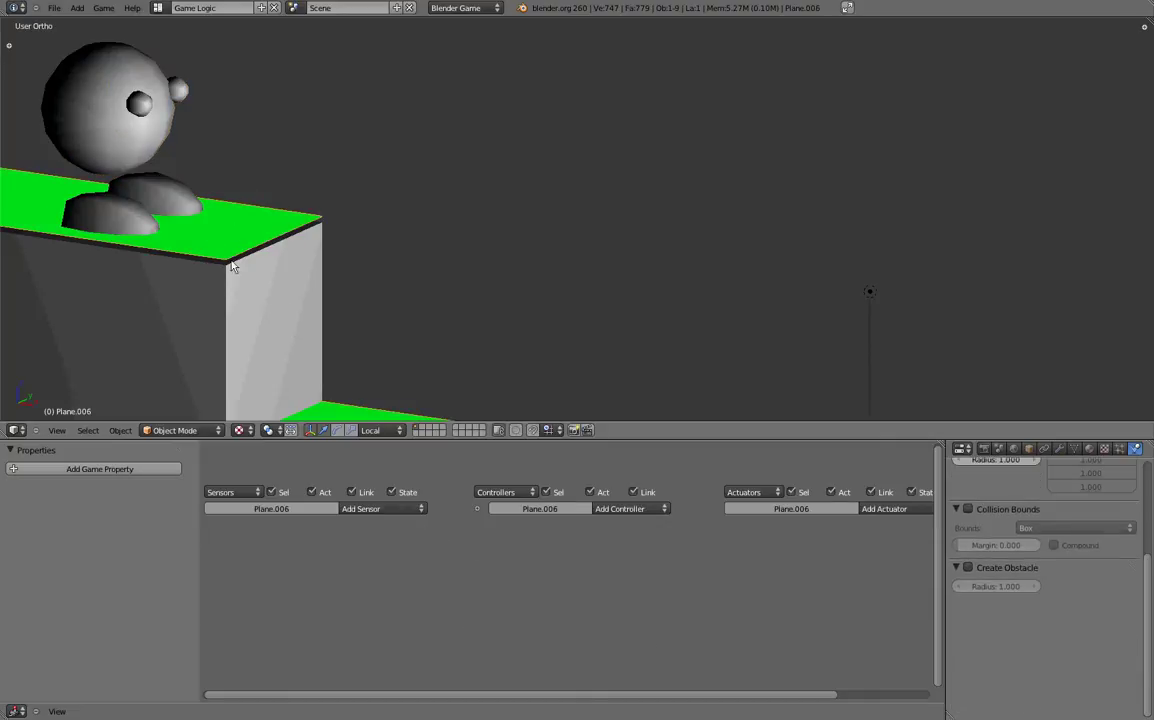
pyautogui.scroll(-1, 268, 212)
pyautogui.scroll(-4, 345, 231)
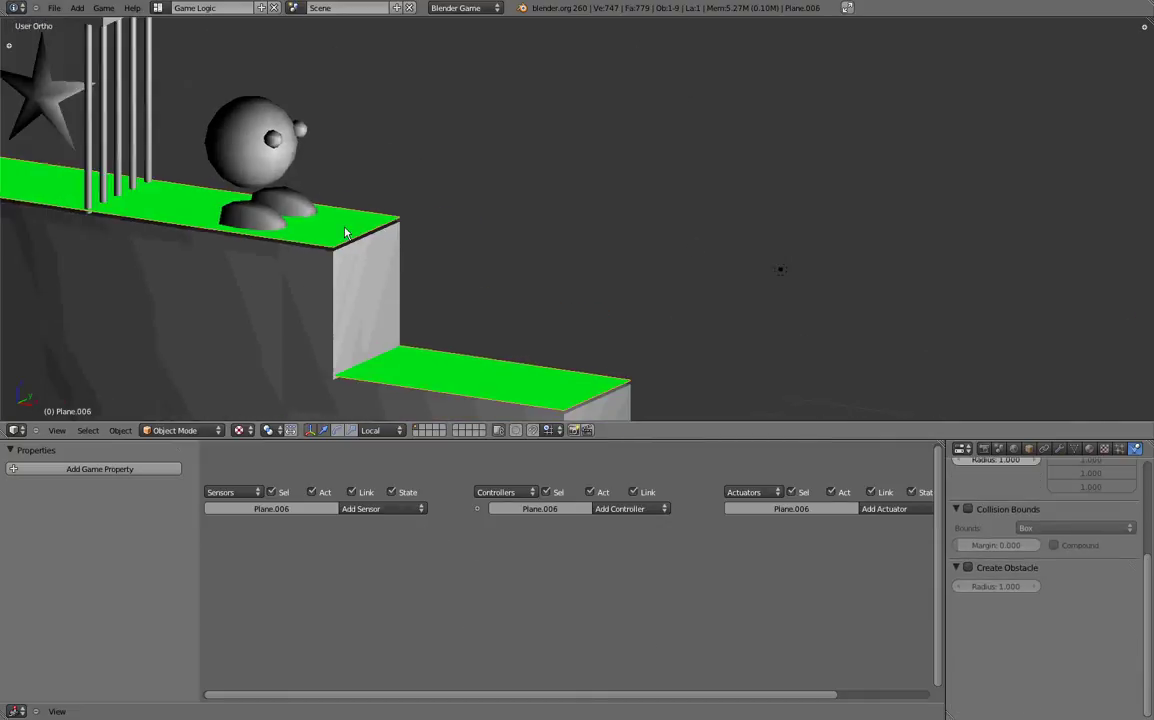
pyautogui.press('Tab')
pyautogui.scroll(1, 479, 263)
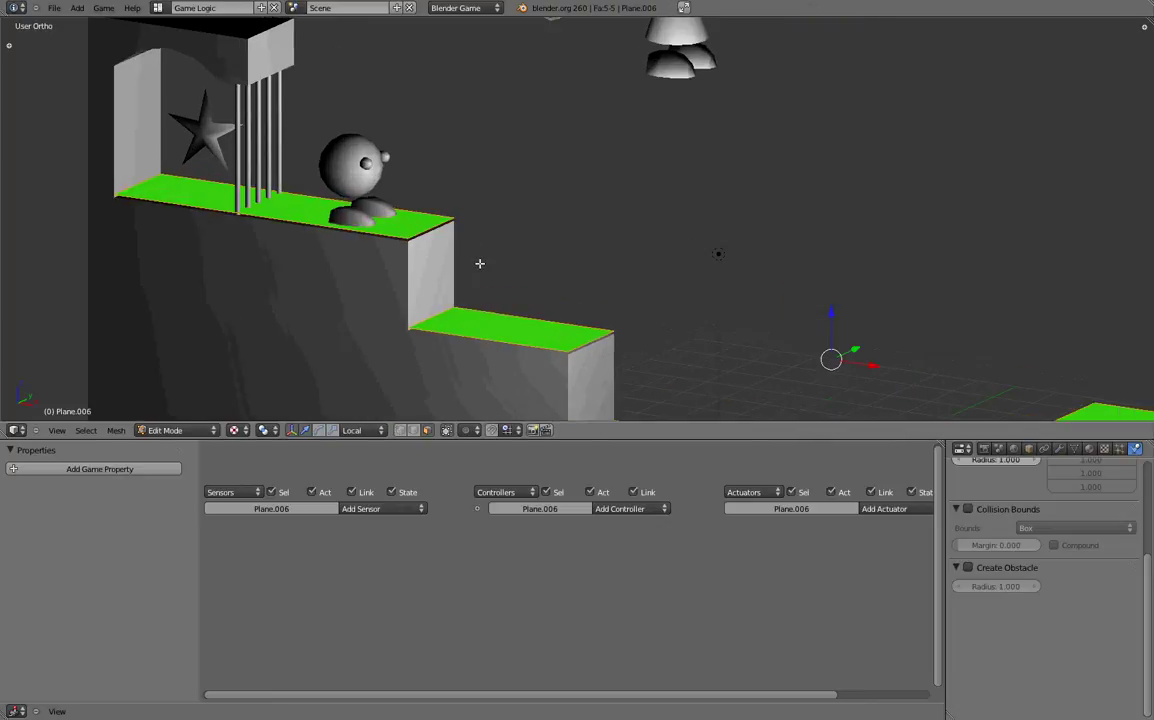
pyautogui.hotkey('ctrl', 'Tab')
pyautogui.click(474, 264)
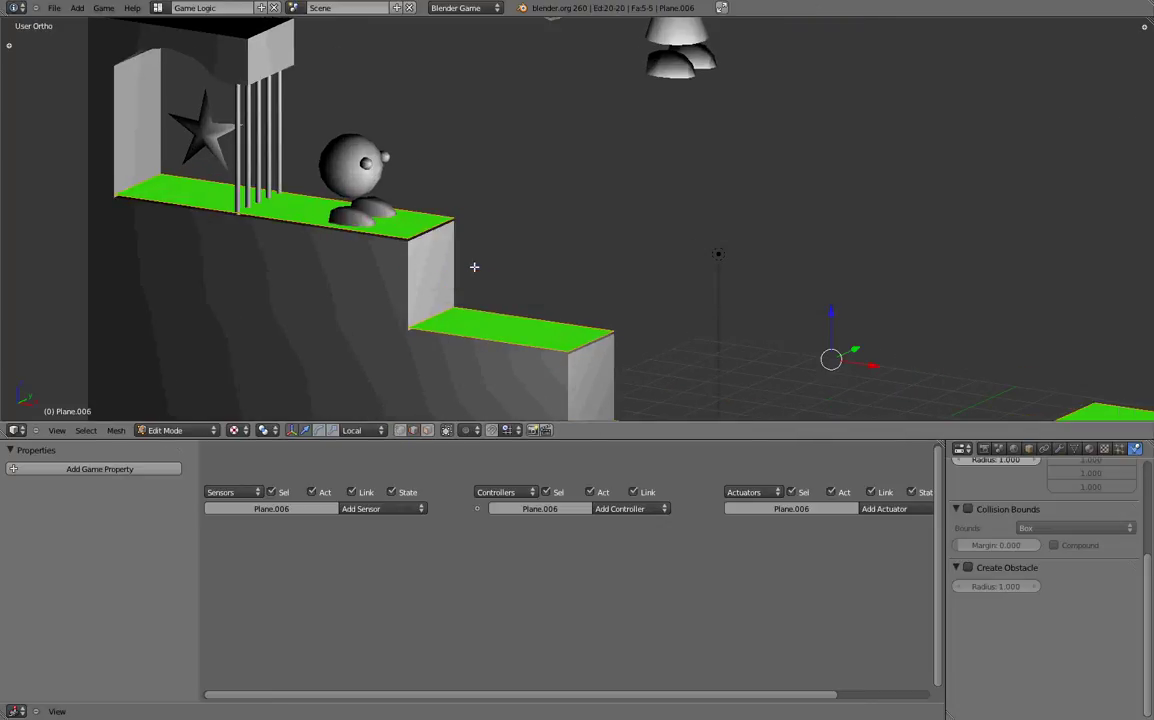
# Move the front end edges of the two highest green steps beside the character about -0.084 along local X.
pyautogui.rightClick(441, 225)
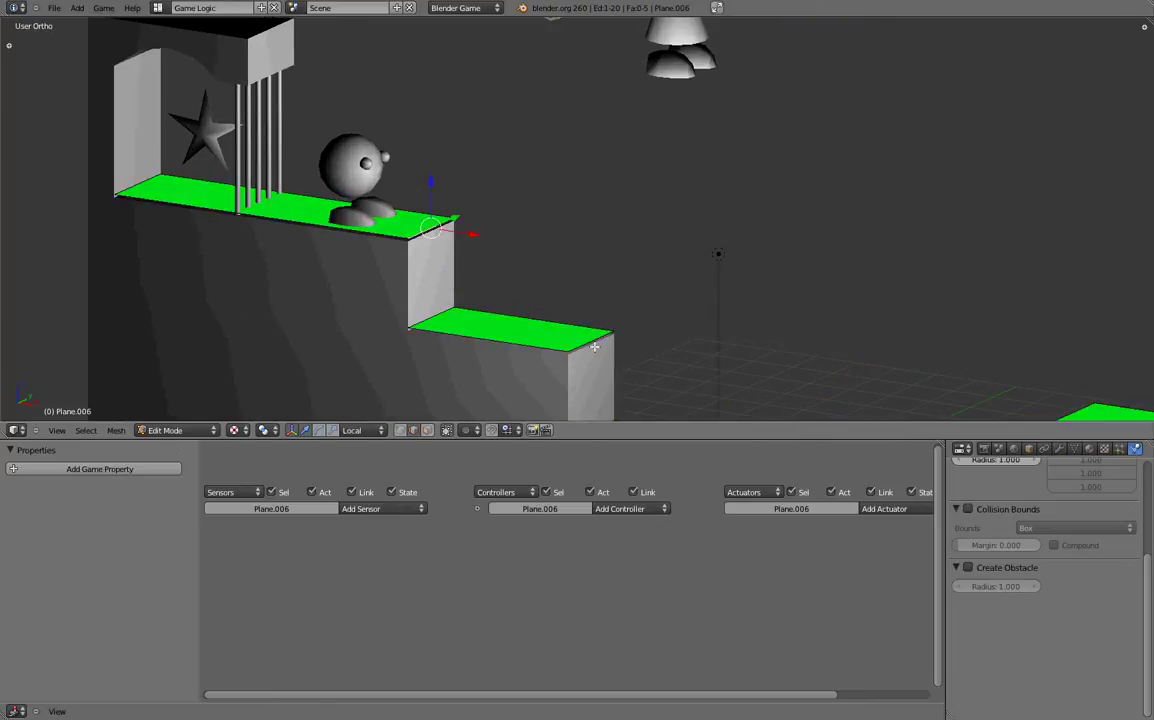
pyautogui.keyDown('shift'); pyautogui.rightClick(573, 318); pyautogui.keyUp('shift')
pyautogui.press('g')
pyautogui.press('x')
pyautogui.press('x')
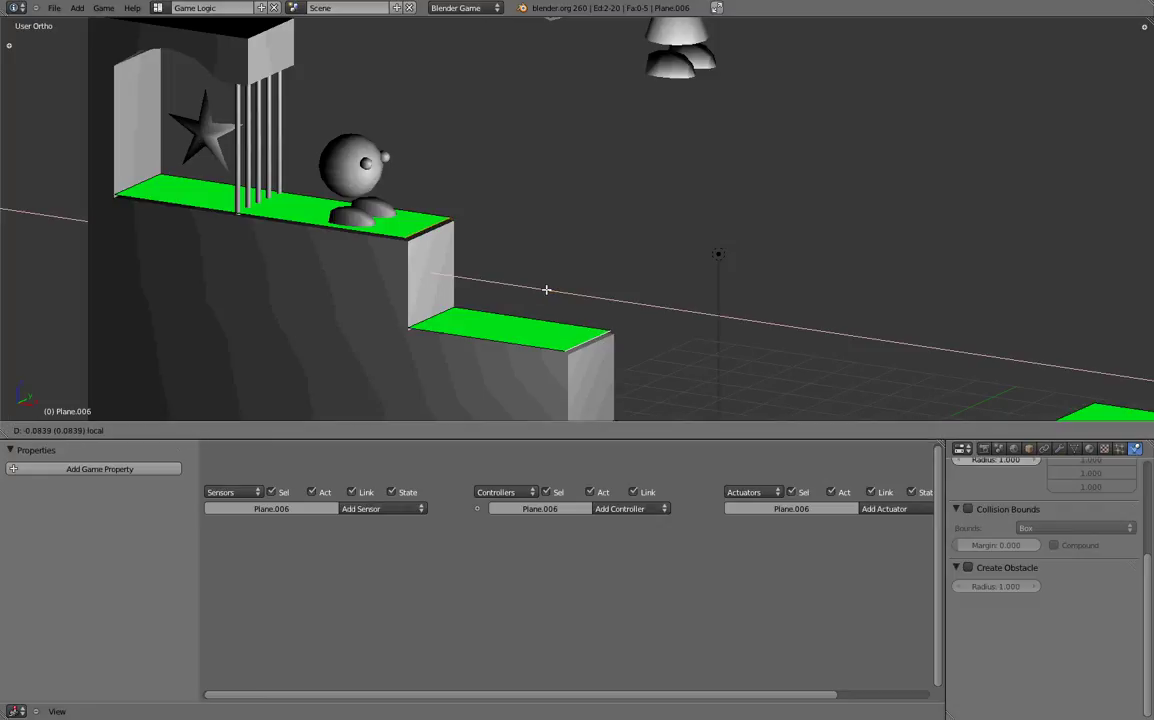
pyautogui.click(546, 289)
pyautogui.keyDown('shift'); pyautogui.moveTo(762, 369); pyautogui.dragTo(489, 236, button='middle'); pyautogui.keyUp('shift')
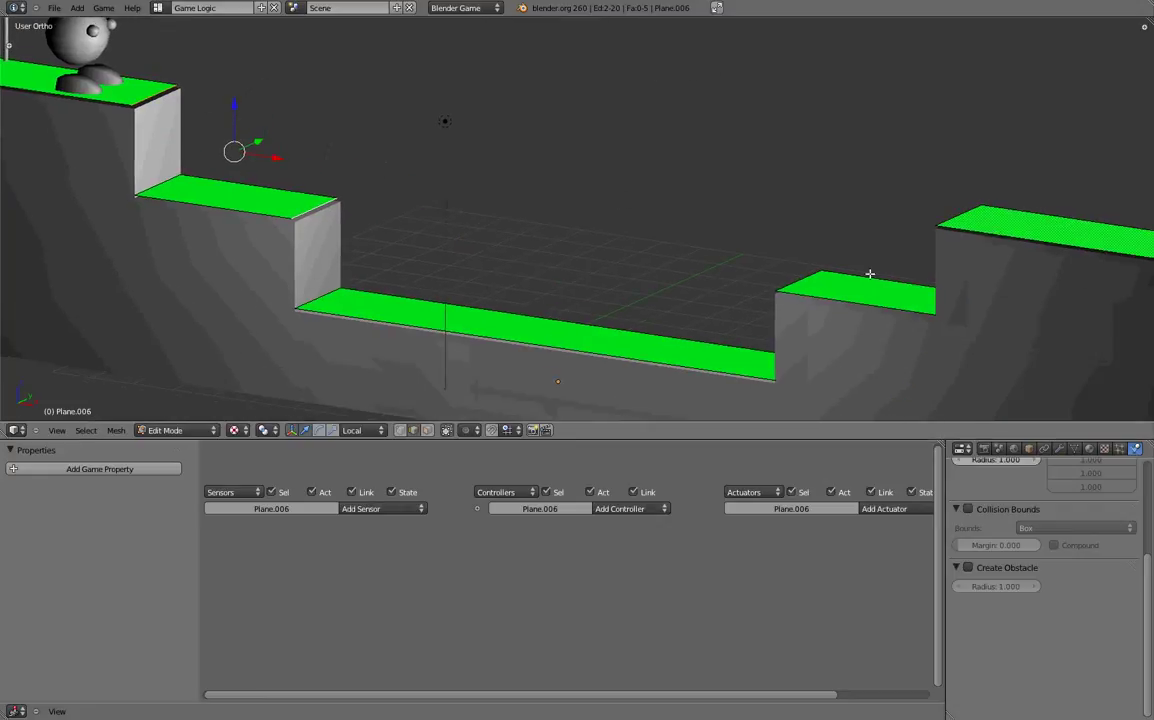
# Move the inward-facing end edges of the two raised green steps opposite the character slightly along local X, away from the wall faces.
pyautogui.rightClick(807, 285)
pyautogui.keyDown('shift'); pyautogui.rightClick(900, 245); pyautogui.keyUp('shift')
pyautogui.press('g')
pyautogui.press('x')
pyautogui.press('x')
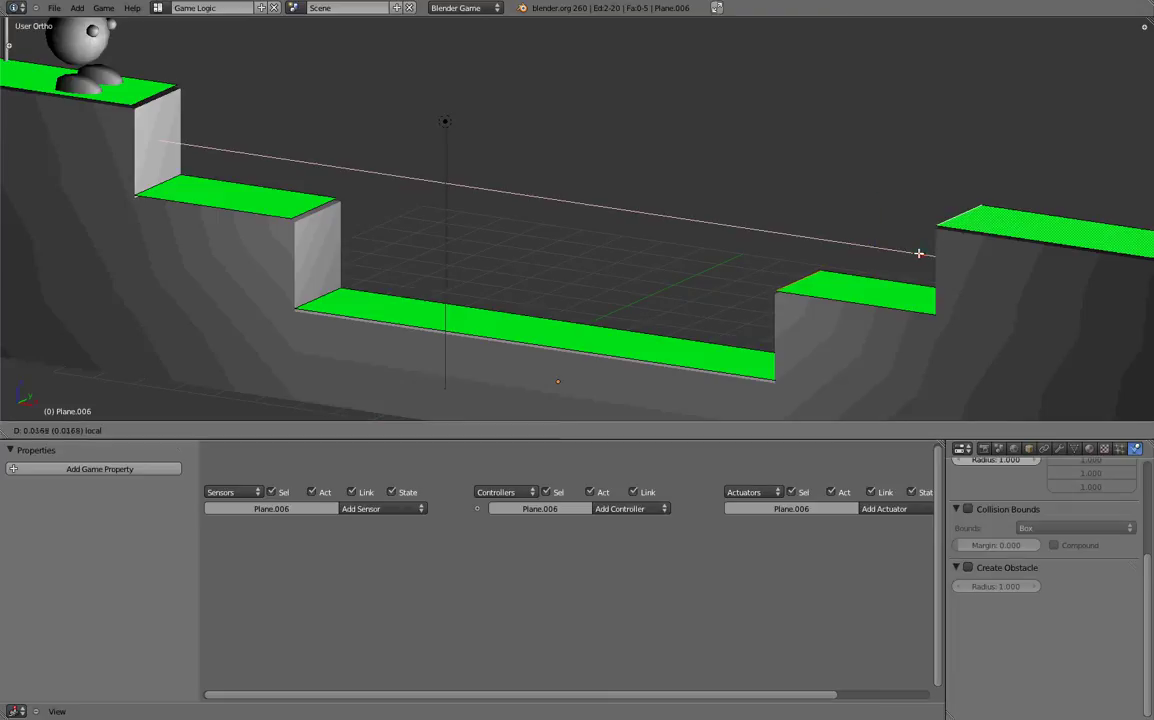
pyautogui.click(924, 251)
# From the front view, fine-tune the same two green edges by moving them slightly back toward the wall faces along X.
pyautogui.press('Tab')
pyautogui.press('KP_1')
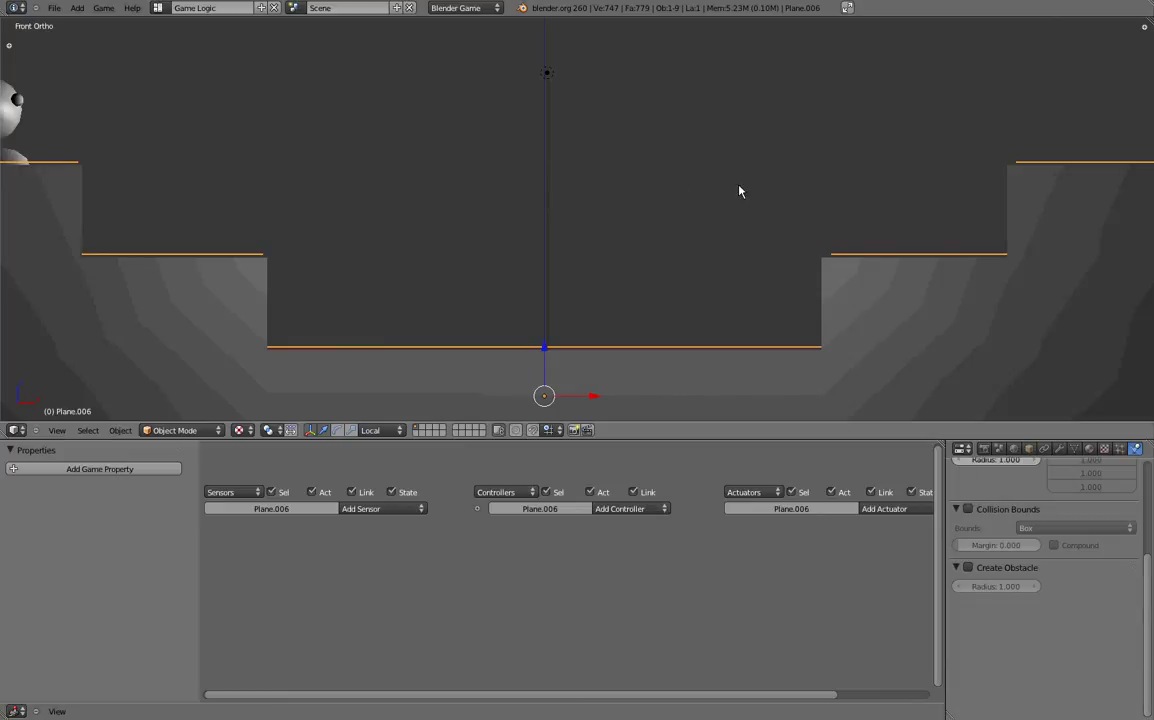
pyautogui.keyDown('shift'); pyautogui.moveTo(740, 191); pyautogui.dragTo(623, 252, button='middle'); pyautogui.keyUp('shift')
pyautogui.press('Tab')
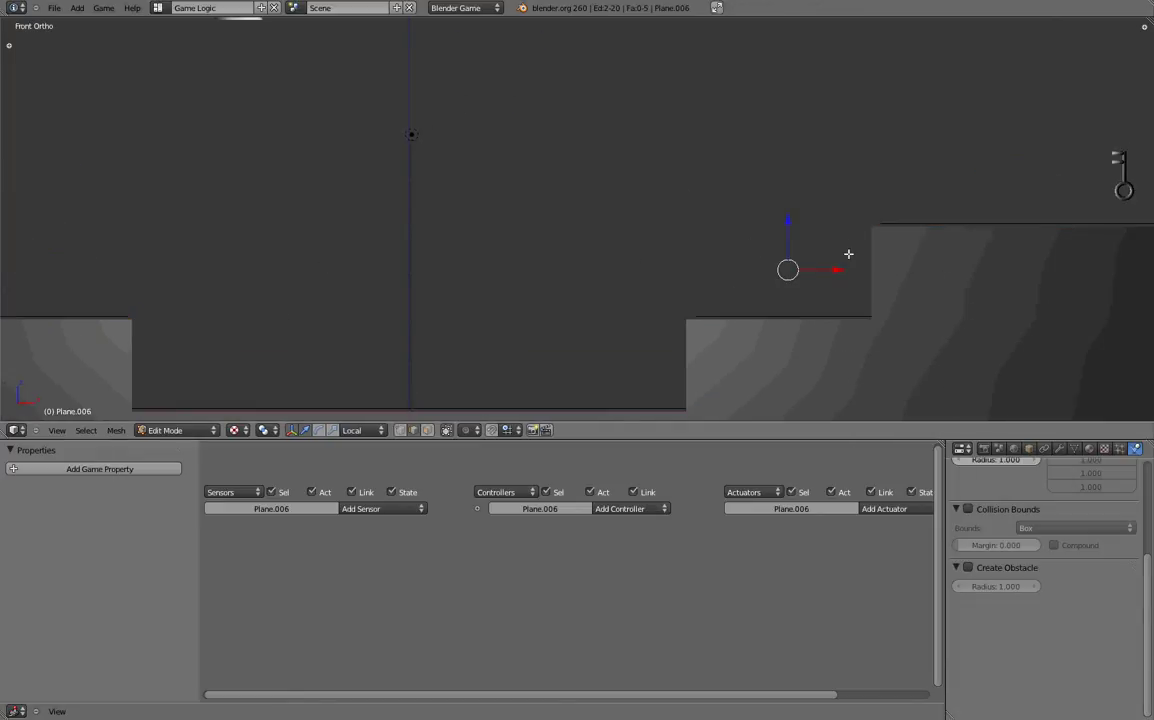
pyautogui.press('g')
pyautogui.press('x')
pyautogui.click(818, 265)
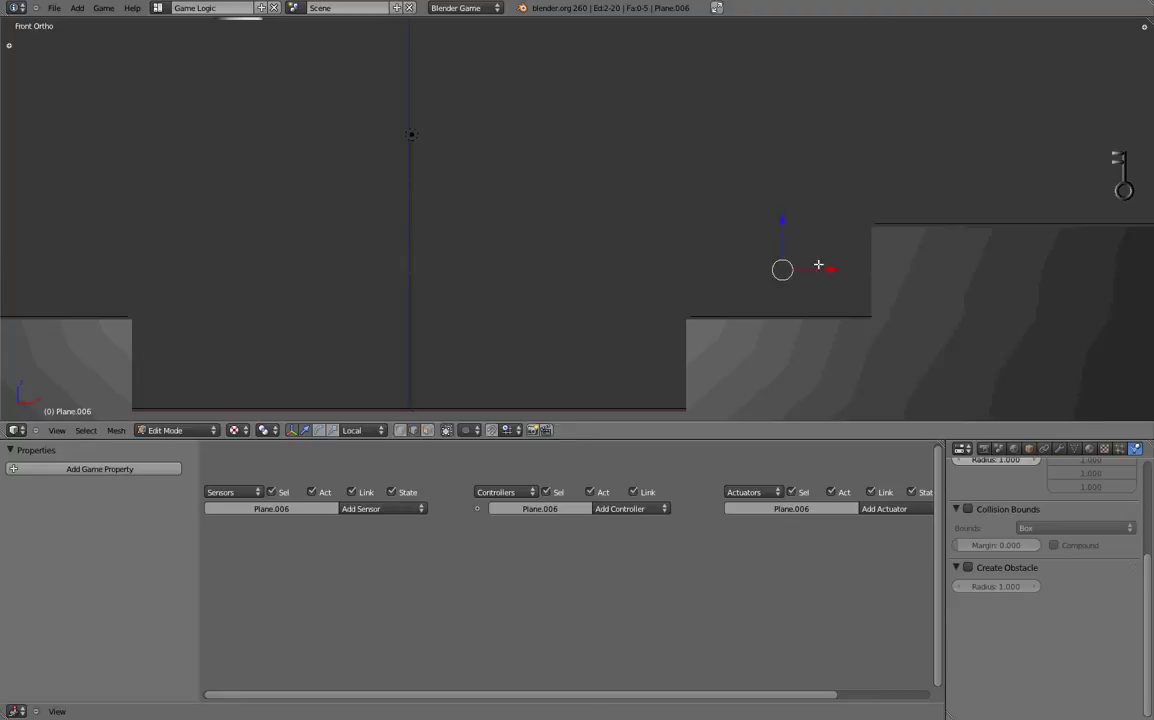
pyautogui.press('Tab')
# Select the round-headed character and frame it beside the star alcove in the front view.
pyautogui.keyDown('shift'); pyautogui.moveTo(348, 229); pyautogui.dragTo(572, 206, button='middle'); pyautogui.keyUp('shift')
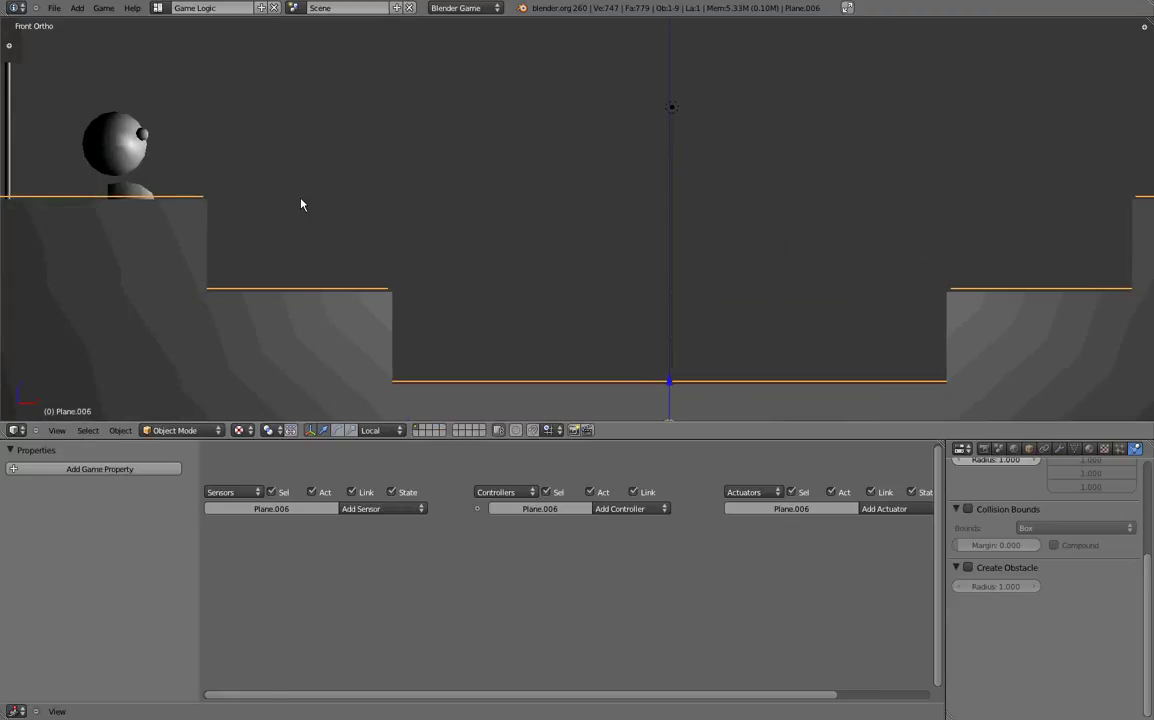
pyautogui.keyDown('shift'); pyautogui.moveTo(670, 173); pyautogui.dragTo(567, 191, button='middle'); pyautogui.keyUp('shift')
pyautogui.scroll(-3, 554, 191)
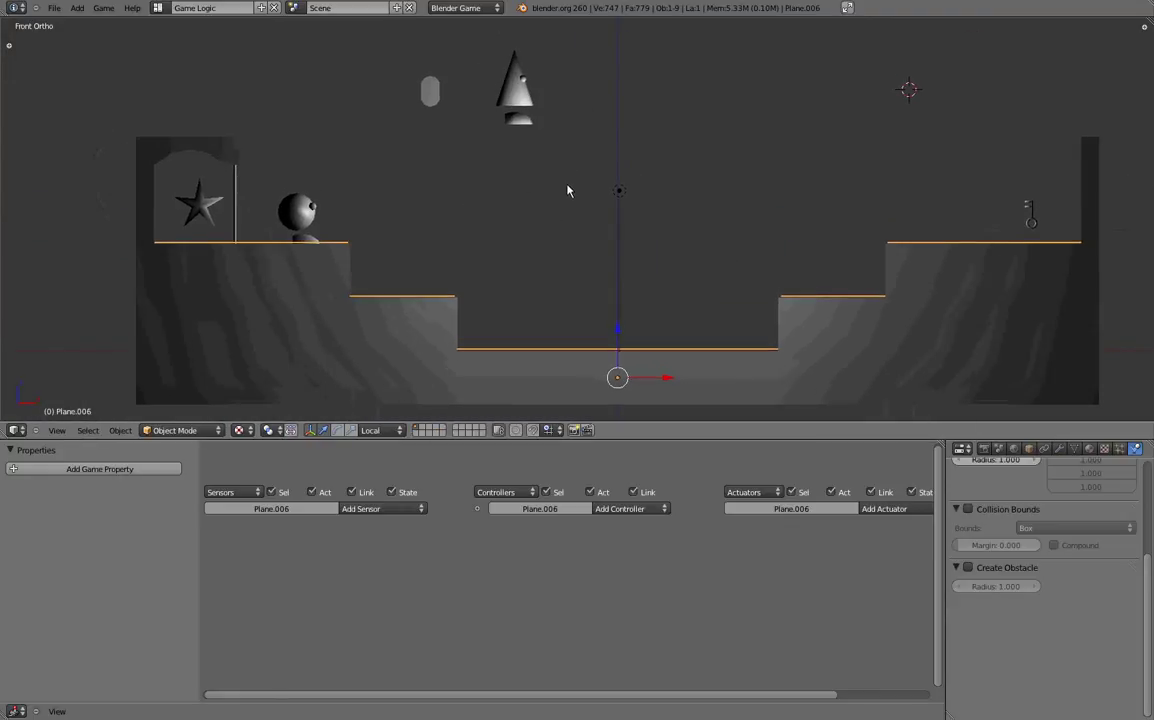
pyautogui.rightClick(285, 200)
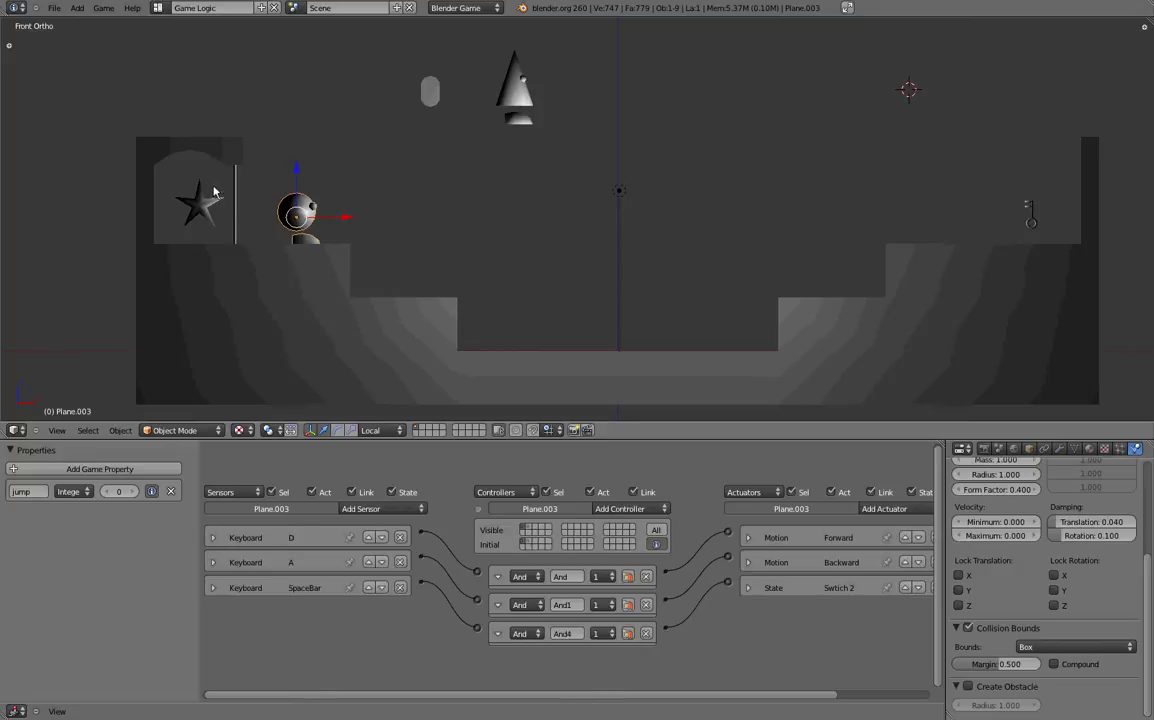
pyautogui.scroll(1, 374, 227)
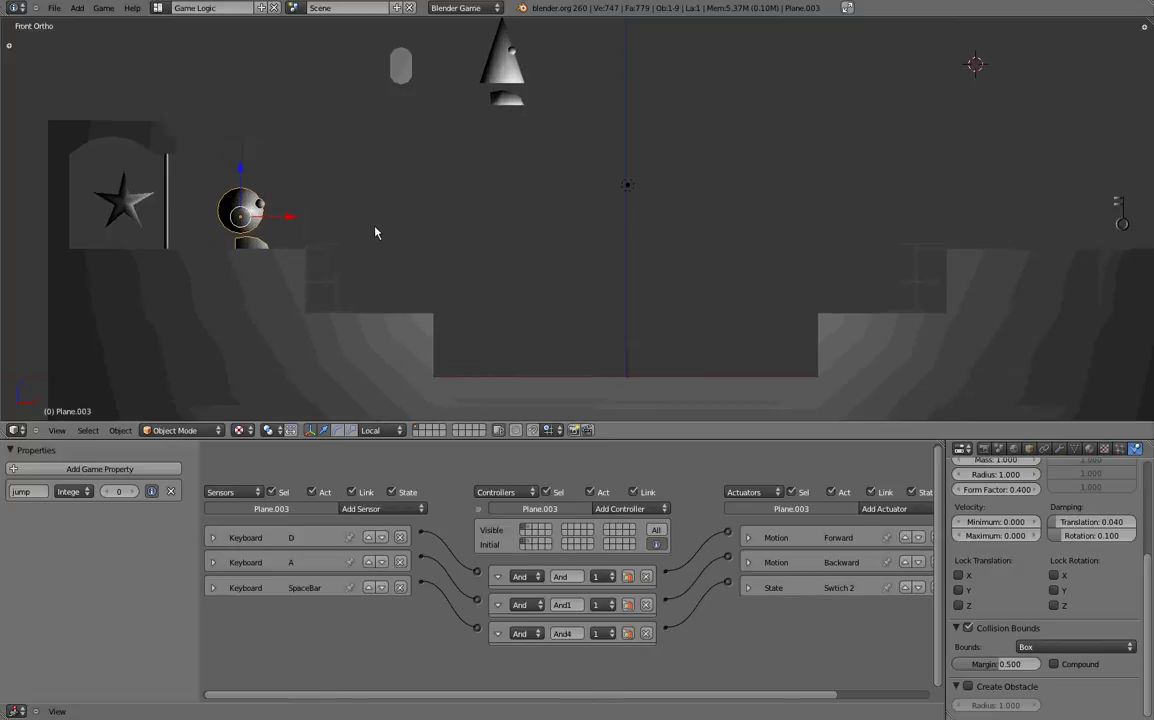
pyautogui.keyDown('shift'); pyautogui.moveTo(278, 200); pyautogui.dragTo(512, 206, button='middle'); pyautogui.keyUp('shift')
pyautogui.scroll(2, 417, 249)
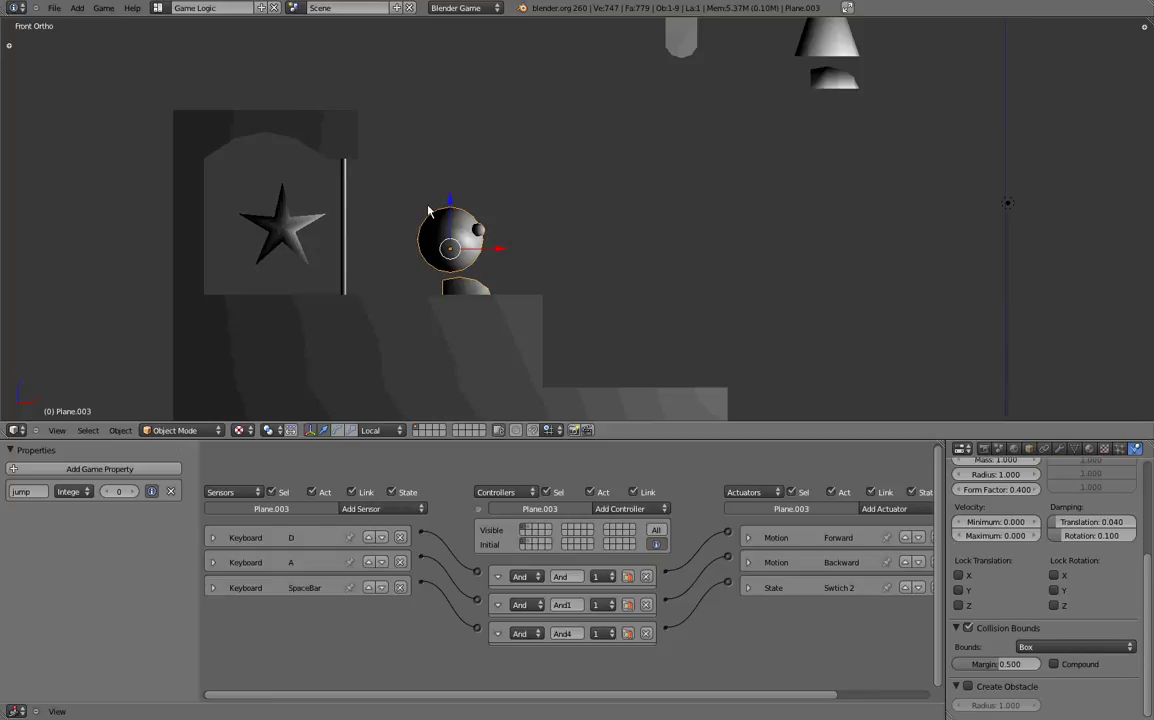
# Run the game, double-jump the character onto the roof above the star, walk it back and forth there and stop the game.
pyautogui.press('p')
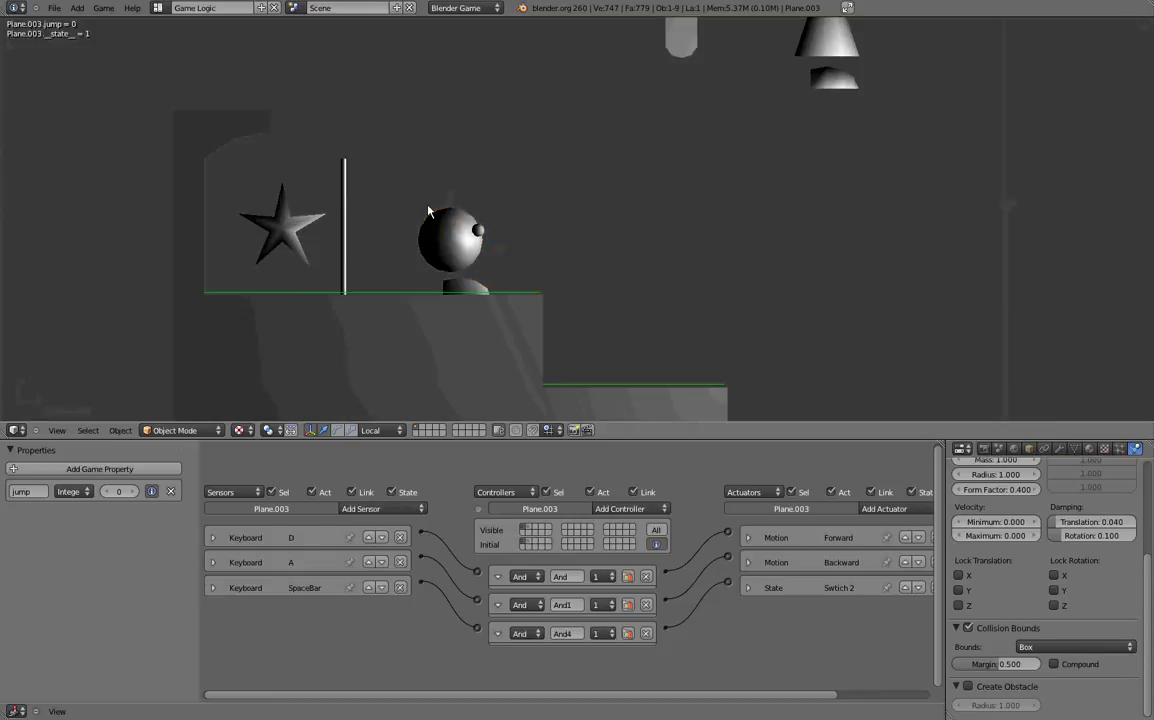
pyautogui.press('space')
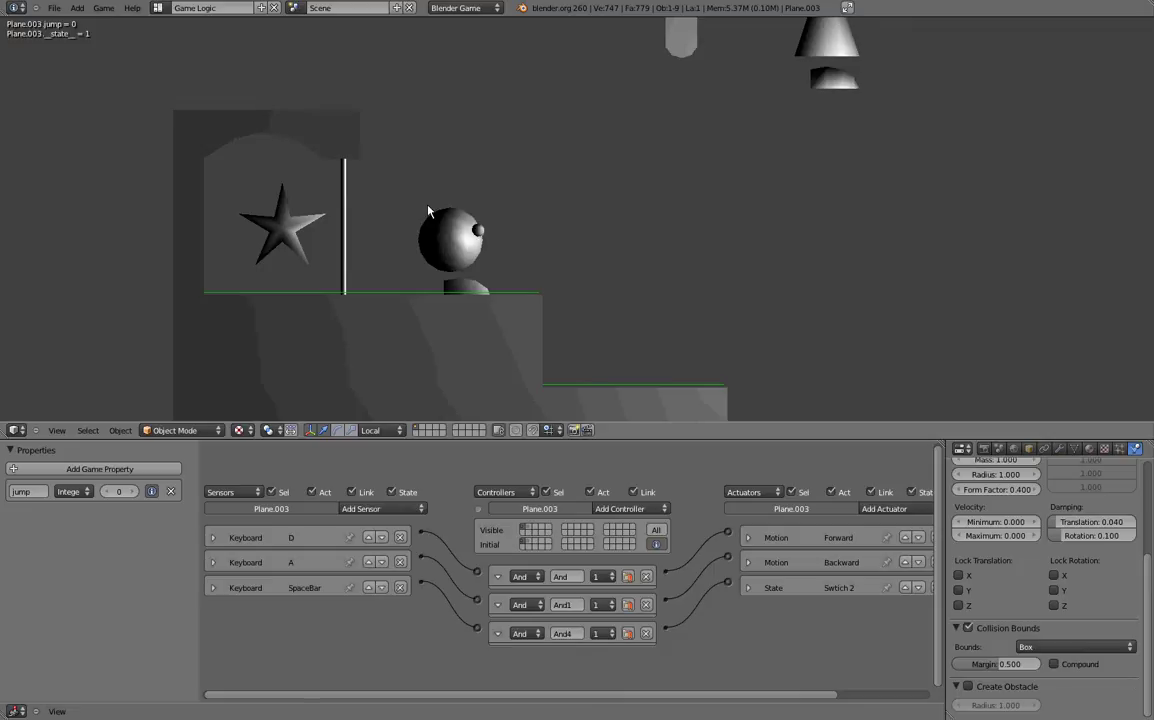
pyautogui.press('space')
pyautogui.press('a')
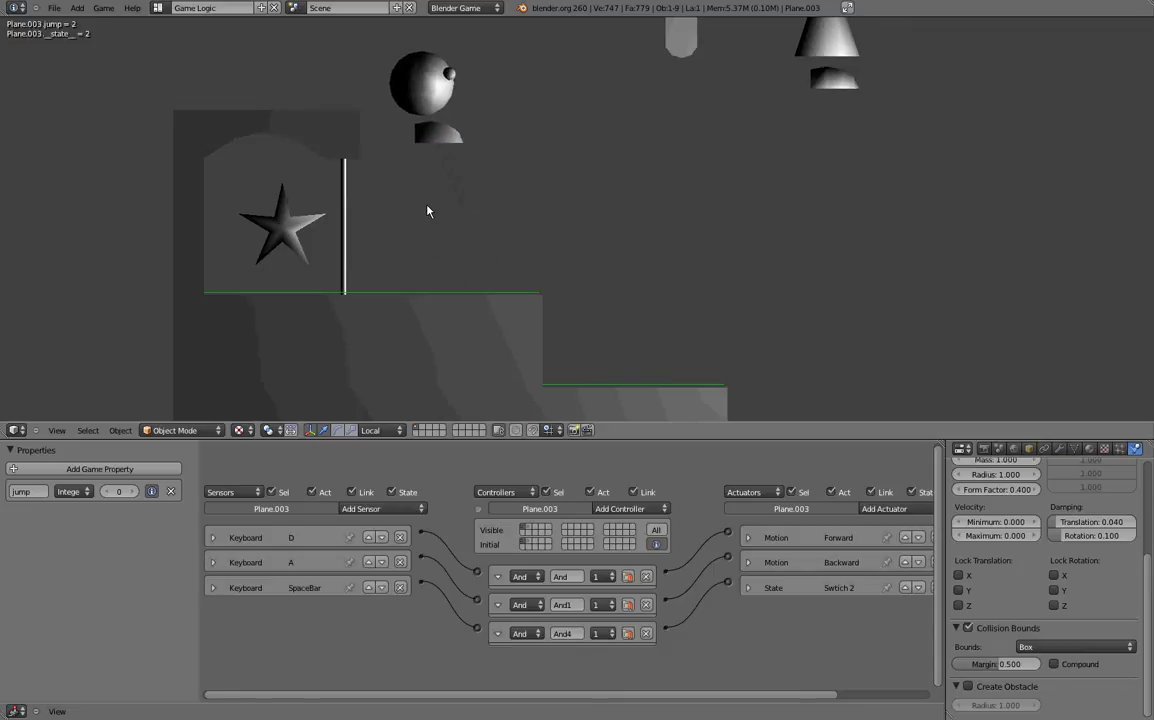
pyautogui.press('d')
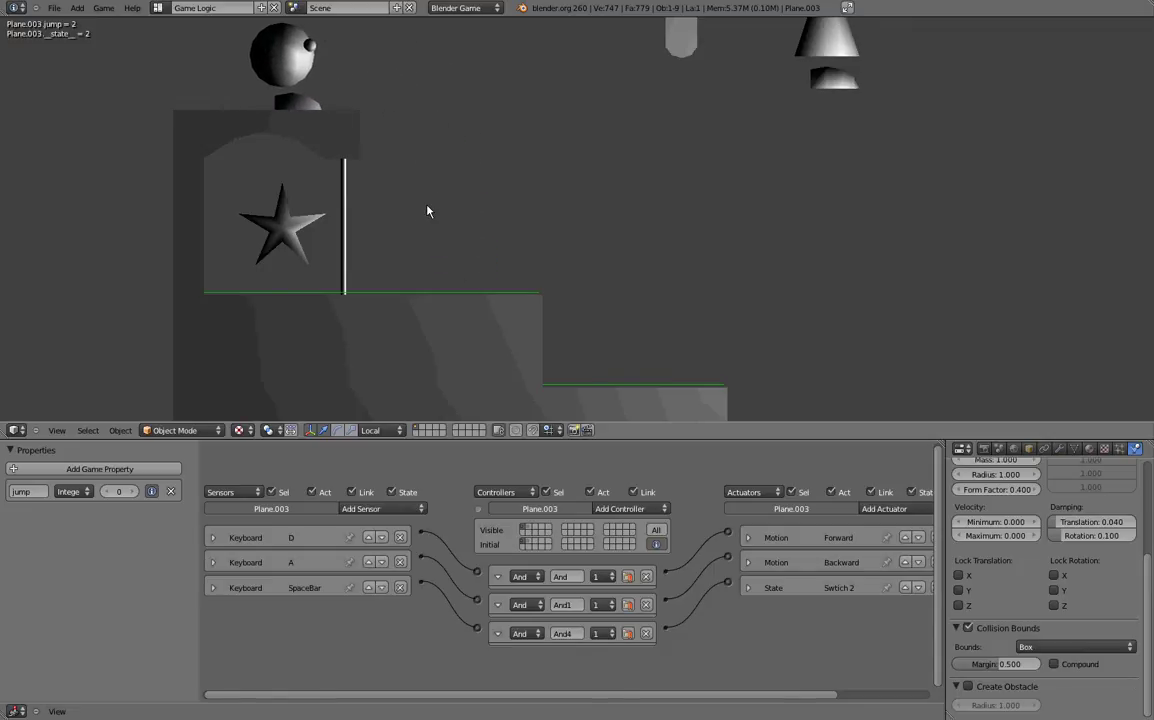
pyautogui.press('a')
pyautogui.press('d')
pyautogui.press('d')
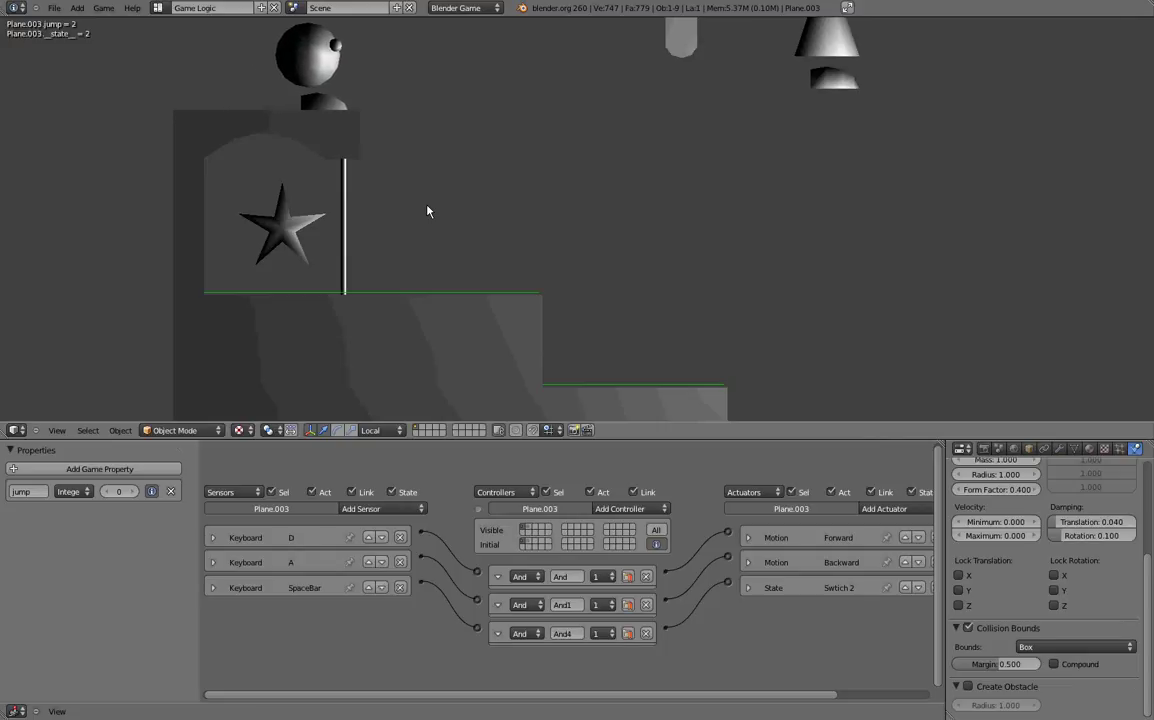
pyautogui.press('a')
pyautogui.press('d')
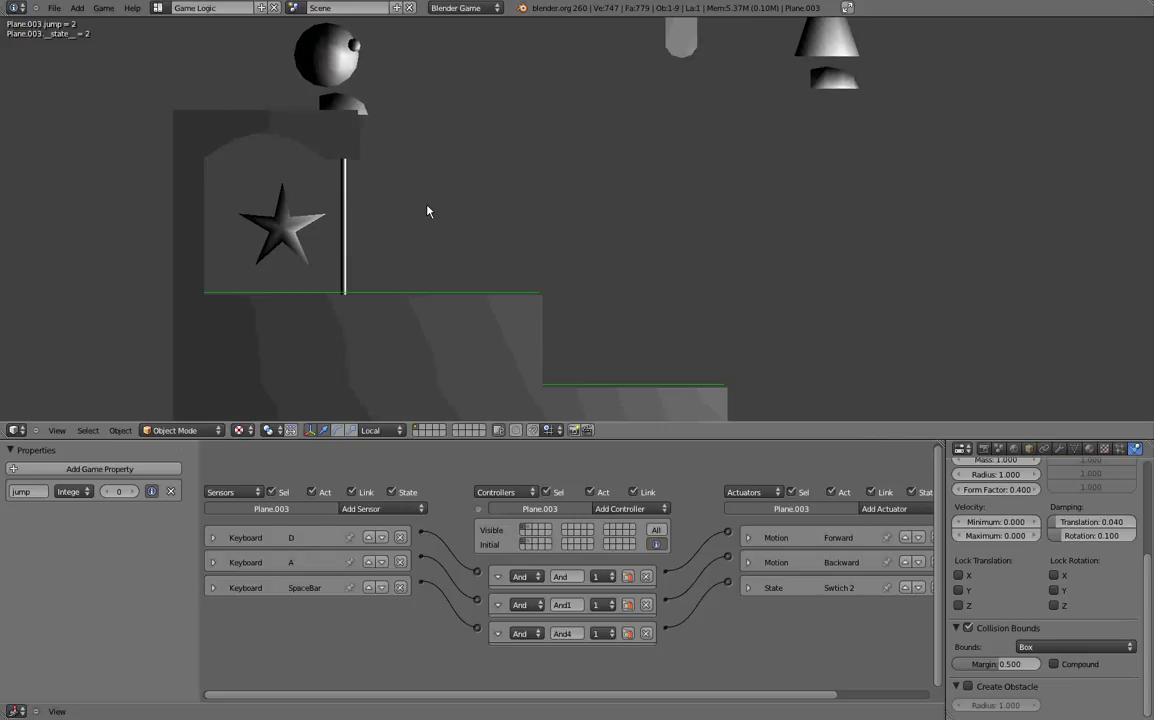
pyautogui.press('Escape')
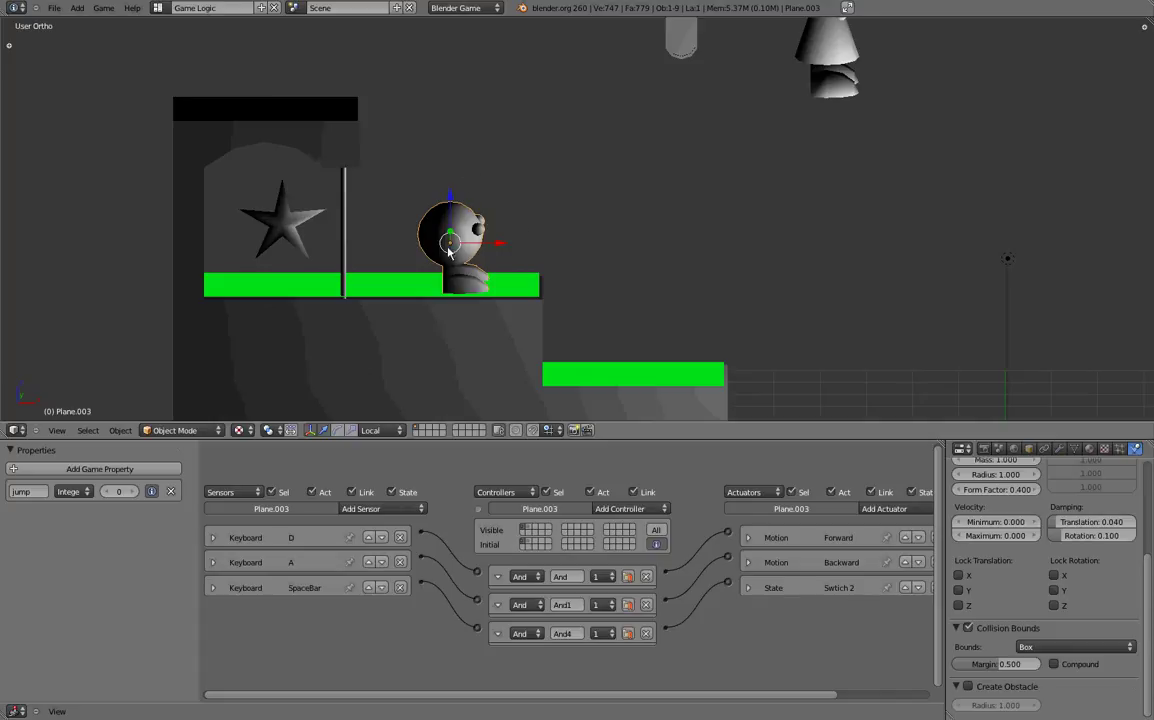
# Return to a close front view of the character and show only its state 2 logic bricks.
pyautogui.moveTo(405, 228); pyautogui.dragTo(447, 252, button='middle')
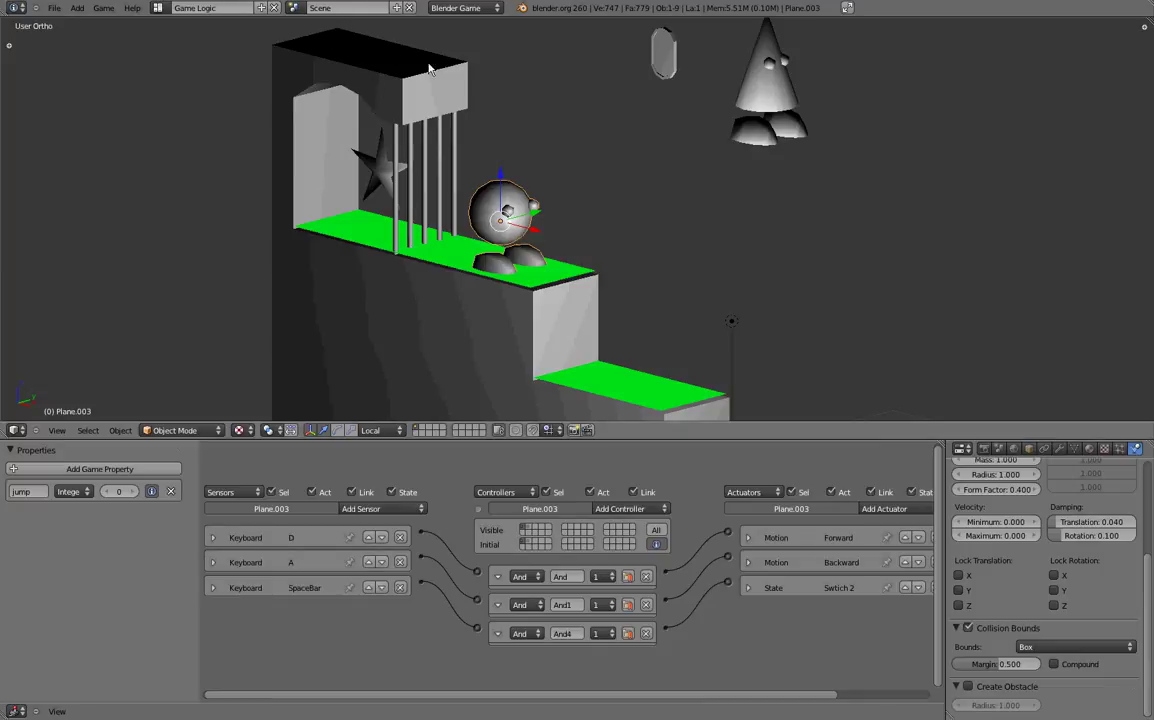
pyautogui.press('KP_1')
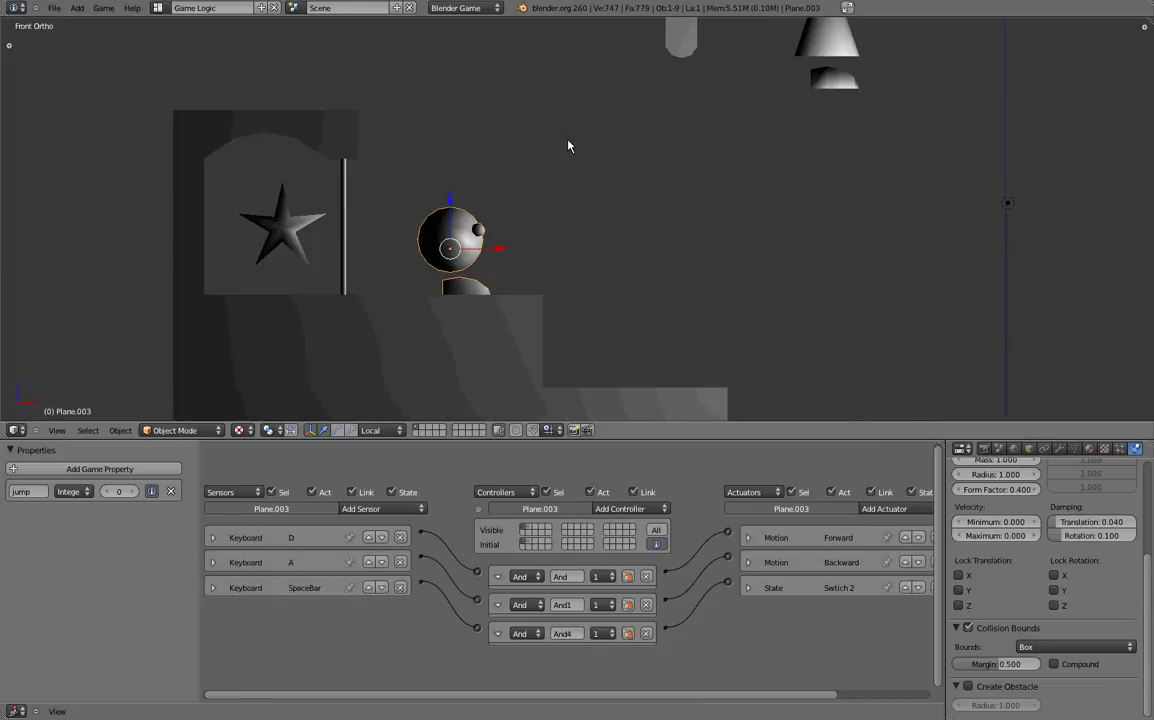
pyautogui.scroll(2, 568, 146)
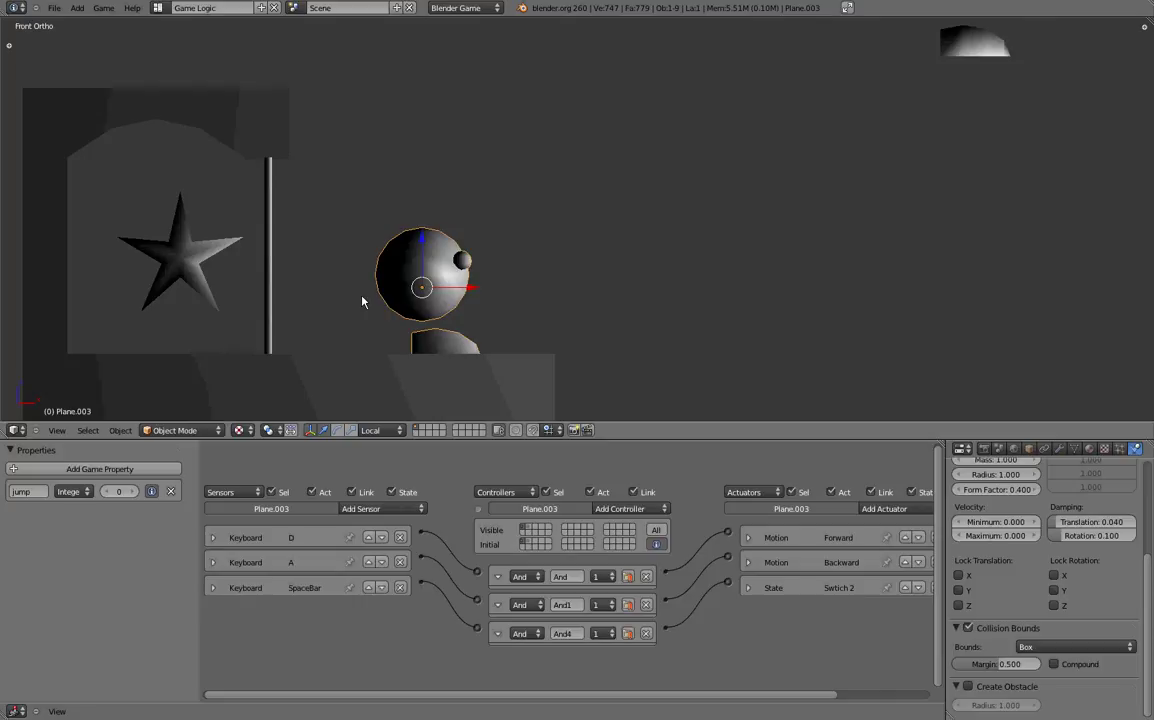
pyautogui.click(531, 533)
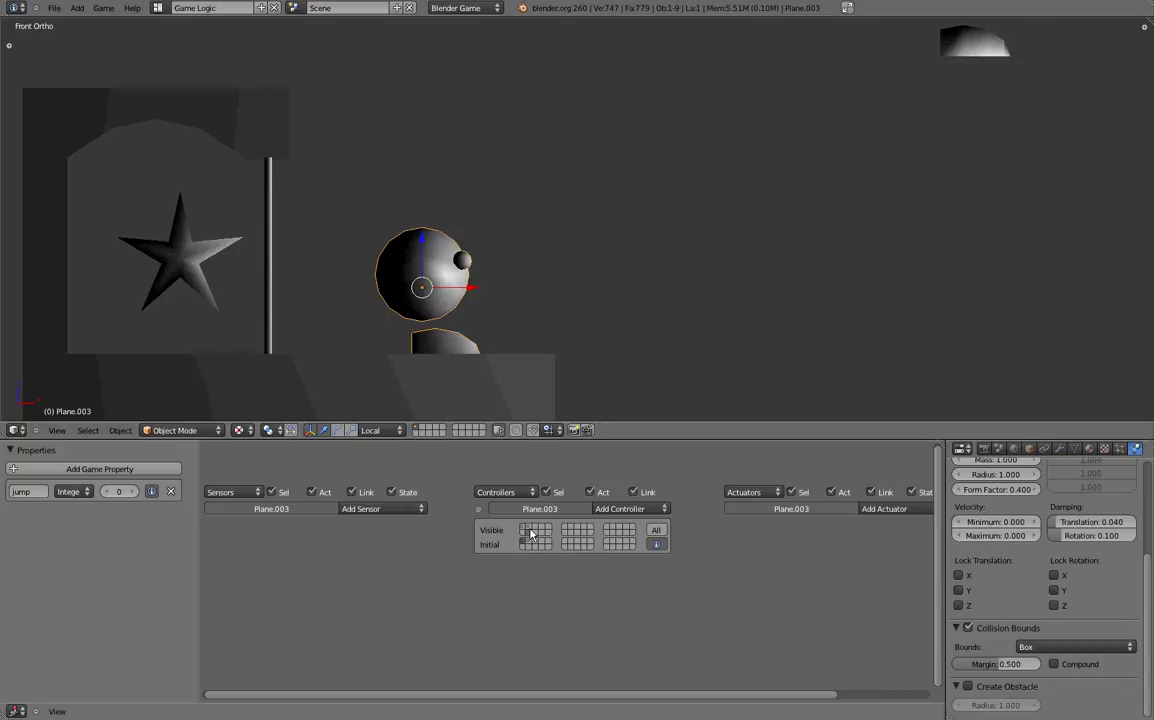
pyautogui.click(523, 527)
pyautogui.click(530, 527)
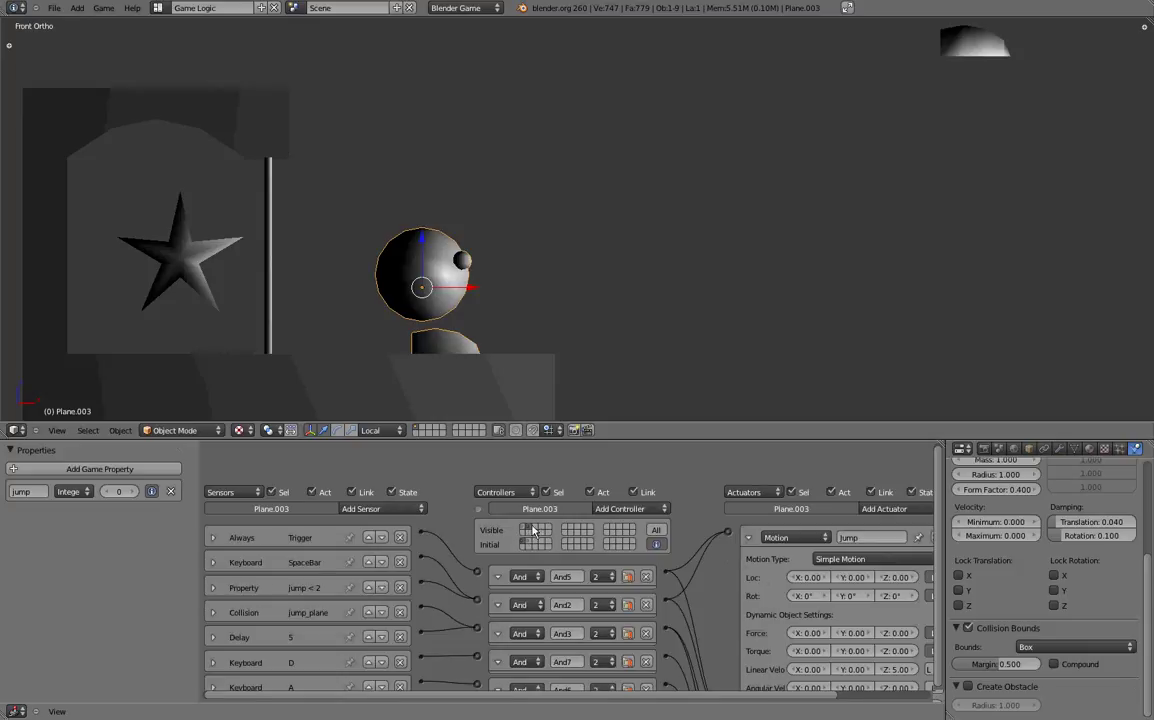
# Review the Jump motion actuator's Linear Velocity settings and its Add option, and collapse the actuator.
pyautogui.moveTo(808, 582); pyautogui.dragTo(616, 530, button='middle')
pyautogui.scroll(3, 606, 547)
pyautogui.click(748, 622)
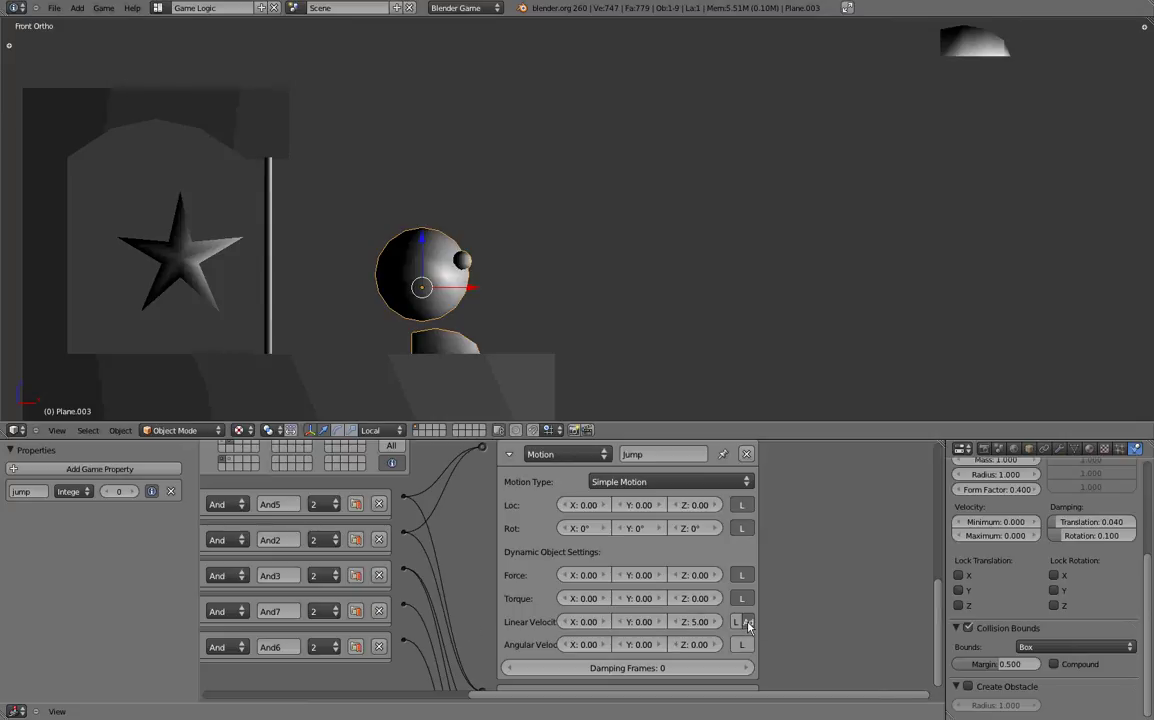
pyautogui.scroll(-2, 746, 616)
pyautogui.moveTo(746, 566); pyautogui.dragTo(744, 618, button='middle')
pyautogui.scroll(-3, 744, 618)
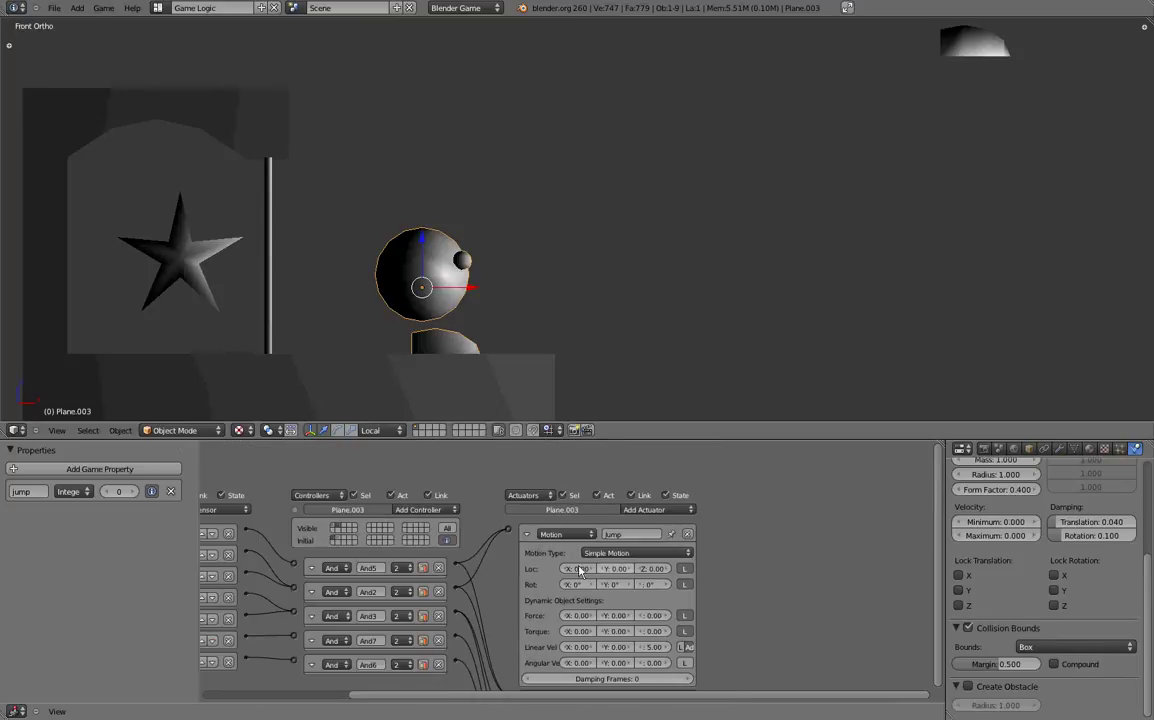
pyautogui.click(527, 540)
pyautogui.keyDown('ctrl'); pyautogui.scroll(4, 700, 580); pyautogui.keyUp('ctrl')
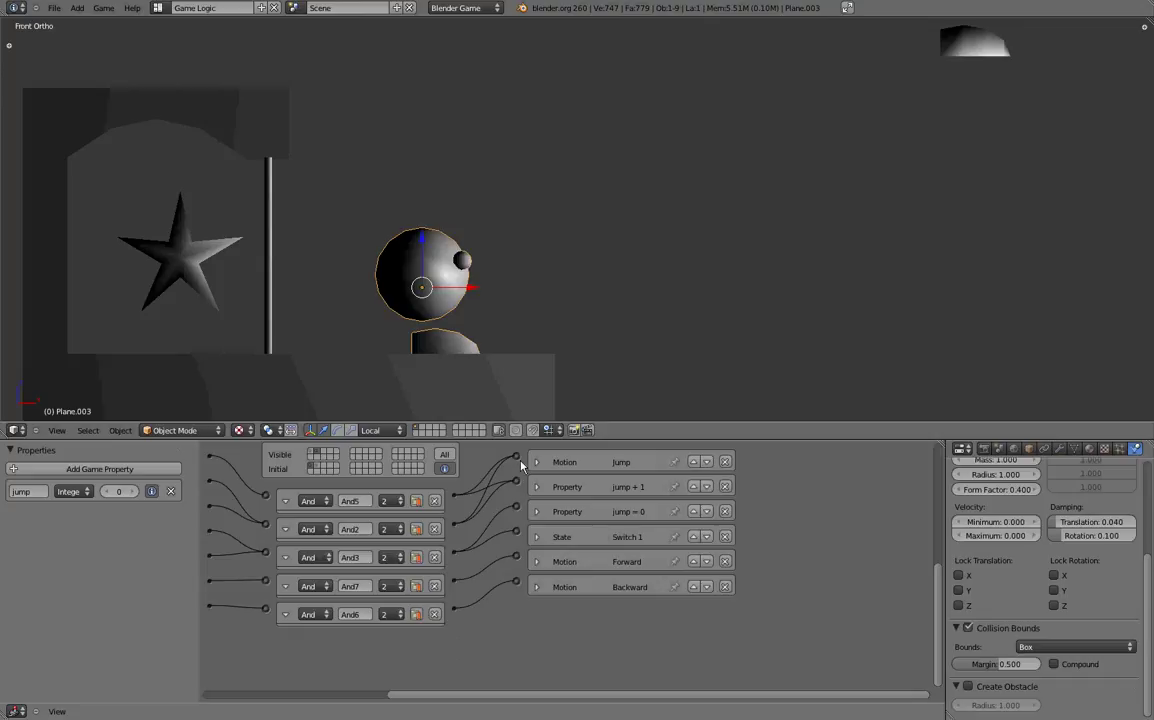
pyautogui.click(537, 464)
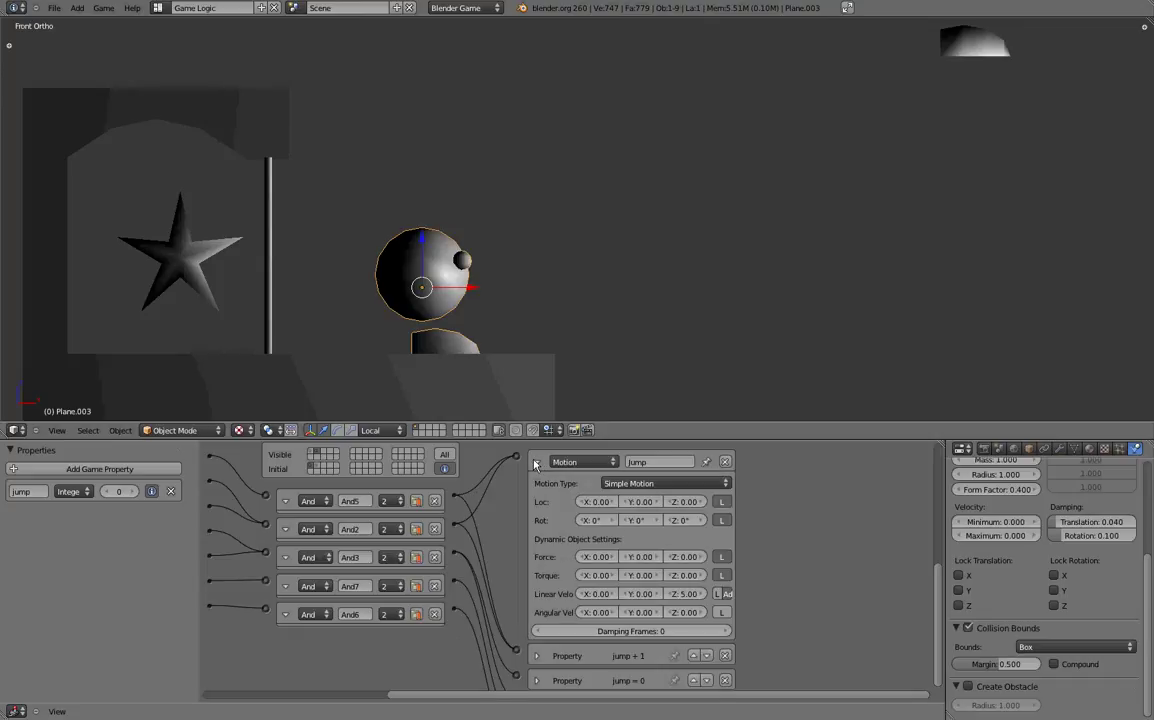
pyautogui.click(537, 462)
# Add a new Motion actuator to the character and name it DoubleJump.
pyautogui.scroll(3, 730, 508)
pyautogui.click(716, 494)
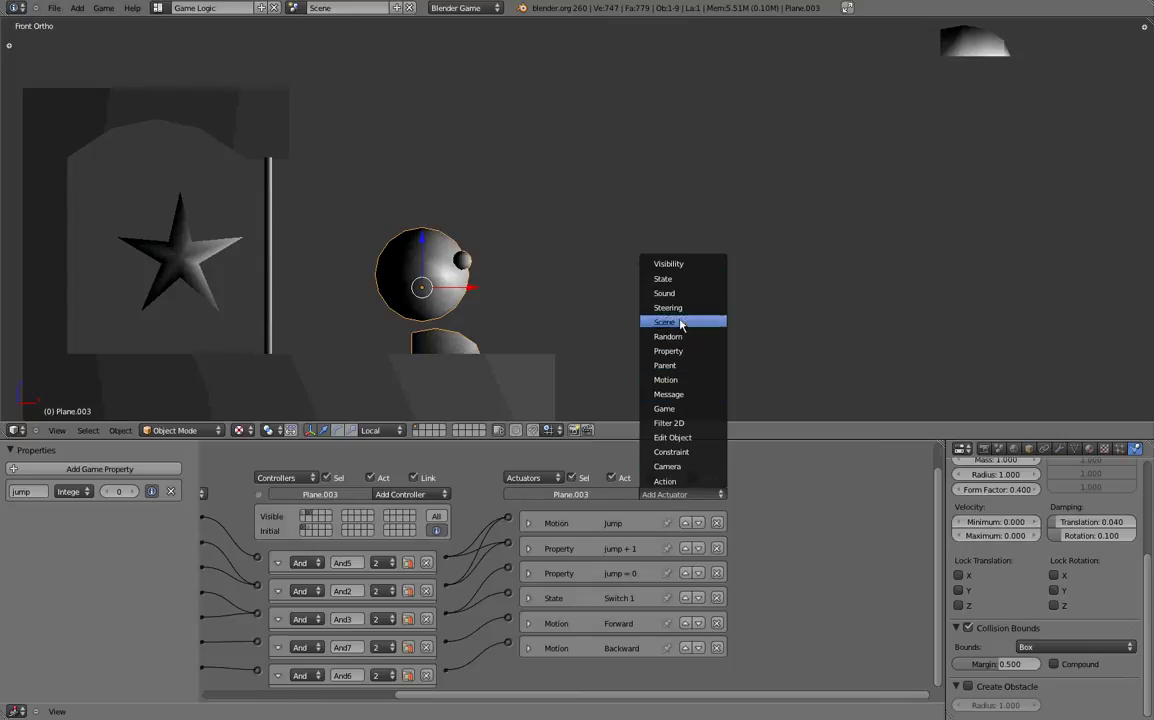
pyautogui.click(680, 380)
pyautogui.scroll(-5, 715, 515)
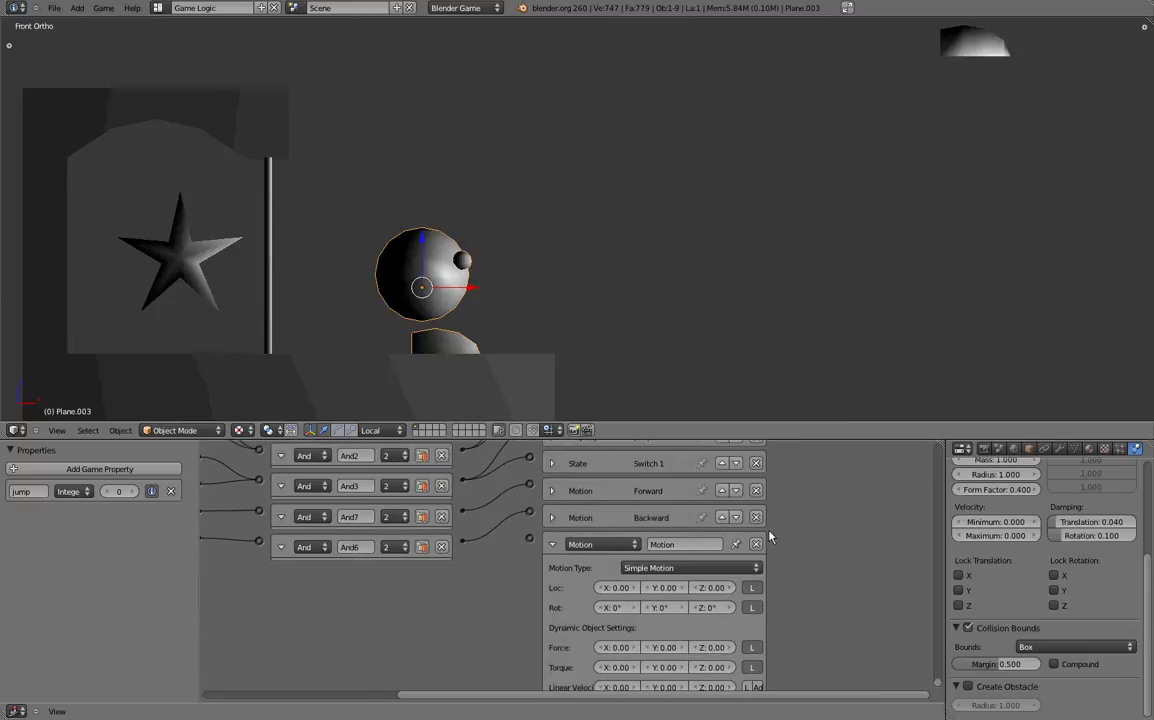
pyautogui.scroll(2, 768, 533)
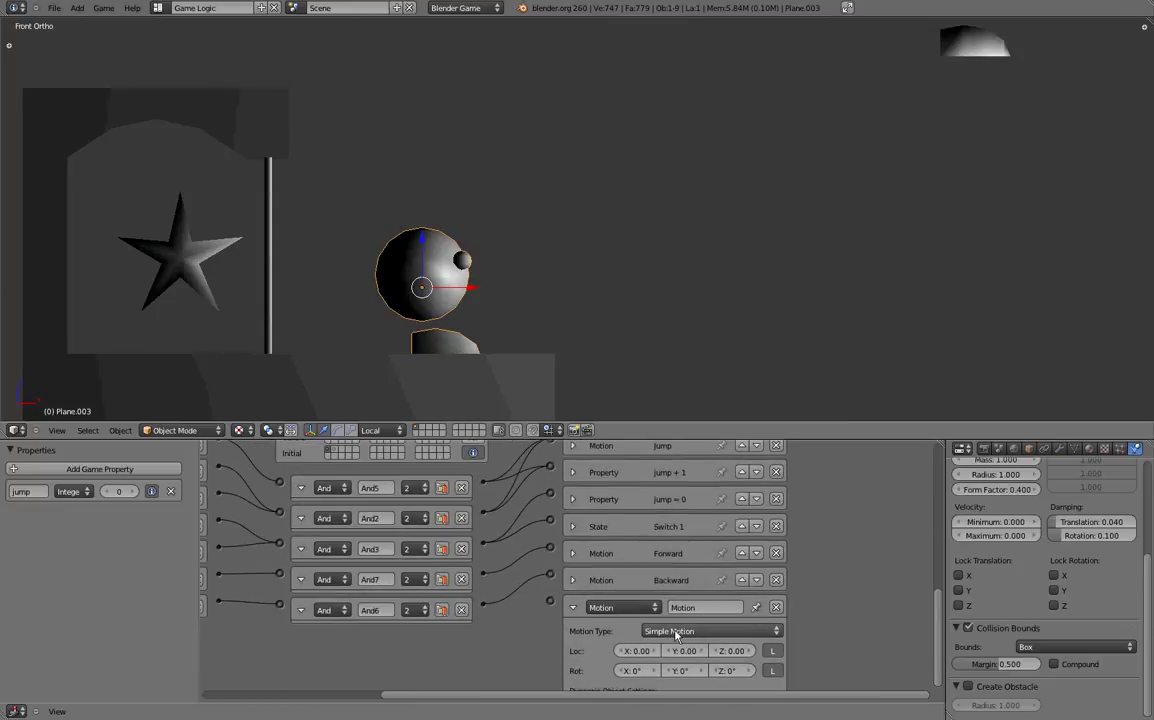
pyautogui.scroll(2, 667, 522)
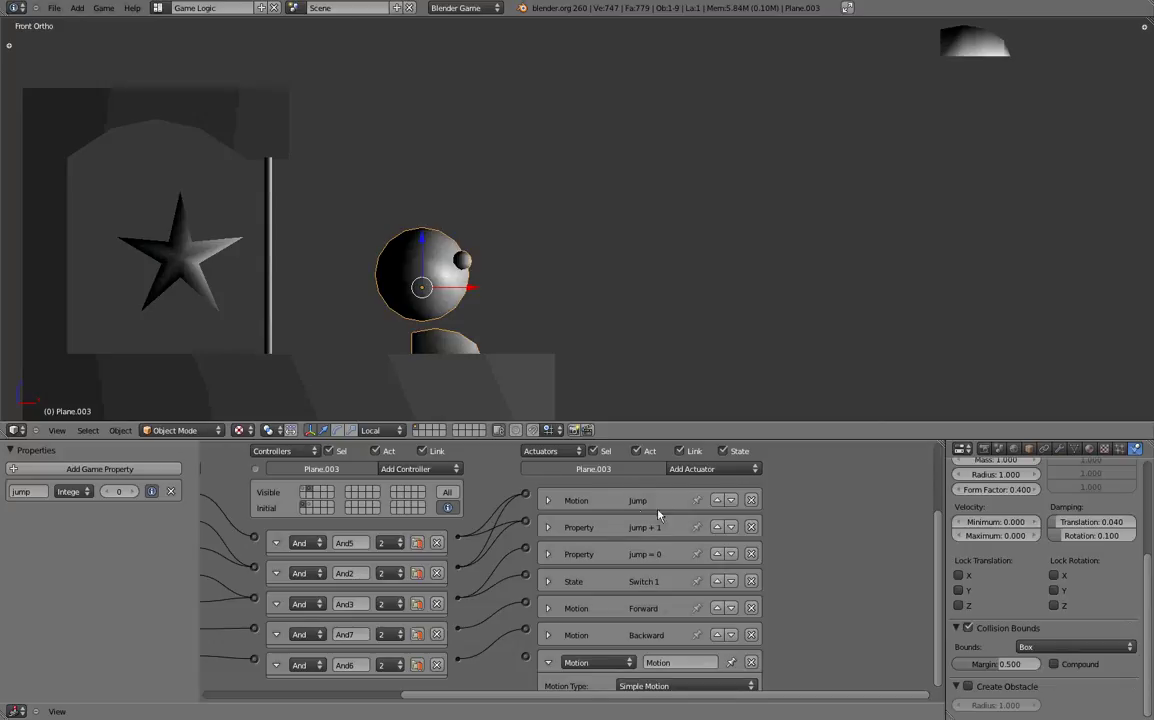
pyautogui.scroll(-4, 606, 500)
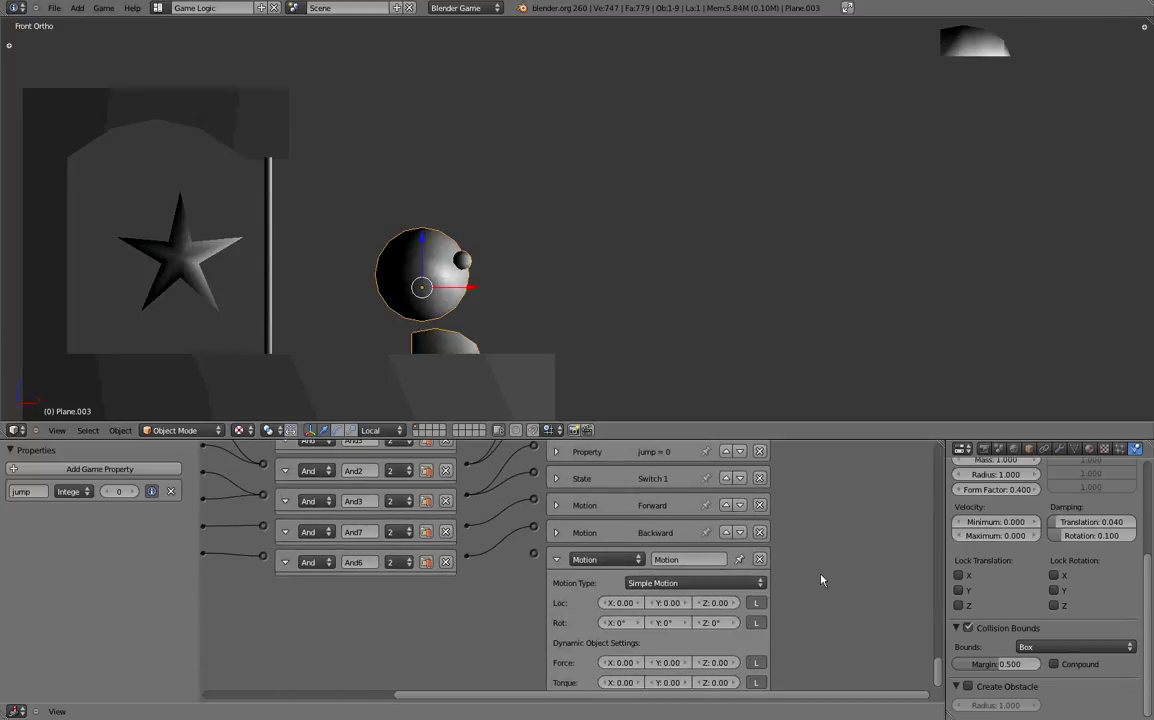
pyautogui.scroll(1, 677, 585)
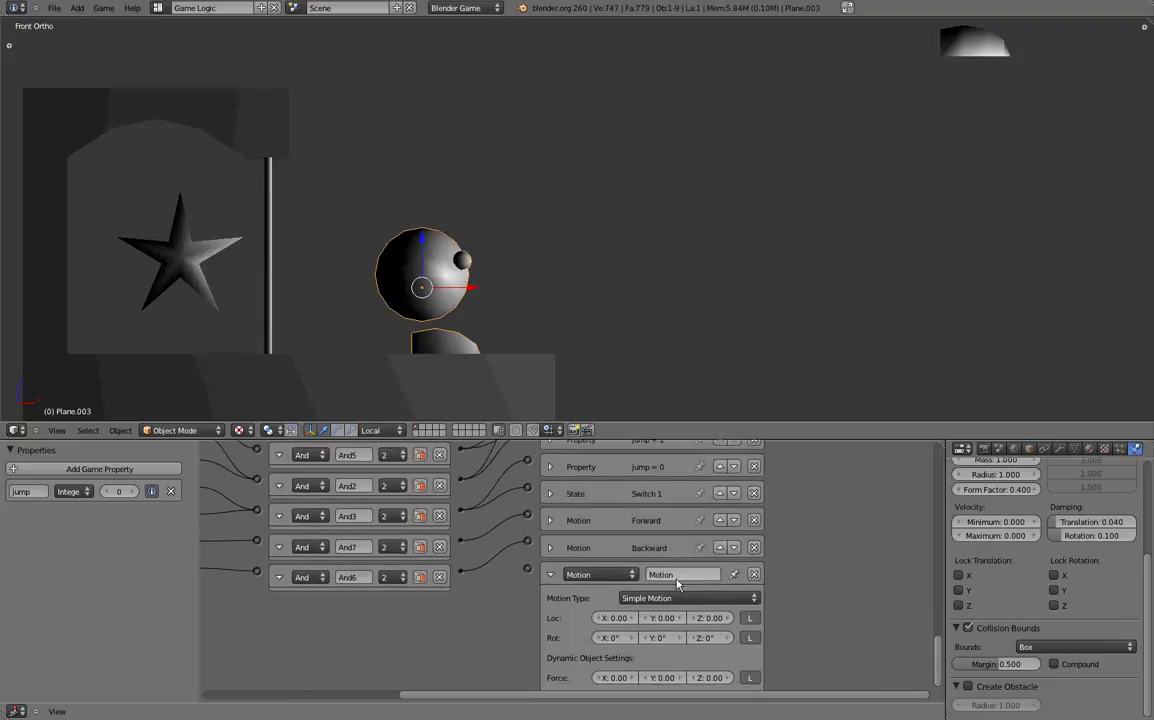
pyautogui.click(675, 576)
pyautogui.write('DoubleJump')
pyautogui.press('Return')
# Set the DoubleJump actuator's motion type to Servo Control.
pyautogui.moveTo(778, 636); pyautogui.dragTo(771, 575, button='middle')
pyautogui.scroll(1, 771, 575)
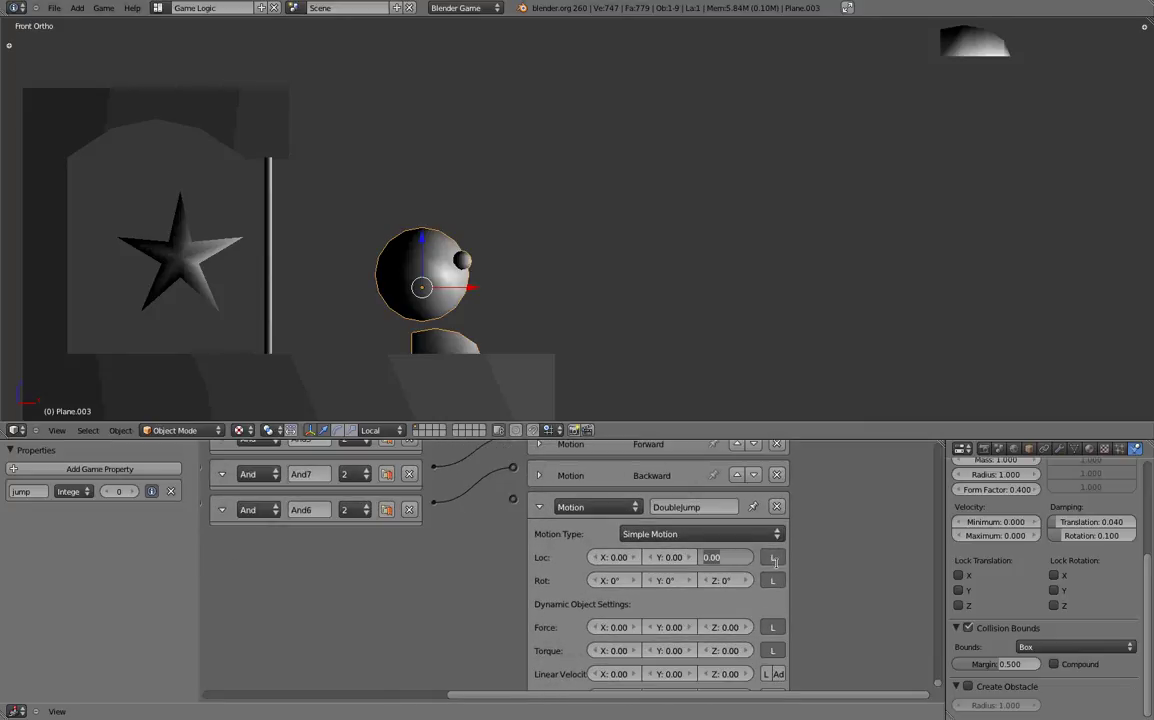
pyautogui.click(700, 533)
pyautogui.click(683, 497)
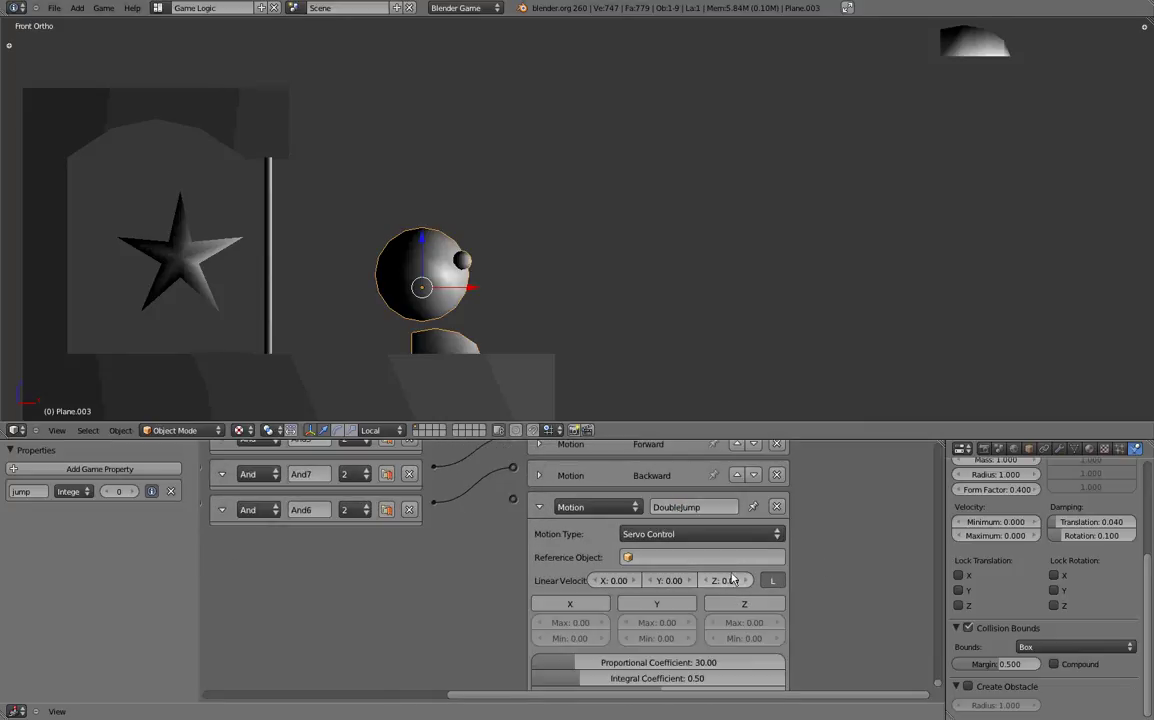
# Set DoubleJump's linear velocity Z to 5.00 and enable its X force limit.
pyautogui.click(724, 580)
pyautogui.write('5')
pyautogui.press('Return')
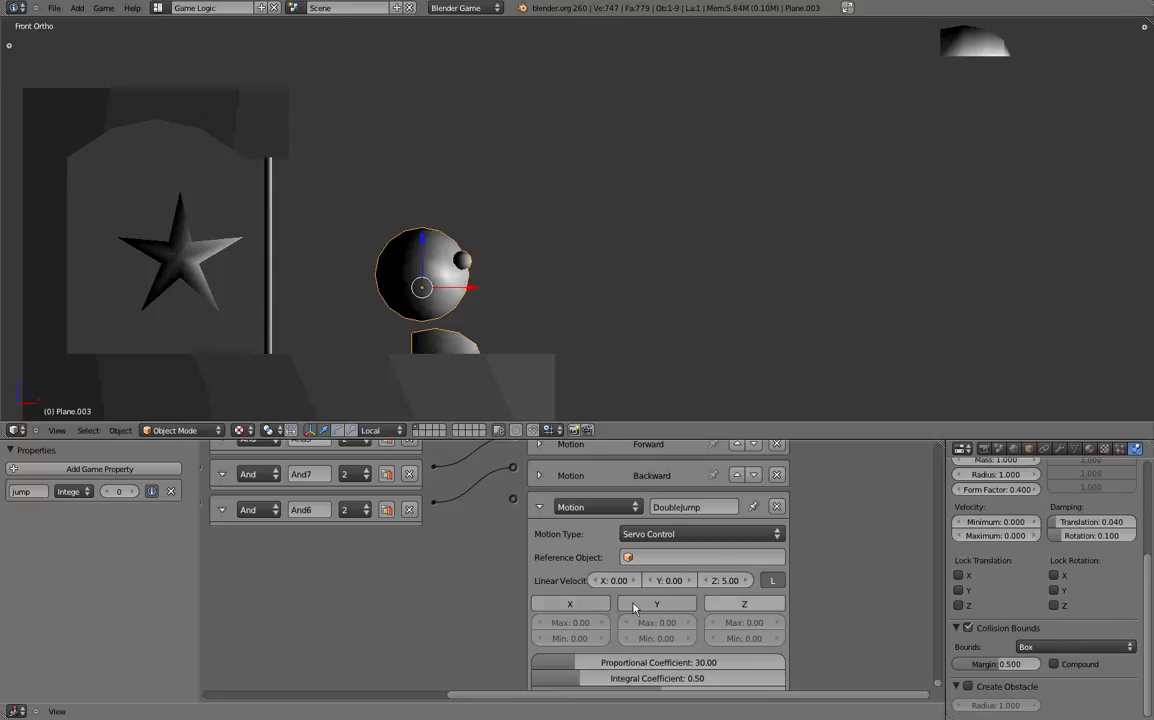
pyautogui.click(565, 604)
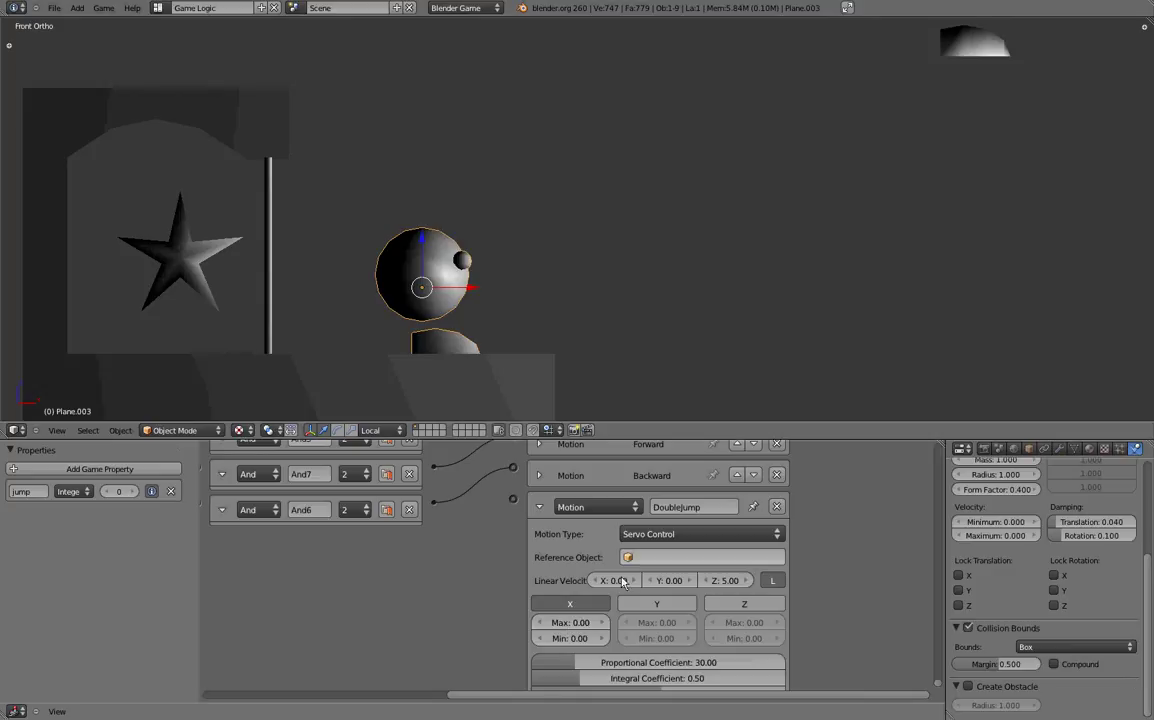
# Collapse the DoubleJump actuator and move it up the actuator list to directly below the jump + 1 property actuator.
pyautogui.moveTo(868, 553); pyautogui.dragTo(818, 563, button='middle')
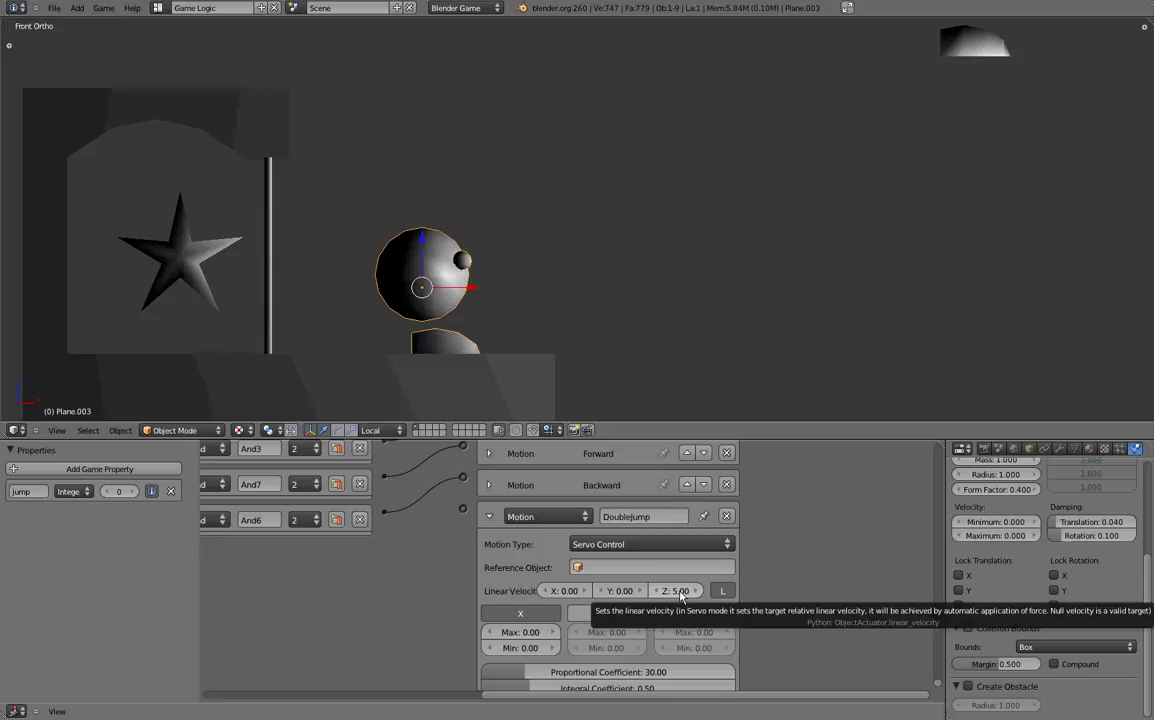
pyautogui.moveTo(428, 511); pyautogui.dragTo(462, 565, button='middle')
pyautogui.click(523, 570)
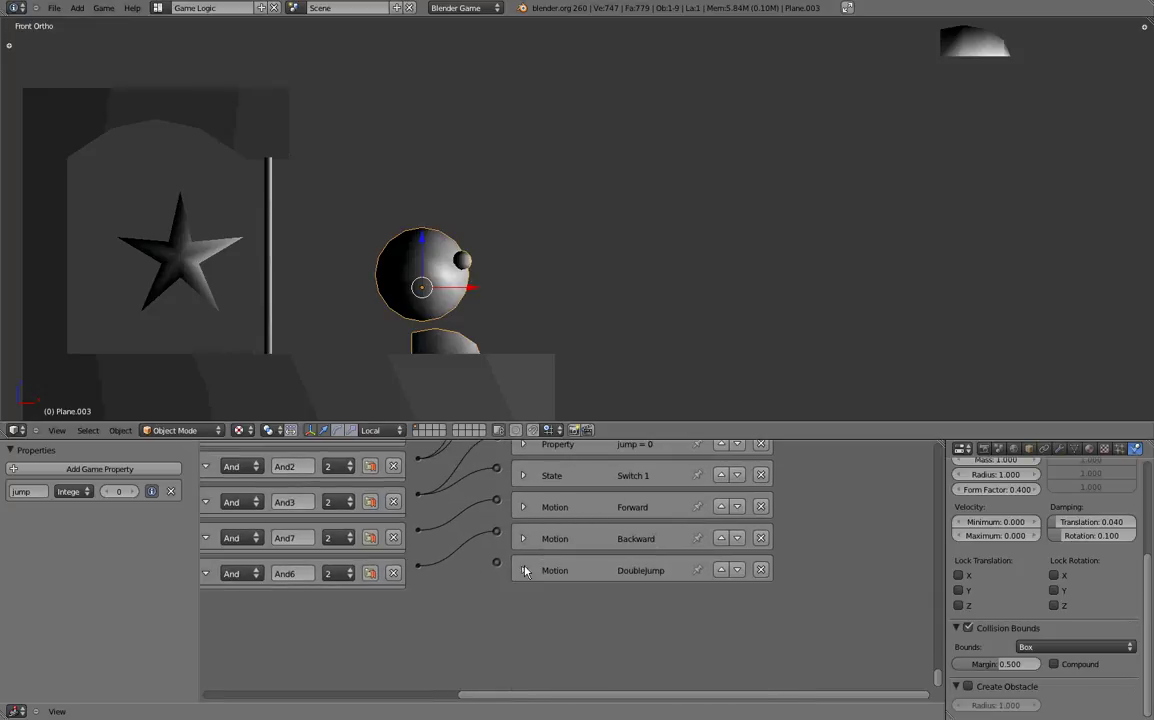
pyautogui.moveTo(686, 577); pyautogui.dragTo(680, 638, button='middle')
pyautogui.click(715, 630)
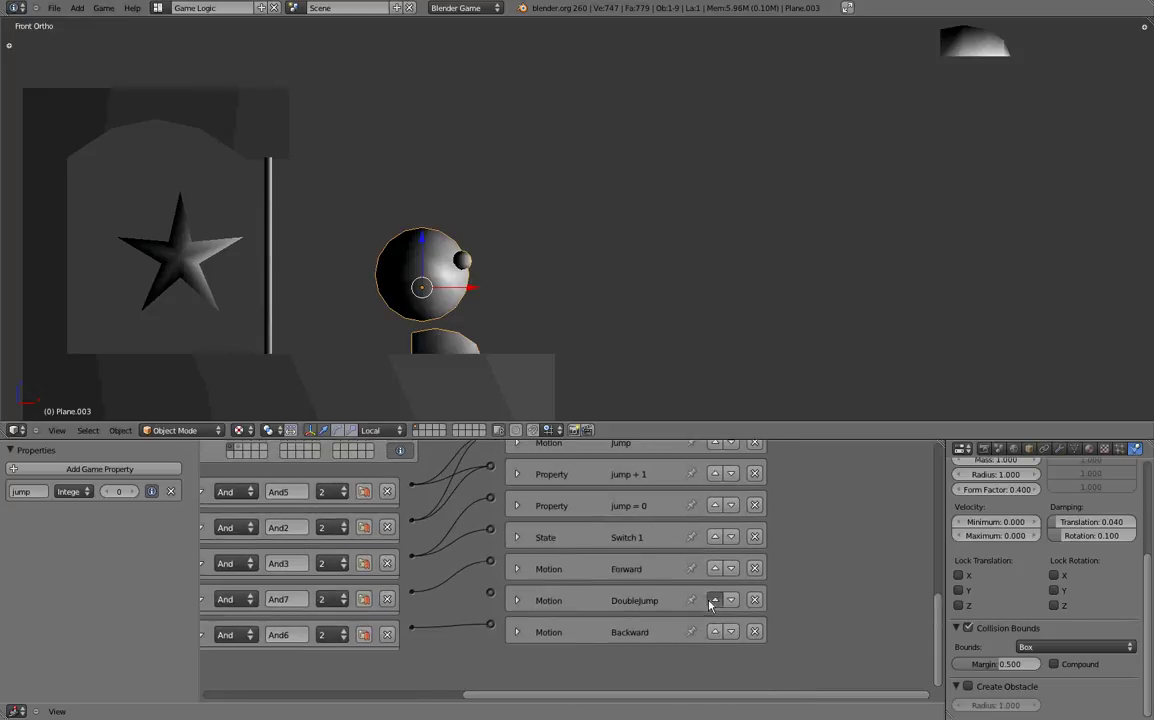
pyautogui.click(715, 600)
pyautogui.click(716, 568)
pyautogui.click(715, 537)
# Link the And2 controller to the DoubleJump actuator and cut And2's link to the Jump actuator.
pyautogui.moveTo(485, 504); pyautogui.dragTo(560, 573, button='middle')
pyautogui.moveTo(565, 567); pyautogui.dragTo(487, 589)
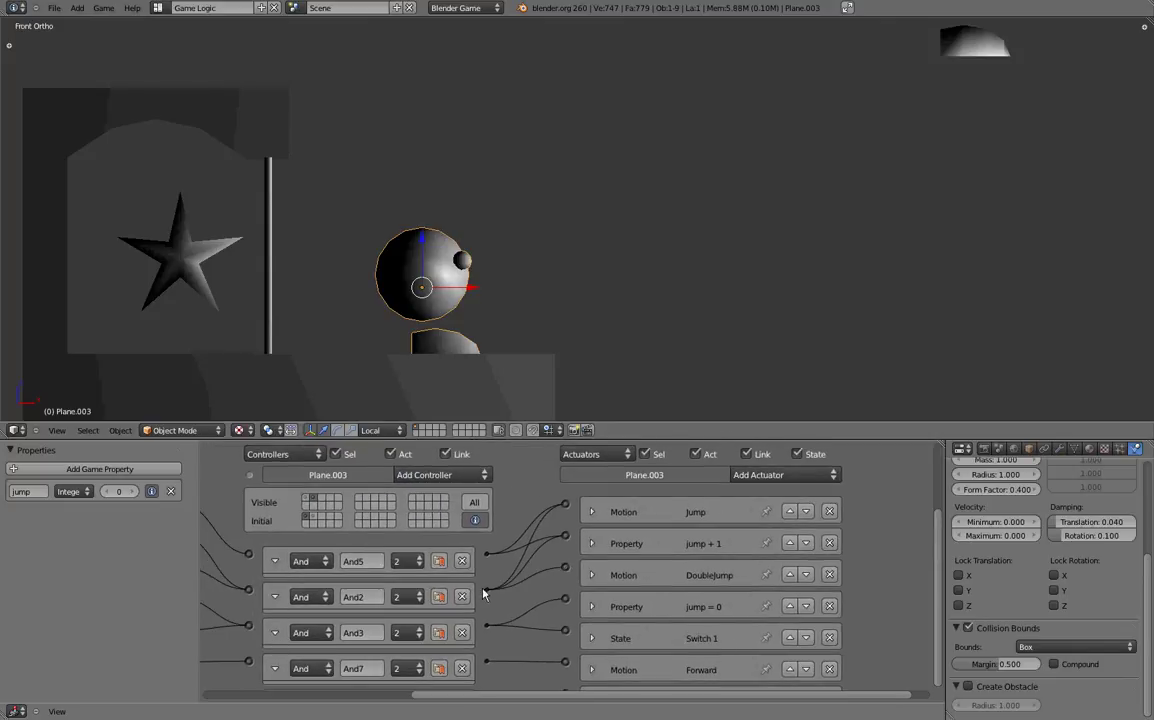
pyautogui.moveTo(369, 571); pyautogui.dragTo(638, 570, button='middle')
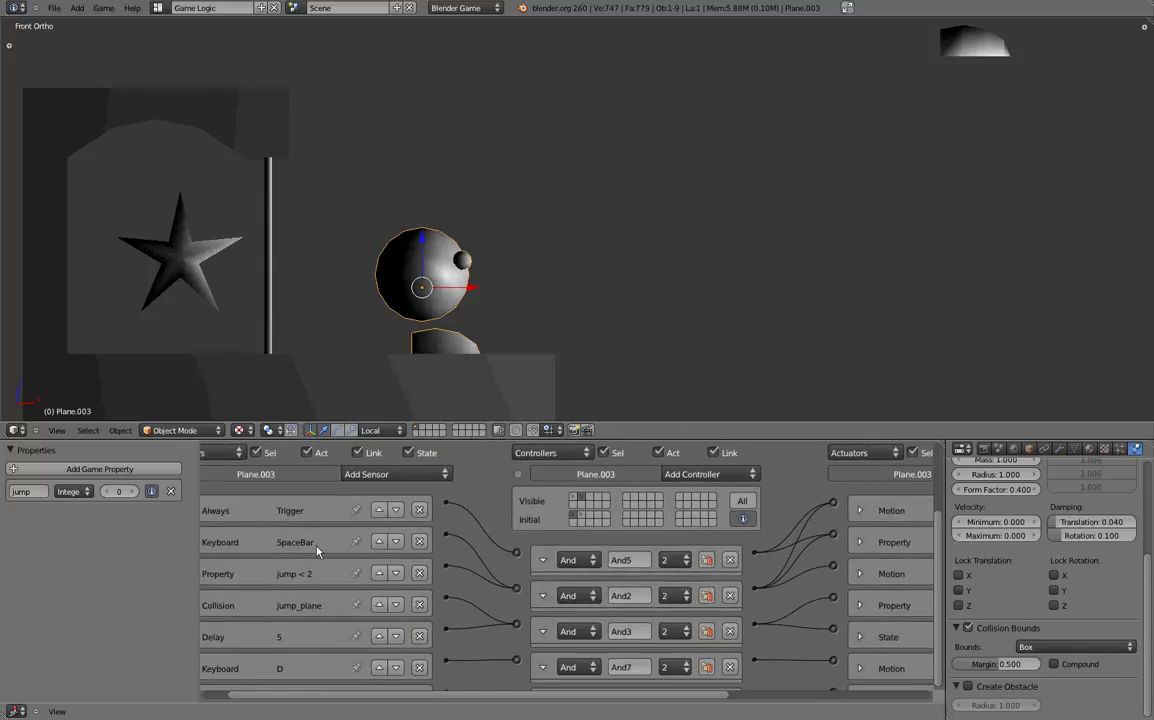
pyautogui.moveTo(659, 598); pyautogui.dragTo(414, 595, button='middle')
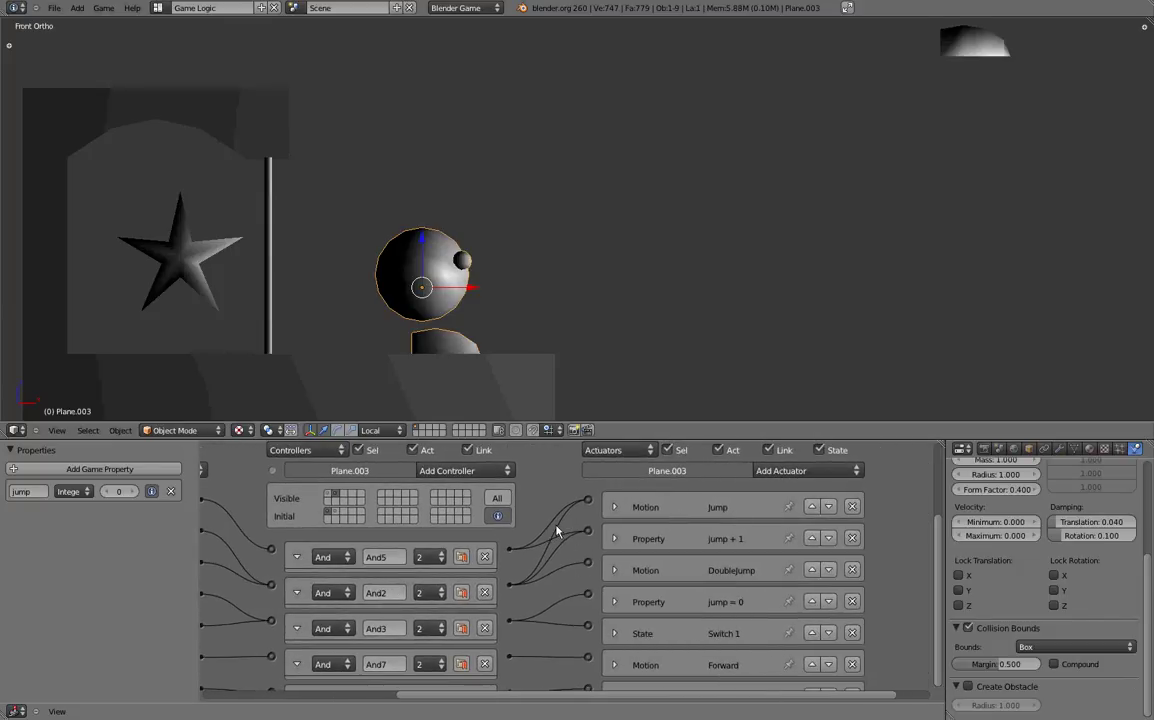
pyautogui.moveTo(556, 529)
pyautogui.keyDown('ctrl'); pyautogui.mouseDown()
pyautogui.moveTo(568, 516)
pyautogui.moveTo(572, 525)
pyautogui.mouseUp(); pyautogui.keyUp('ctrl')
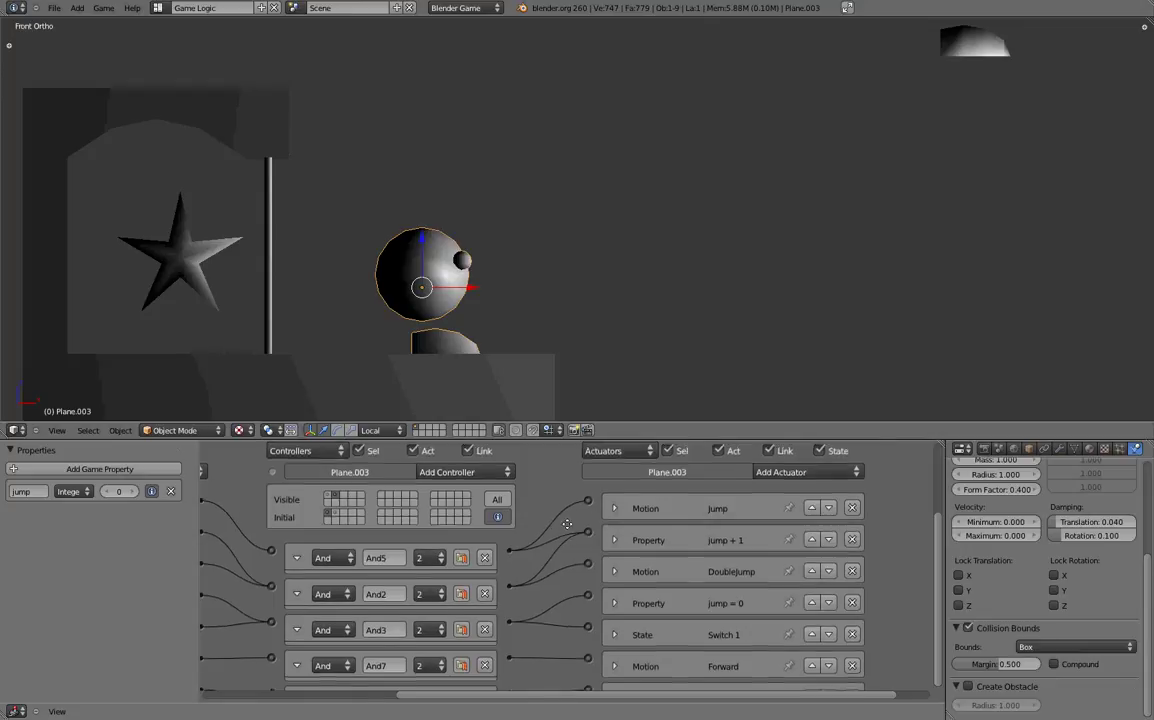
# Review the character's state 1 logic links and return to displaying the state 2 controllers.
pyautogui.scroll(-2, 548, 519)
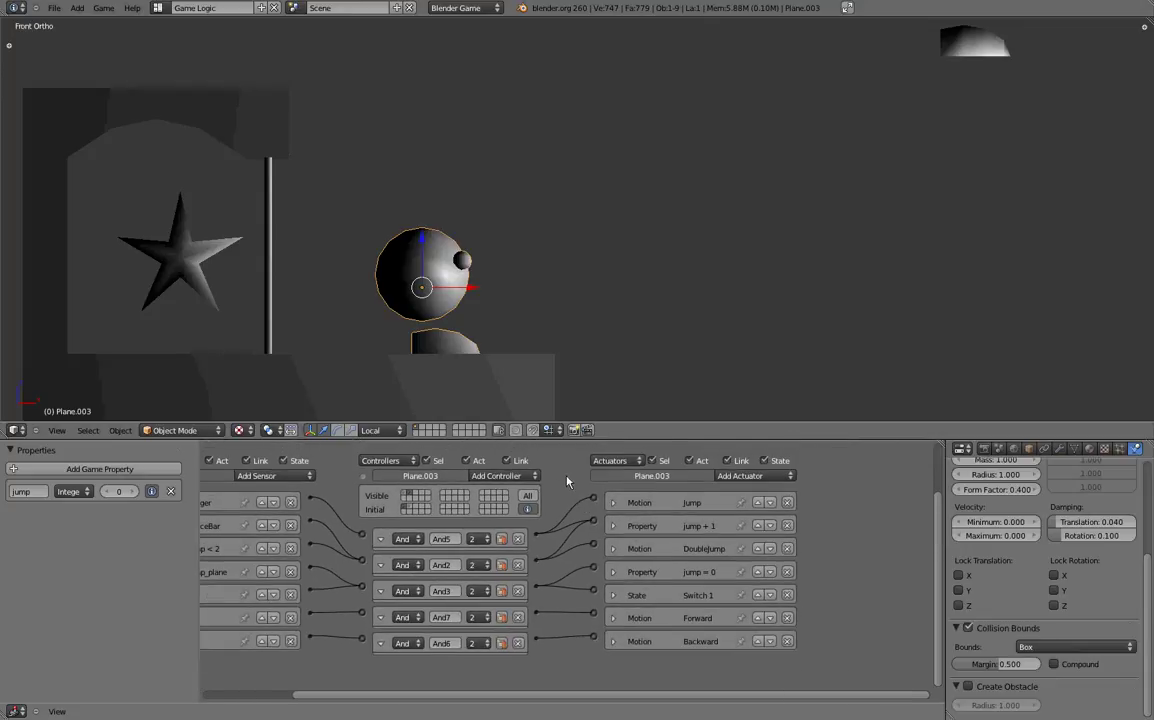
pyautogui.scroll(2, 579, 534)
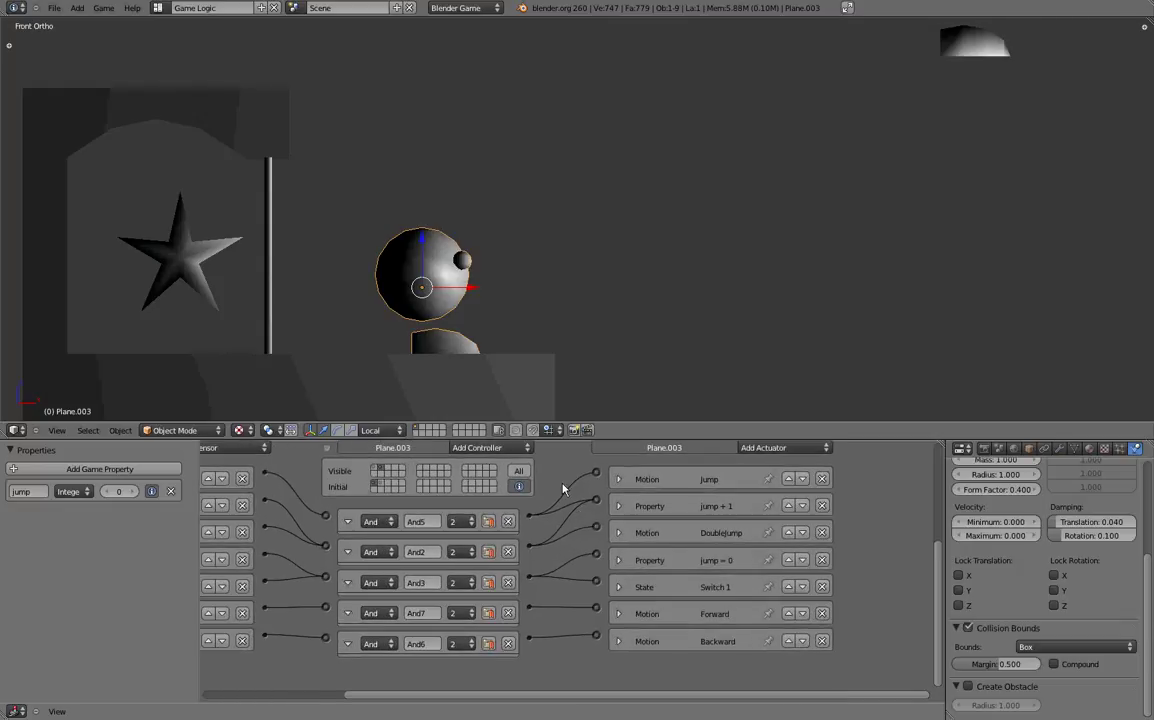
pyautogui.keyDown('ctrl'); pyautogui.moveTo(567, 471); pyautogui.dragTo(562, 663); pyautogui.keyUp('ctrl')
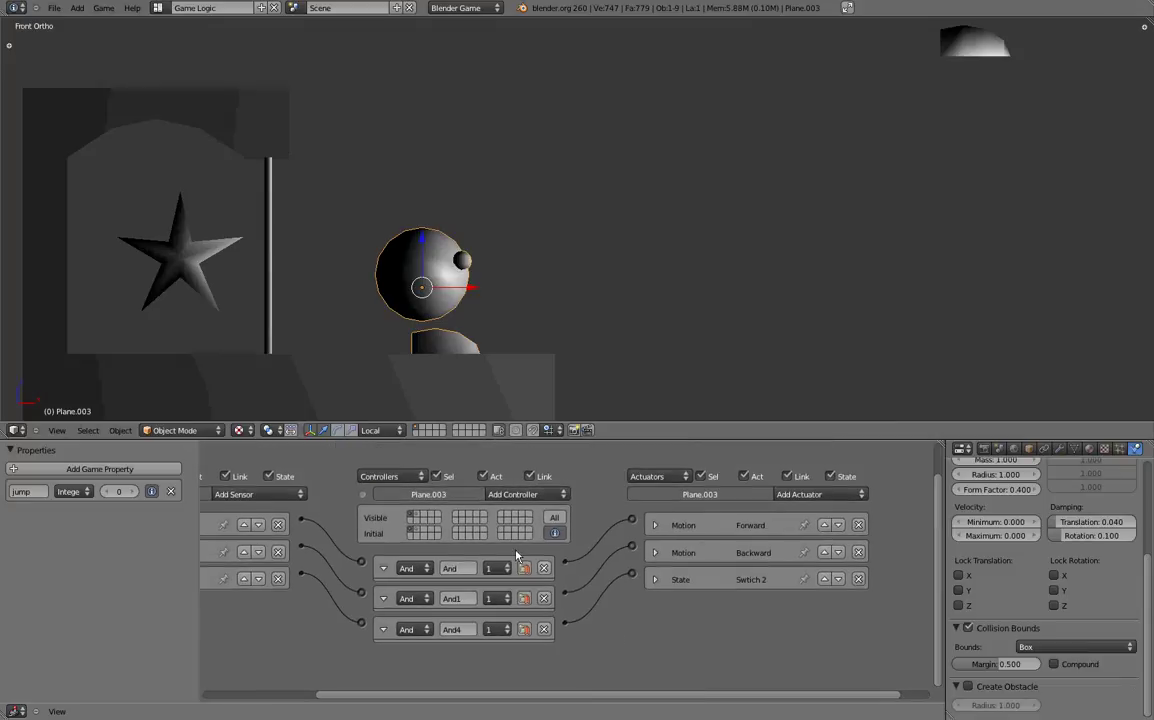
pyautogui.click(416, 514)
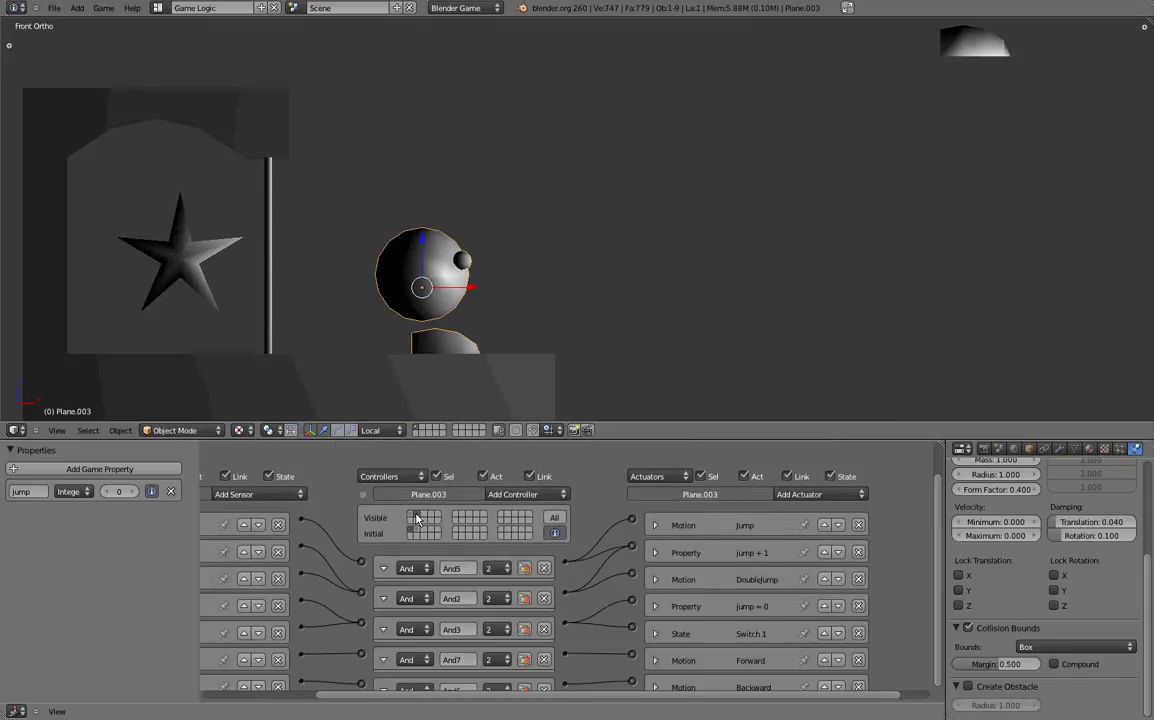
pyautogui.moveTo(351, 541); pyautogui.dragTo(396, 535, button='middle')
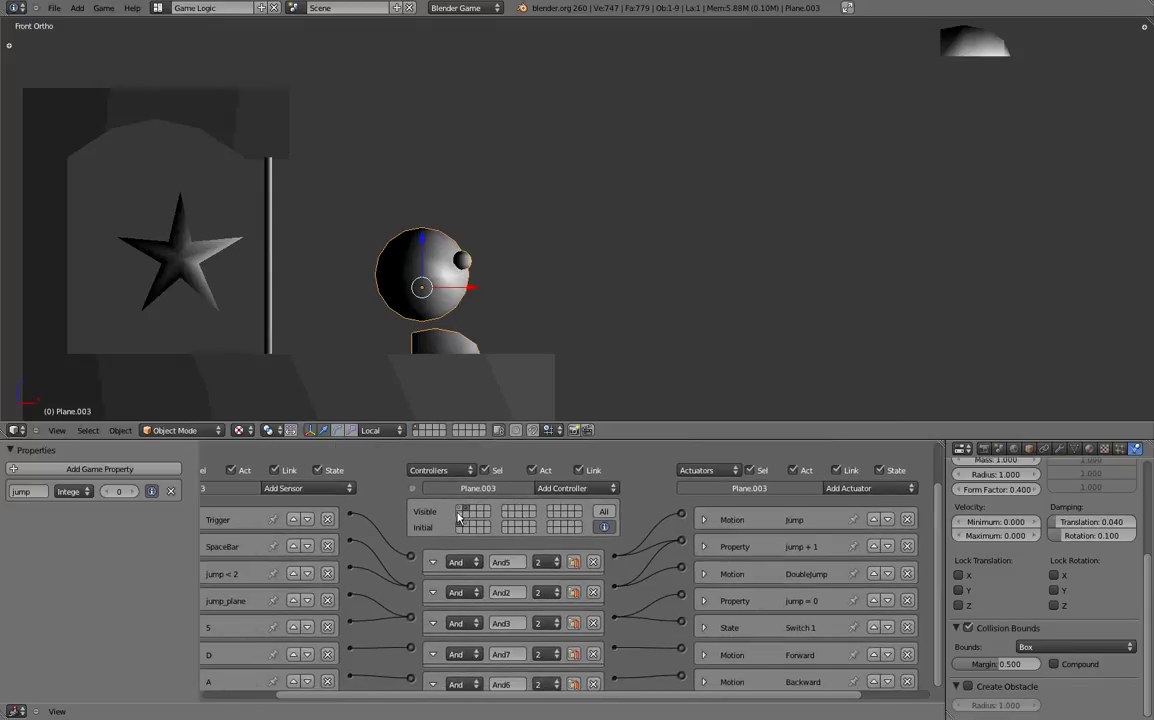
pyautogui.moveTo(623, 584)
pyautogui.mouseDown(button='middle')
pyautogui.moveTo(580, 540)
pyautogui.moveTo(560, 565)
pyautogui.moveTo(598, 543)
pyautogui.moveTo(690, 543)
pyautogui.moveTo(637, 576)
pyautogui.mouseUp(button='middle')
pyautogui.scroll(2, 599, 543)
# Run the game in front view, test moving and double jumping with the character, and stop the game.
pyautogui.moveTo(525, 314); pyautogui.dragTo(428, 257, button='middle')
pyautogui.press('KP_1')
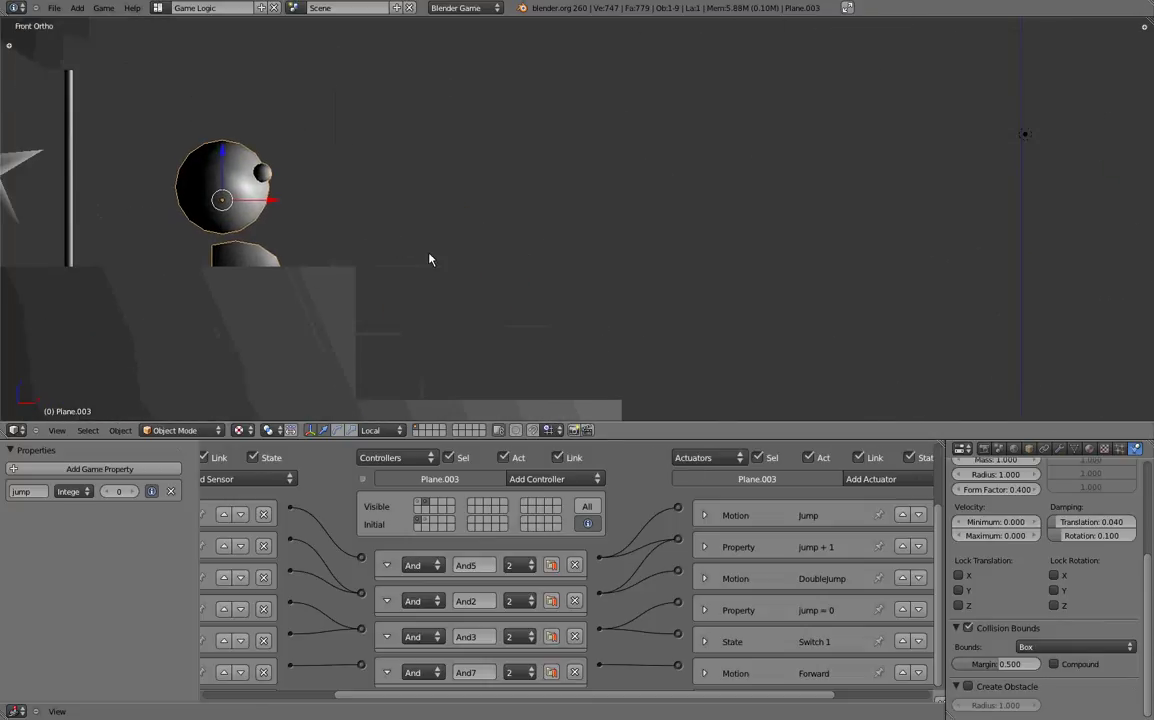
pyautogui.scroll(-3, 474, 222)
pyautogui.press('p')
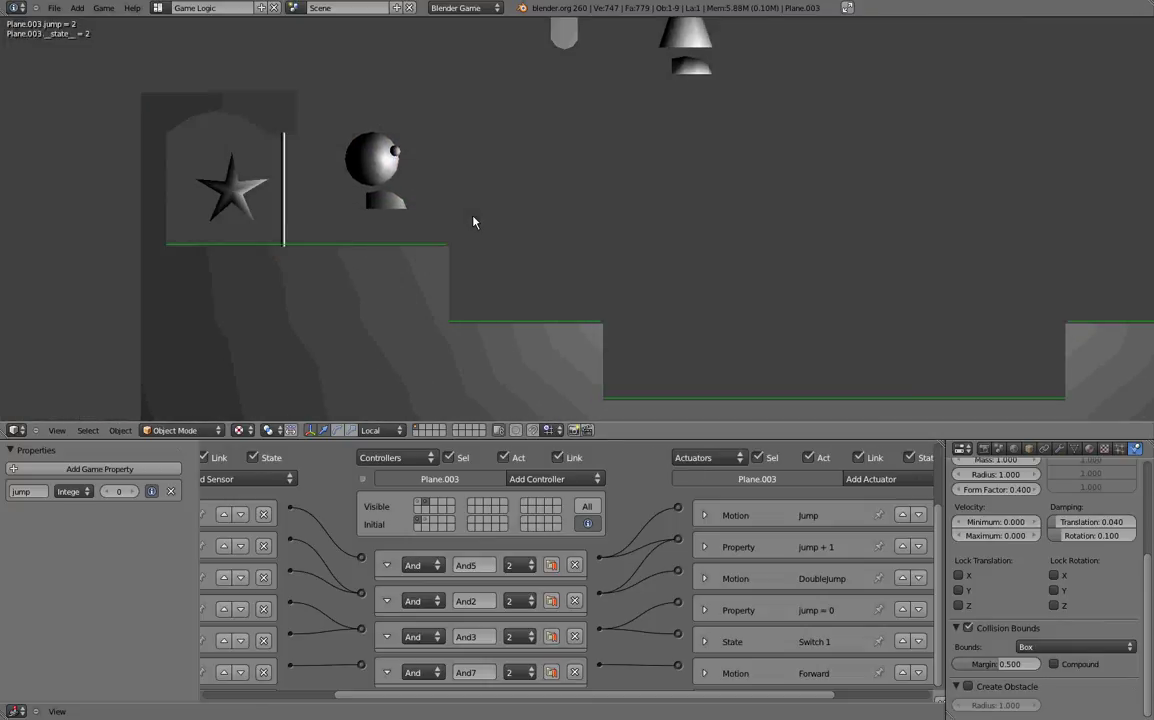
pyautogui.press('Right')
pyautogui.press('space')
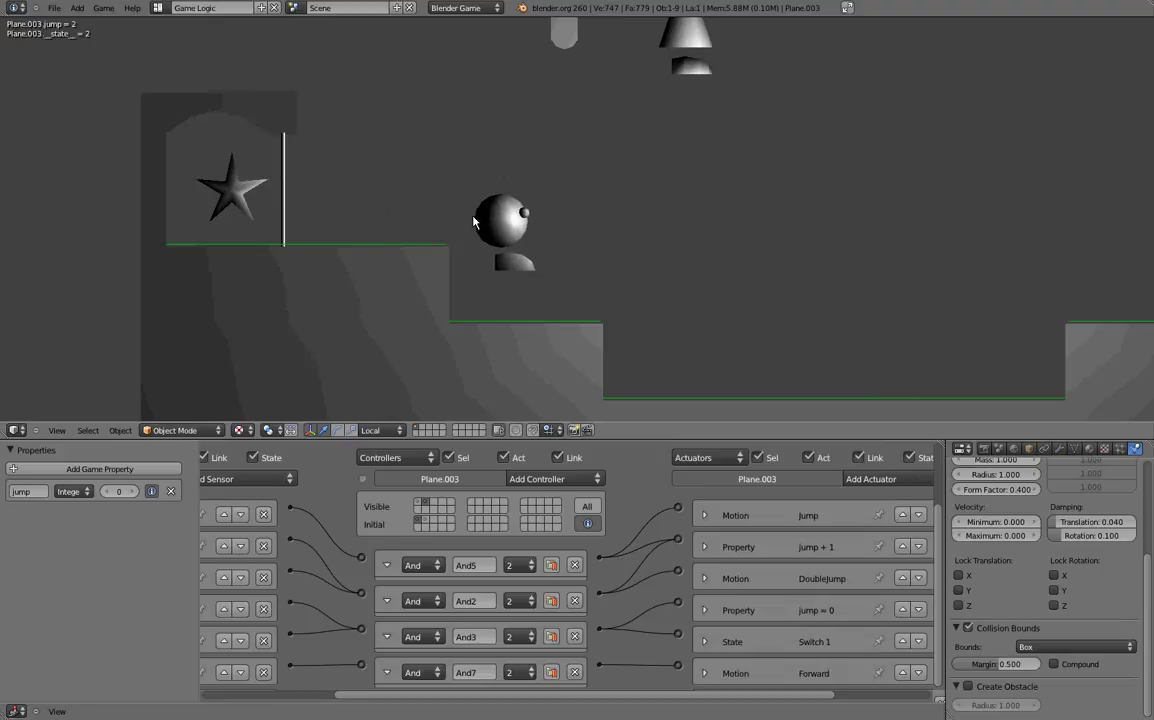
pyautogui.press('Left')
pyautogui.press('space')
pyautogui.press('Right')
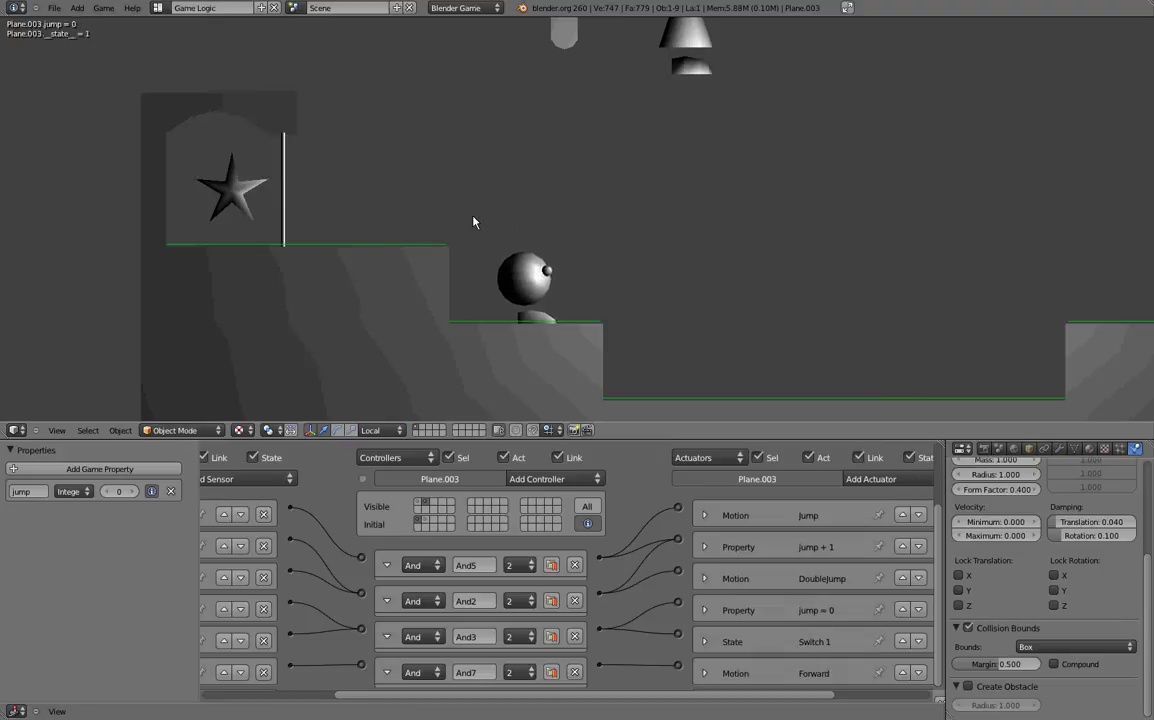
pyautogui.press('Escape')
# Expand the DoubleJump actuator and set its Integral Coefficient to 1.00.
pyautogui.keyDown('ctrl'); pyautogui.hscroll(3, 560, 520); pyautogui.keyUp('ctrl')
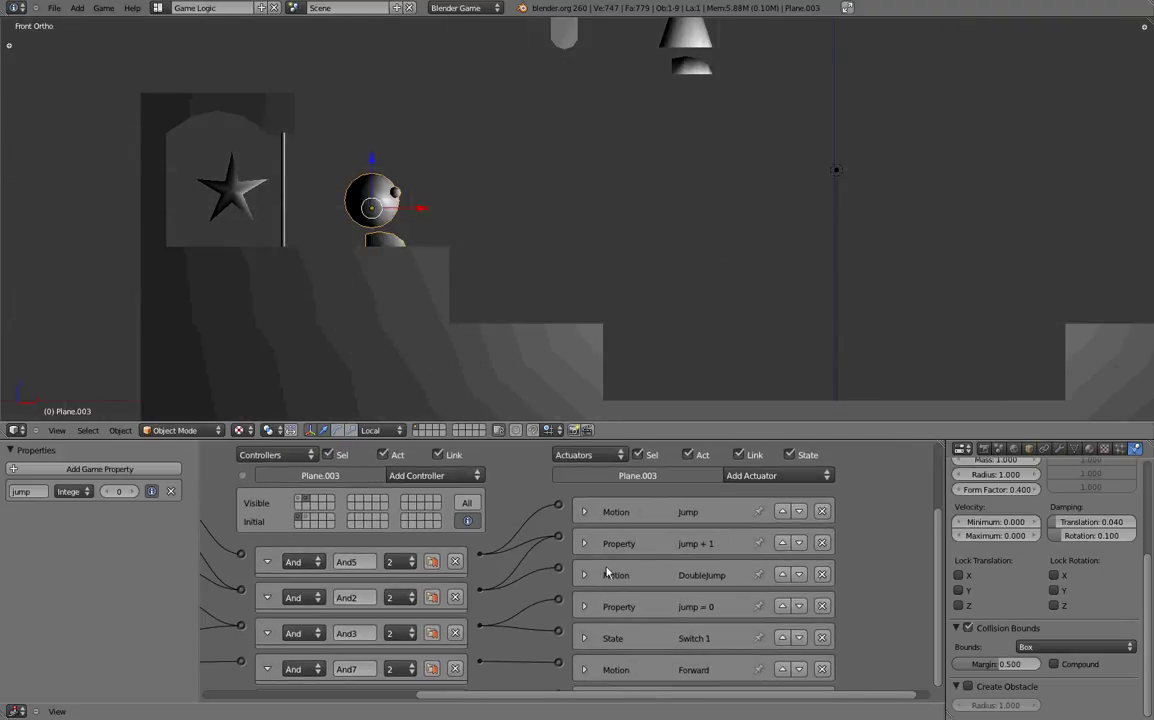
pyautogui.click(585, 576)
pyautogui.moveTo(720, 646); pyautogui.dragTo(676, 597, button='middle')
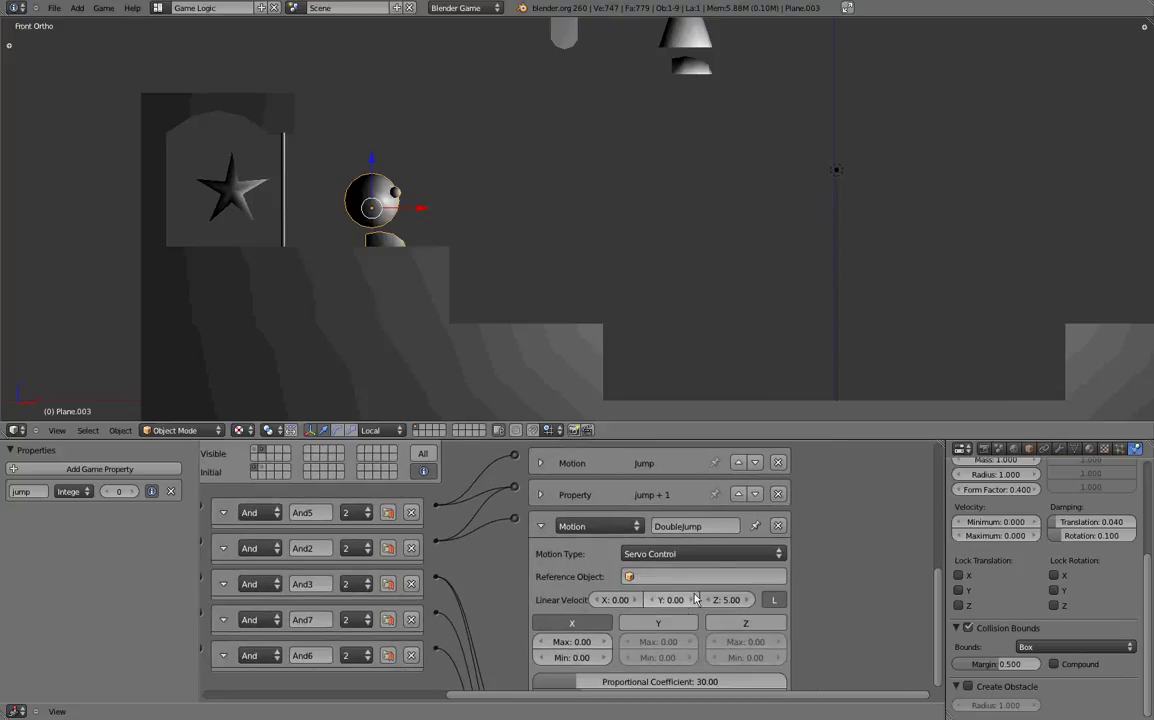
pyautogui.moveTo(815, 631); pyautogui.dragTo(812, 590, button='middle')
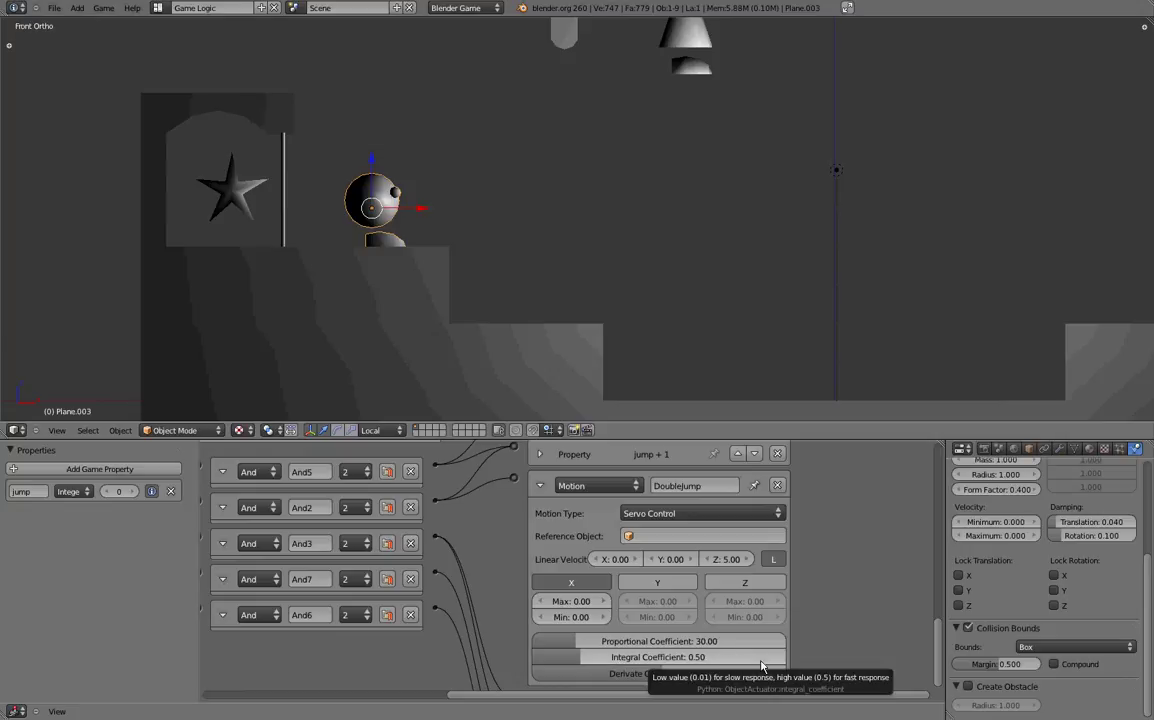
pyautogui.moveTo(726, 661); pyautogui.dragTo(855, 562, button='middle')
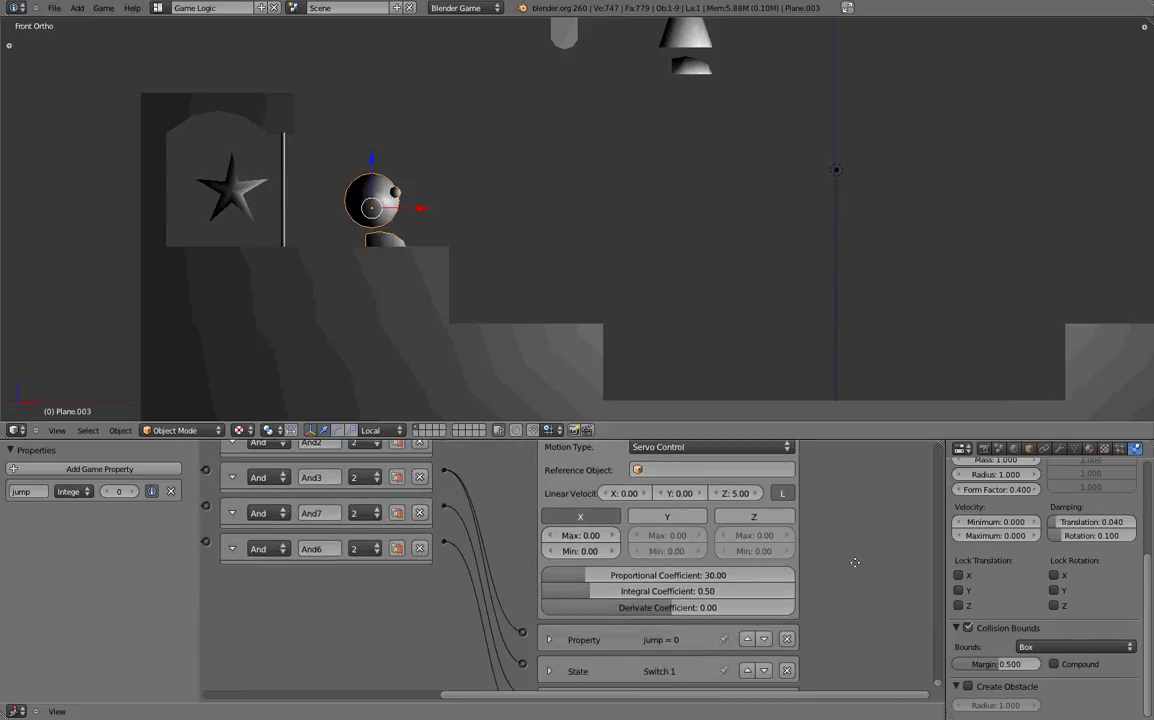
pyautogui.click(557, 598)
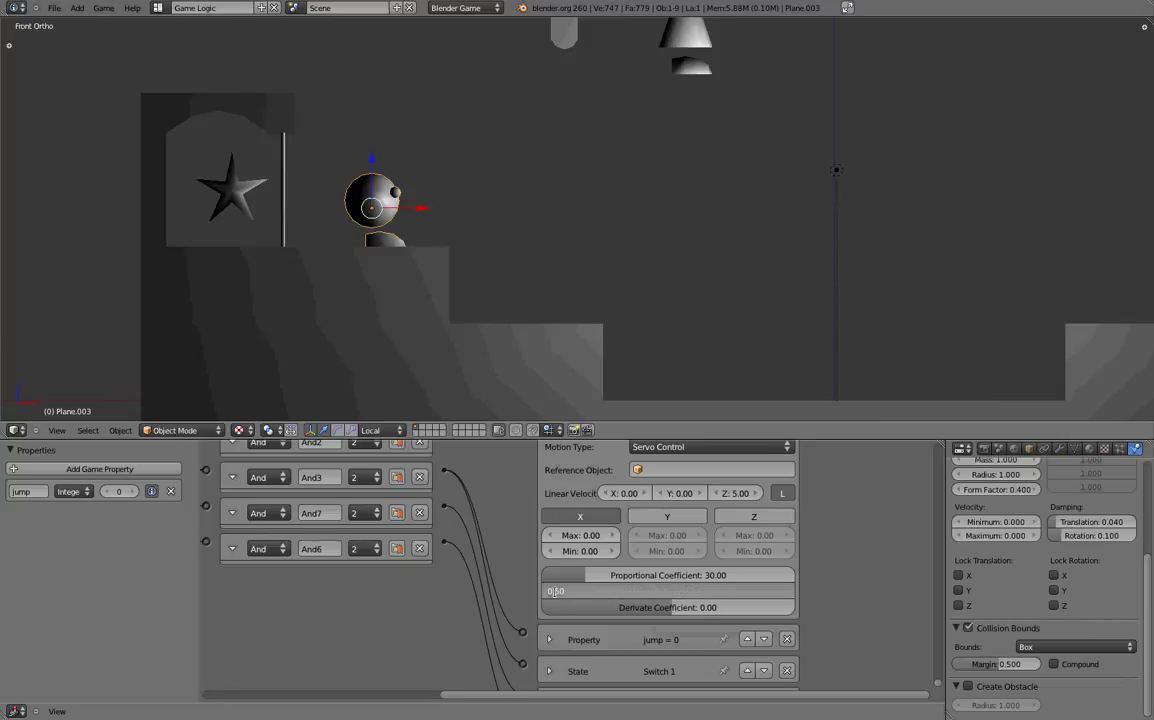
pyautogui.write('1')
pyautogui.press('Return')
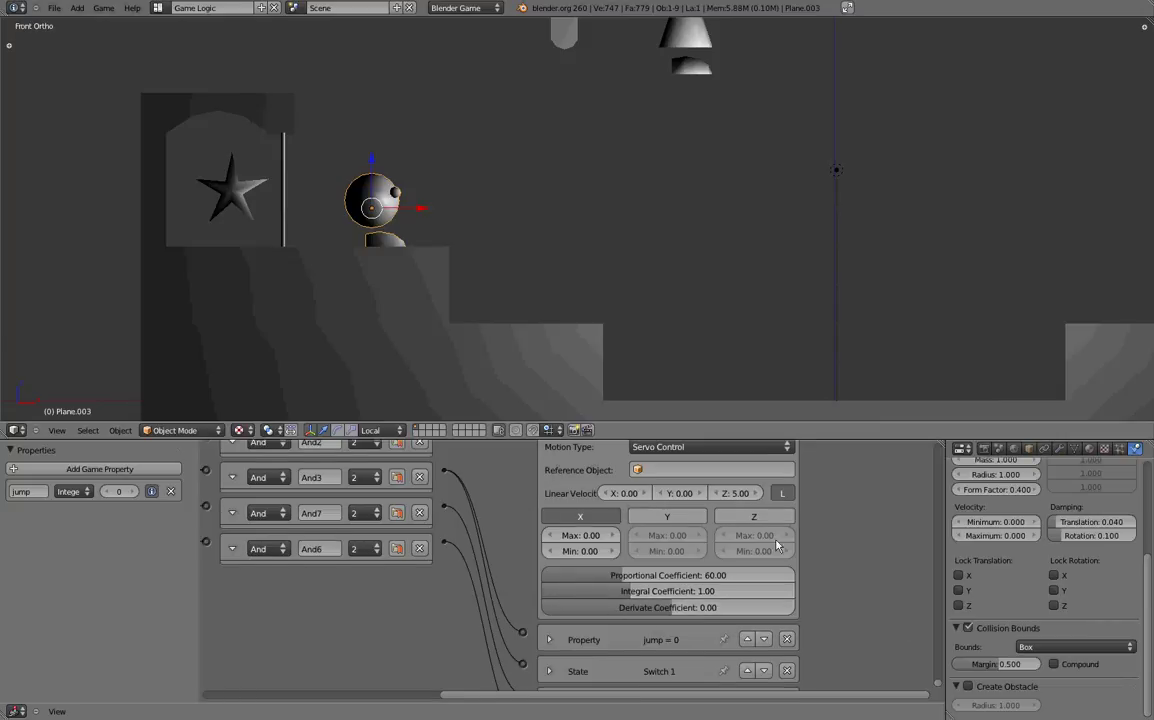
# Try a Proportional Coefficient of 77.34 on DoubleJump, and re-enter 1 as its Integral Coefficient.
pyautogui.scroll(2, 700, 590)
pyautogui.scroll(1, 834, 587)
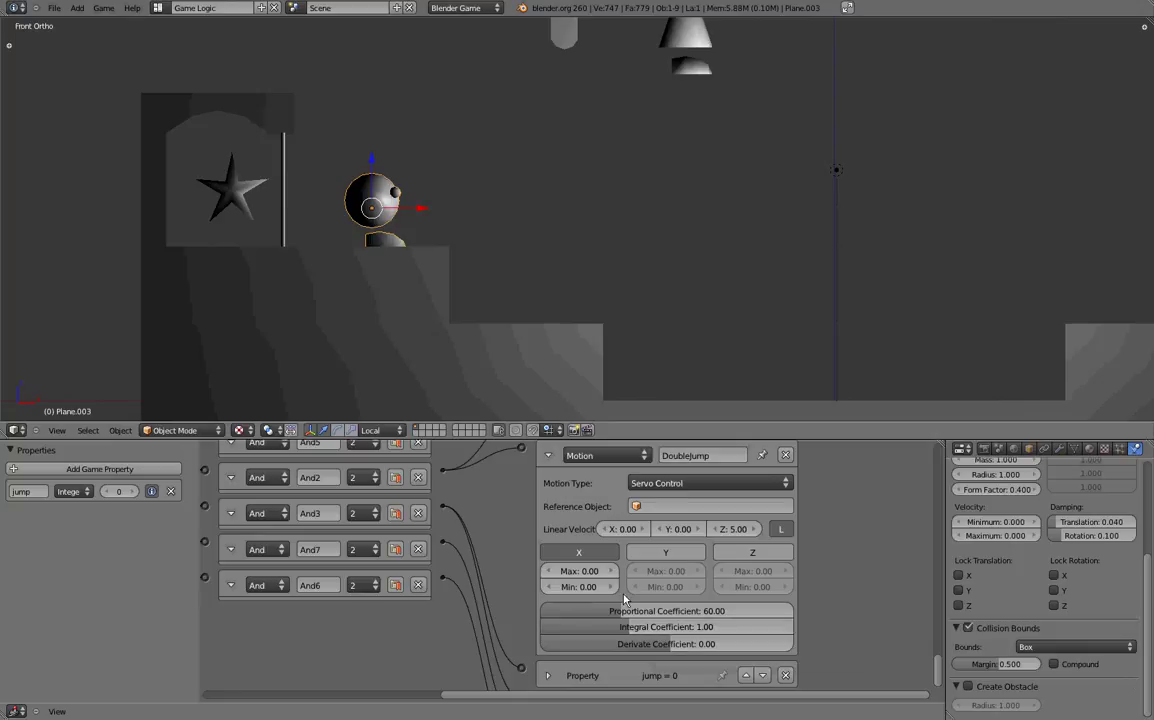
pyautogui.moveTo(638, 628); pyautogui.dragTo(683, 620)
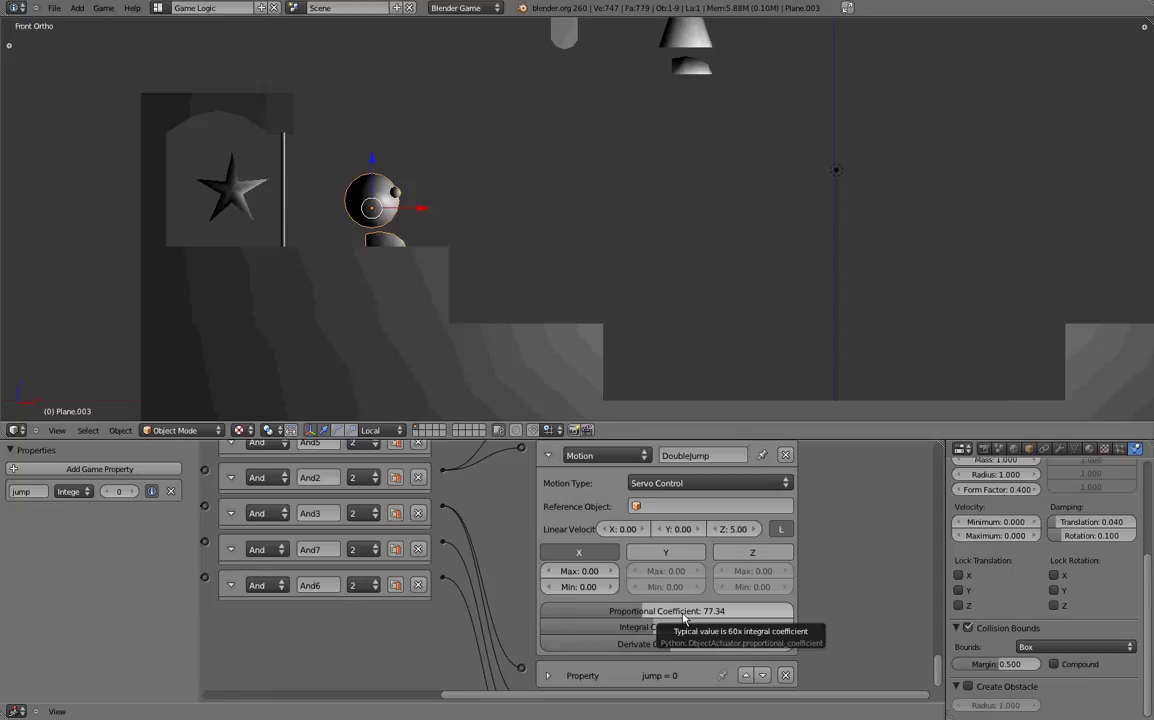
pyautogui.click(661, 625)
pyautogui.write('1')
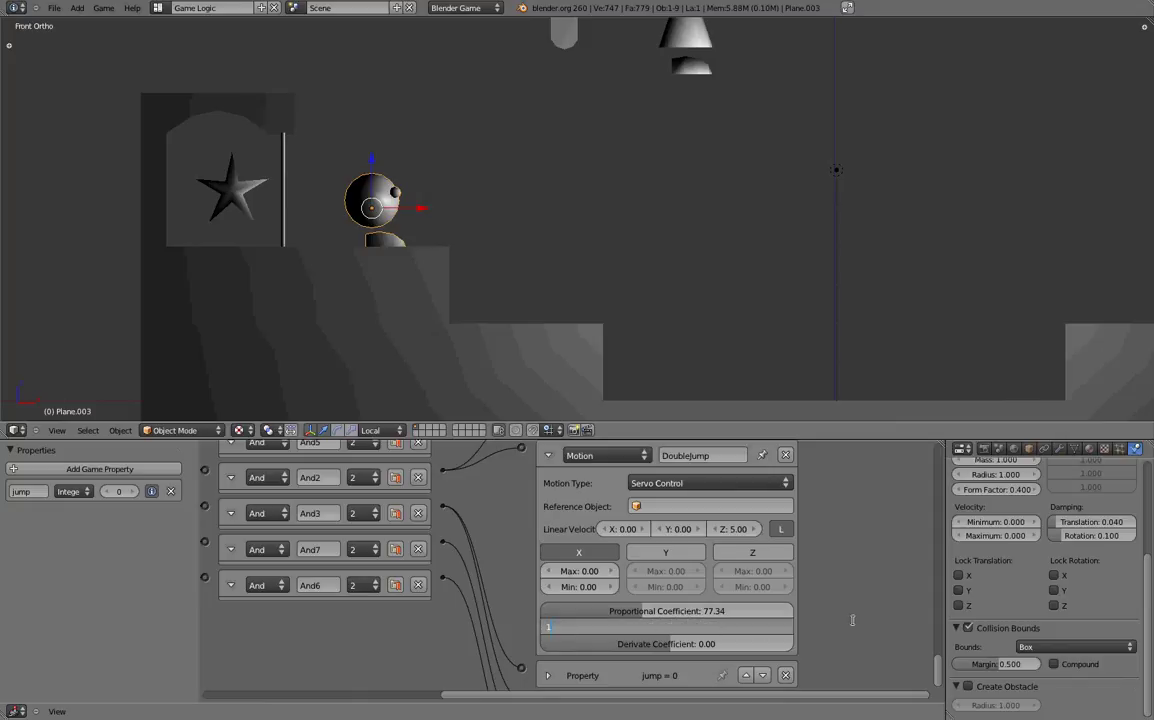
pyautogui.press('Return')
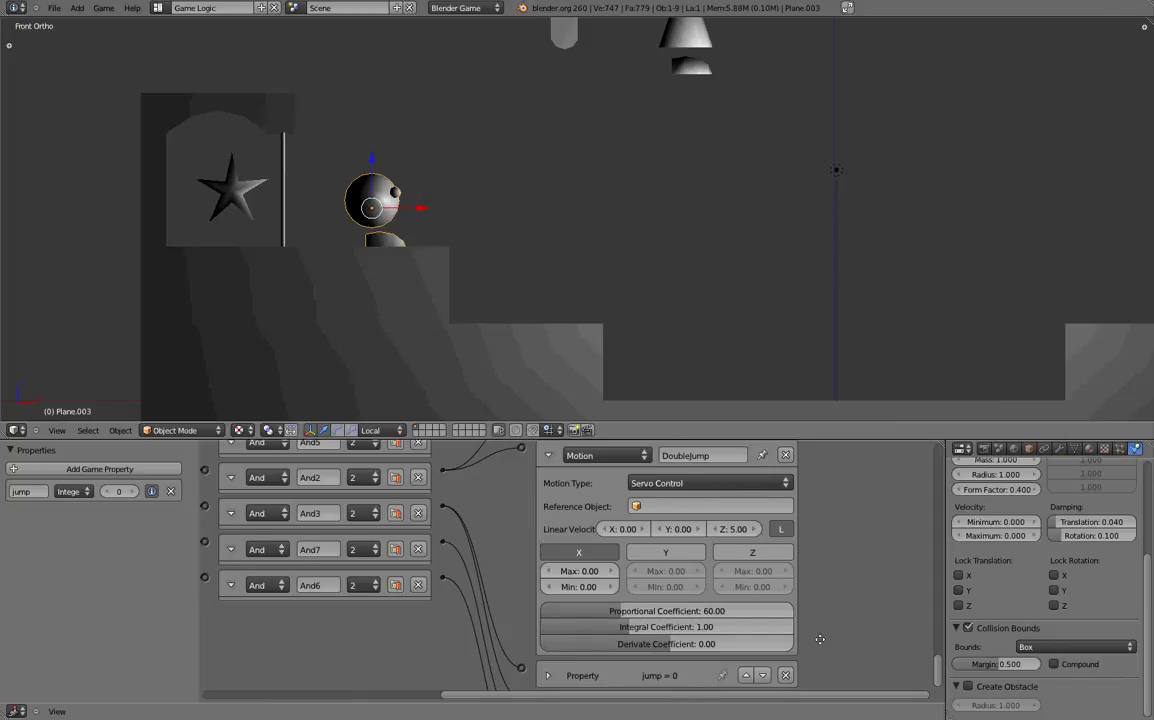
# Run the game, test single and double jumps while moving the character left and right, and stop the game.
pyautogui.scroll(-2, 840, 600)
pyautogui.scroll(1, 830, 587)
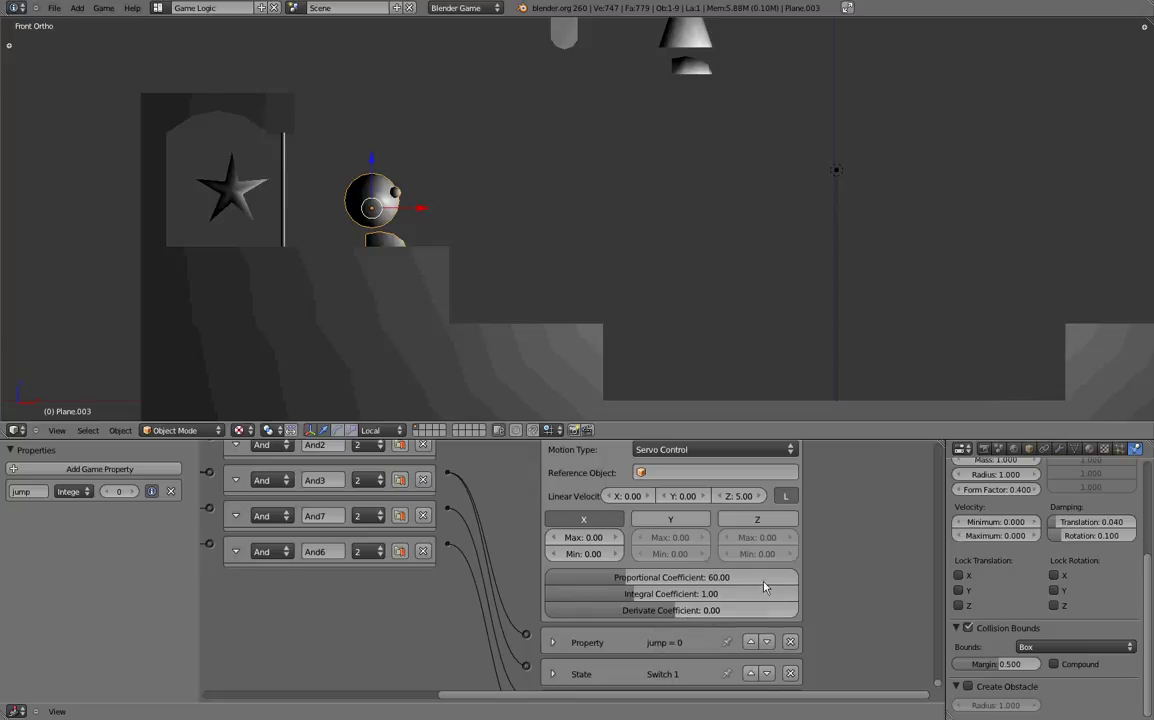
pyautogui.moveTo(864, 511); pyautogui.dragTo(868, 546, button='middle')
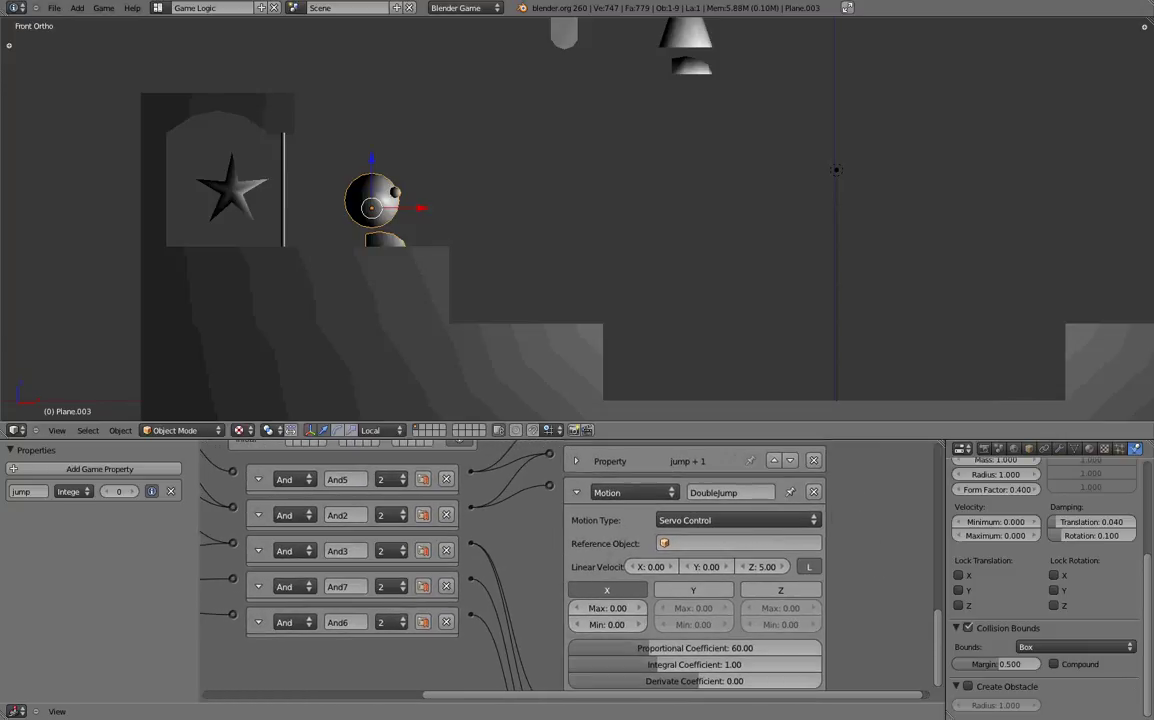
pyautogui.press('p')
pyautogui.press('space')
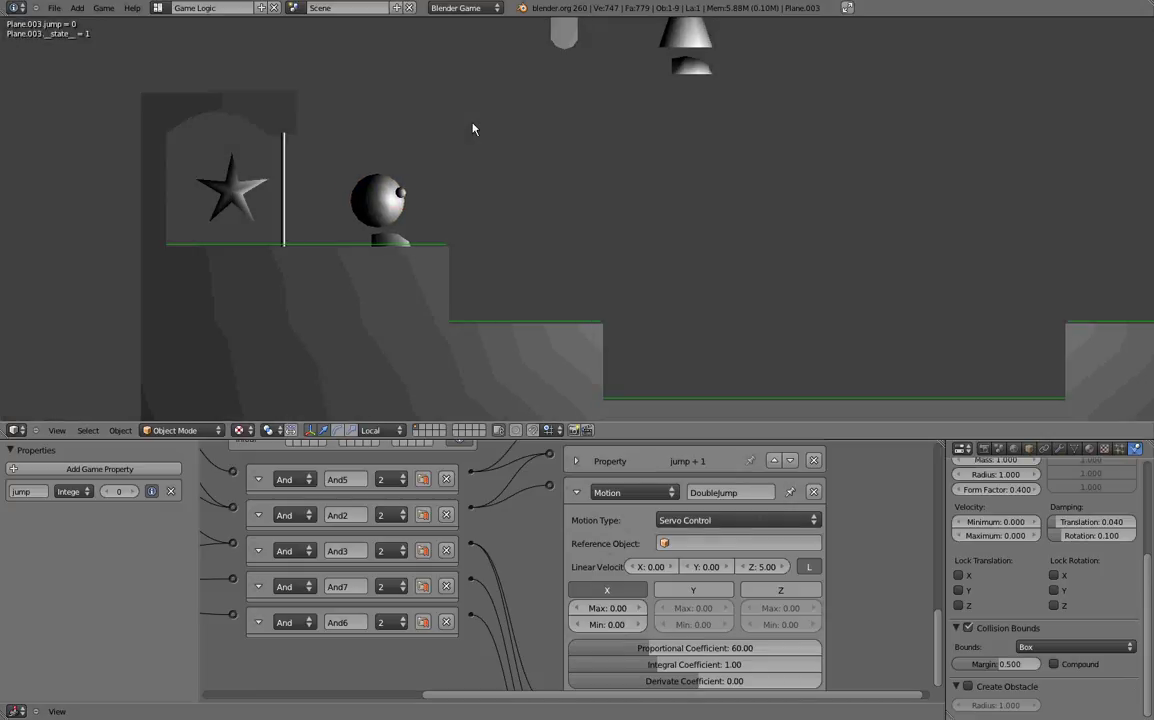
pyautogui.press('space')
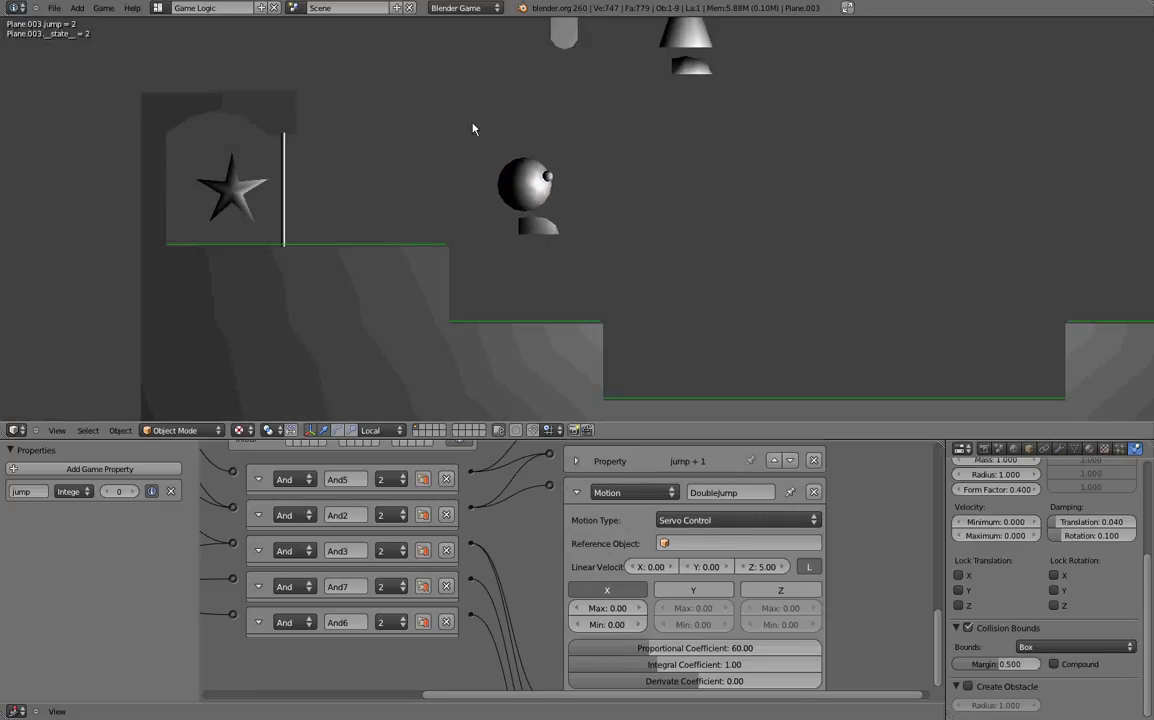
pyautogui.press('Left')
pyautogui.press('space')
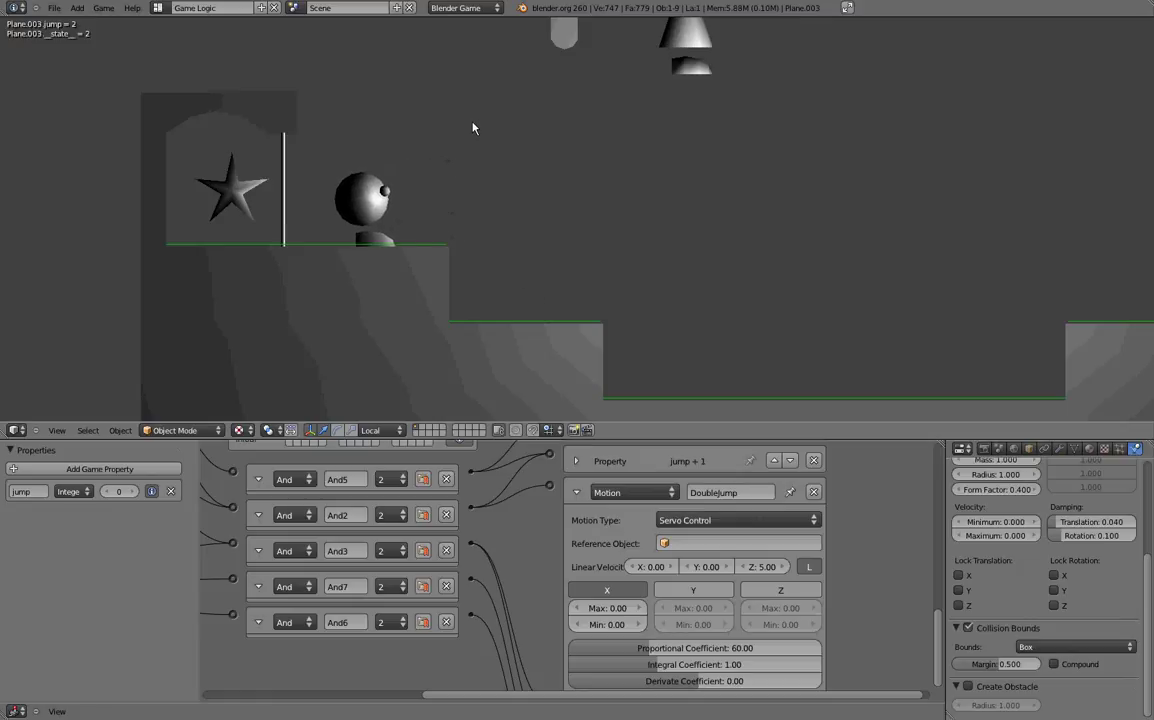
pyautogui.press('space')
pyautogui.press('Right')
pyautogui.press('space')
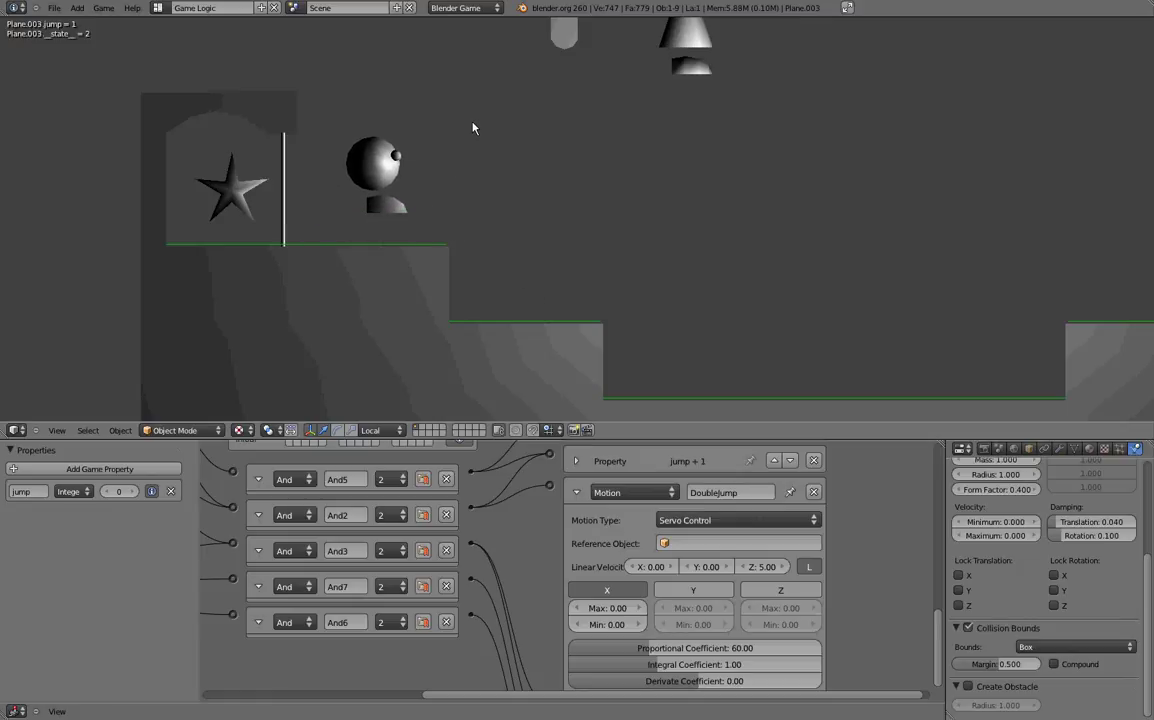
pyautogui.press('Left')
pyautogui.press('space')
pyautogui.press('space')
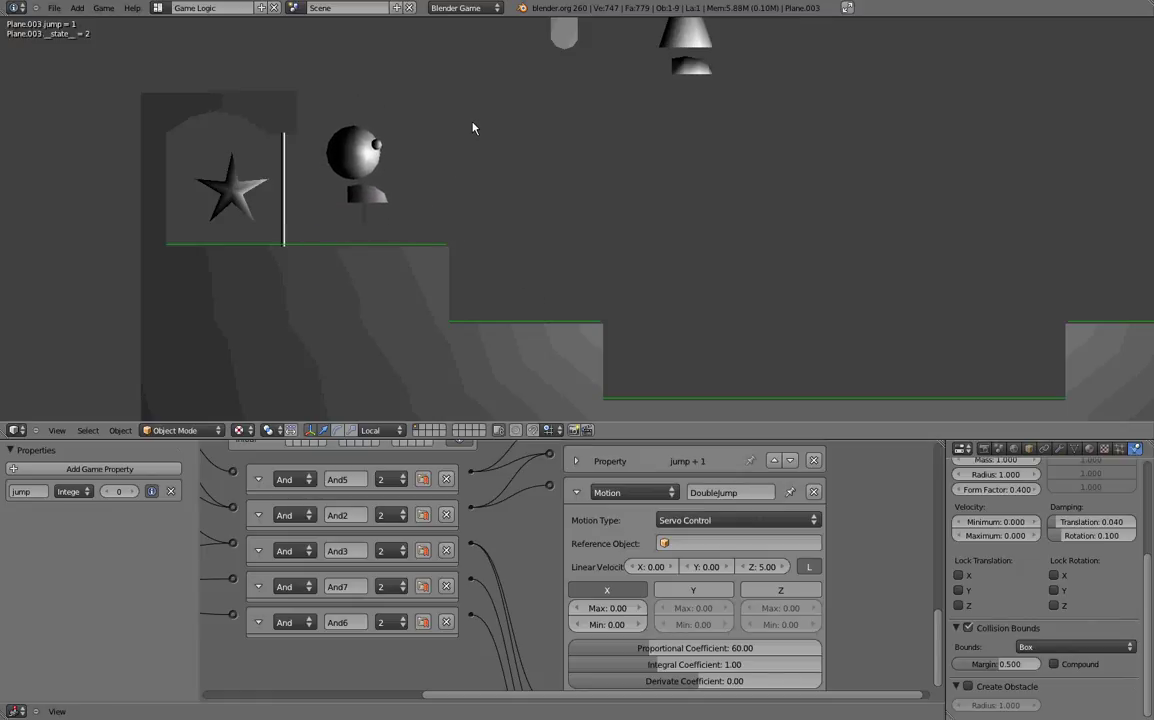
pyautogui.press('space')
pyautogui.press('space')
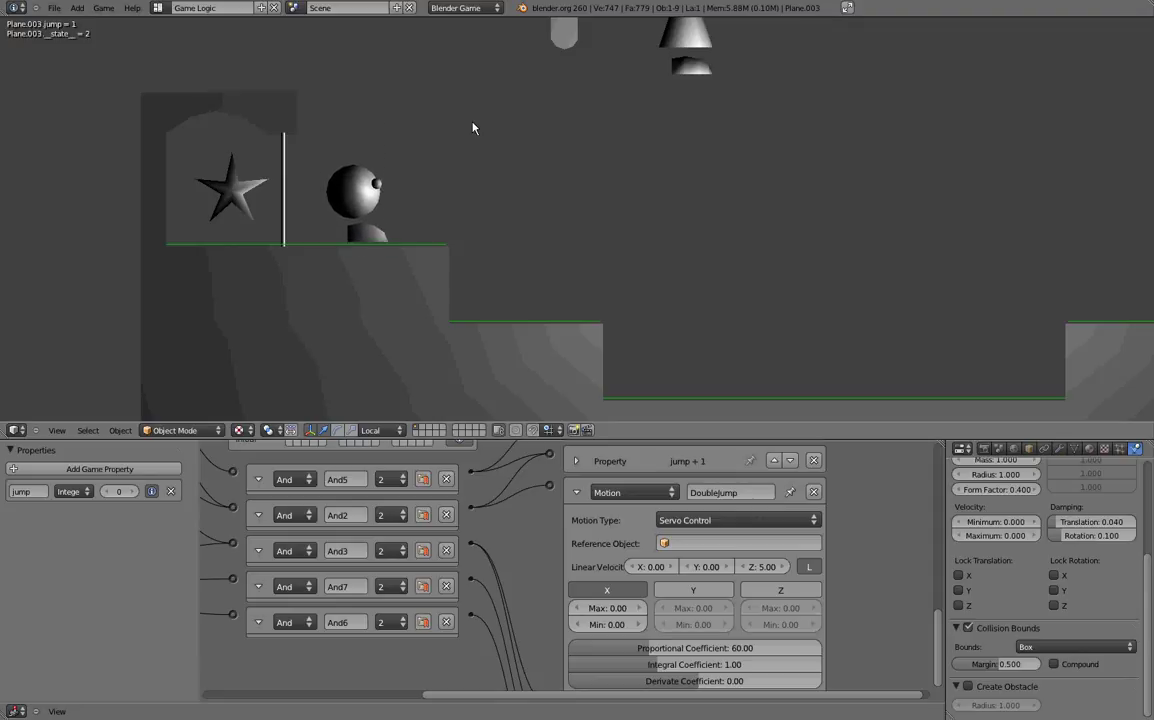
pyautogui.press('space')
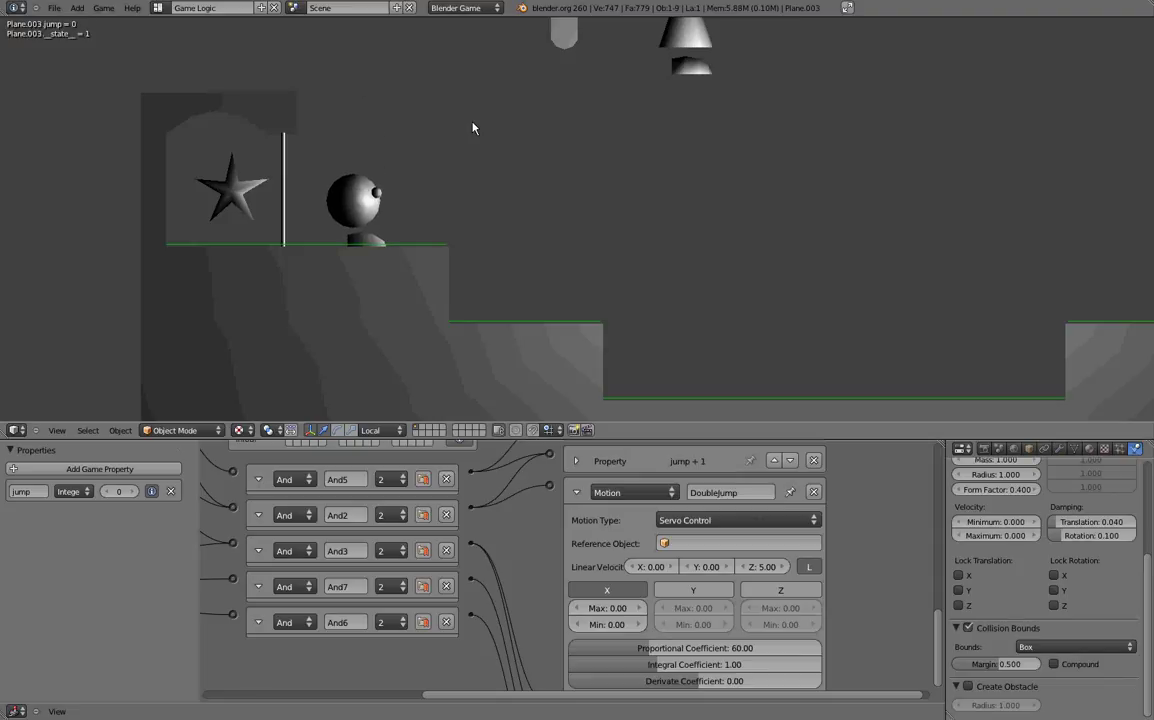
pyautogui.press('Escape')
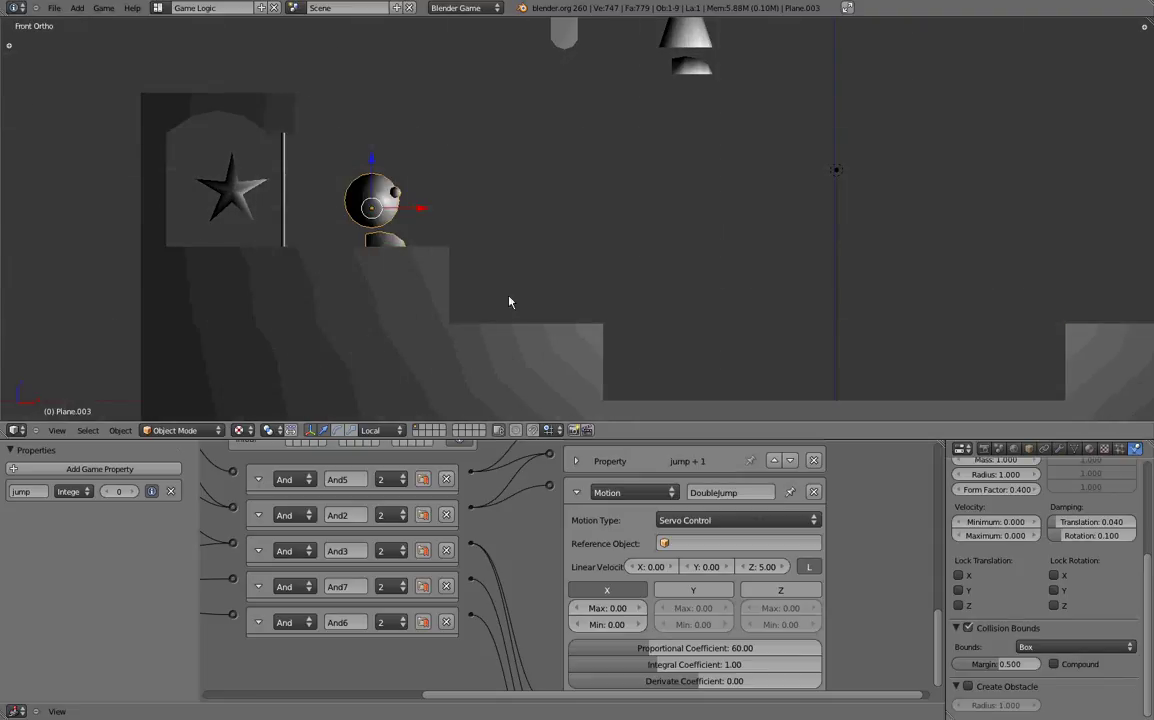
# Review the DoubleJump actuator's Servo Control settings, and collapse it to examine the state 2 links between sensors, controllers and actuators.
pyautogui.keyDown('shift'); pyautogui.moveTo(404, 224); pyautogui.dragTo(590, 248, button='middle'); pyautogui.keyUp('shift')
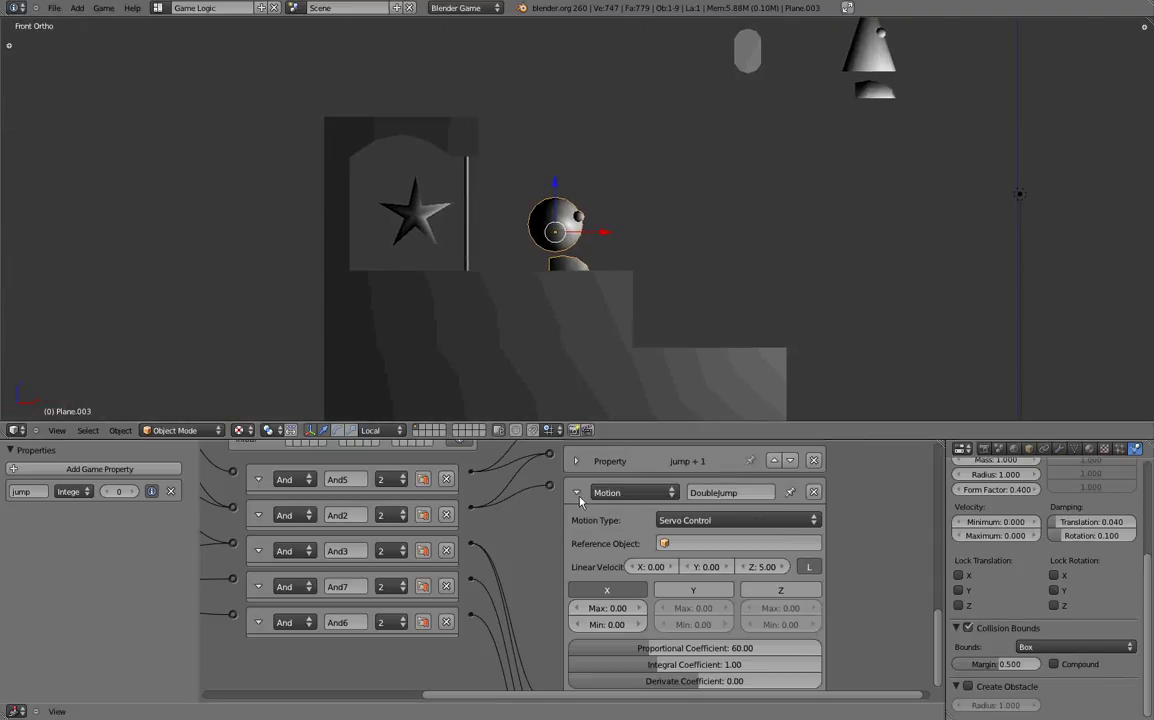
pyautogui.click(578, 493)
pyautogui.moveTo(542, 515); pyautogui.dragTo(532, 559, button='middle')
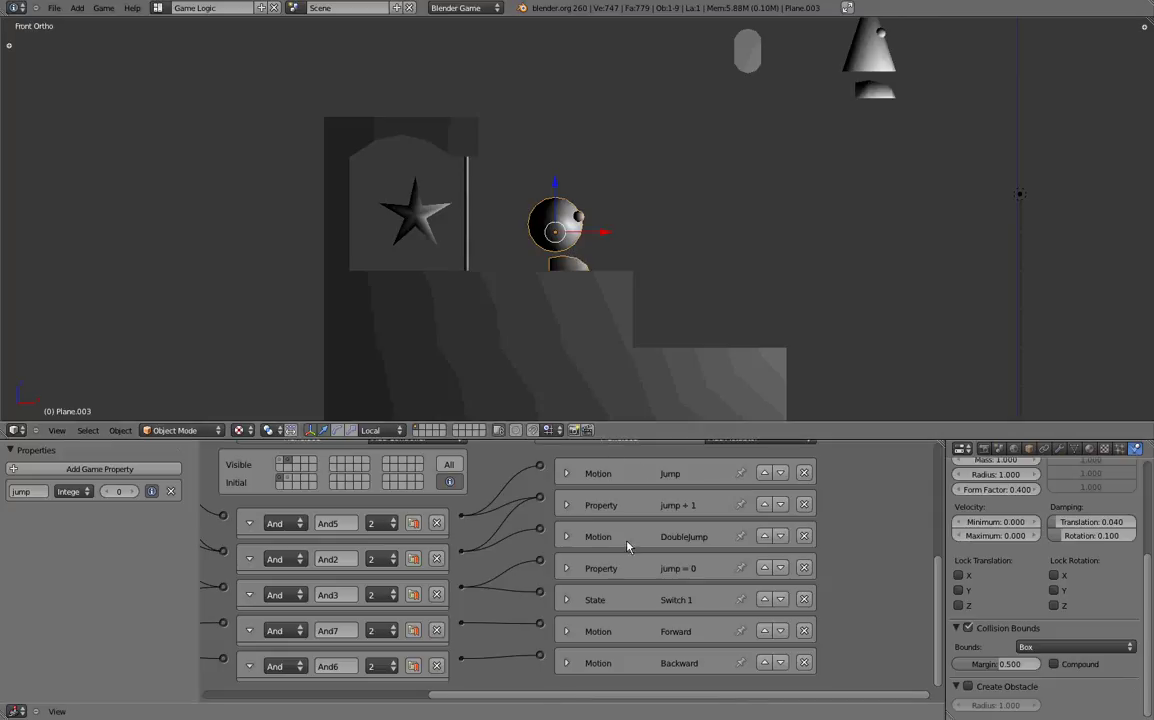
pyautogui.click(567, 537)
pyautogui.scroll(-2, 650, 570)
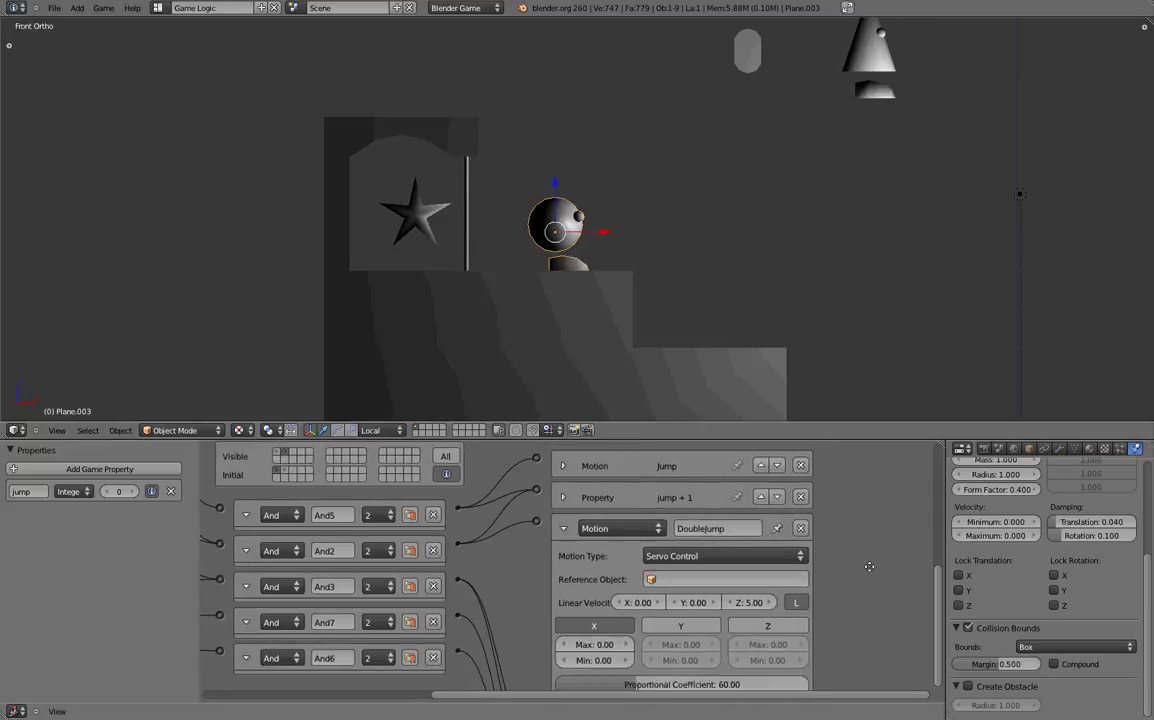
pyautogui.scroll(-2, 858, 580)
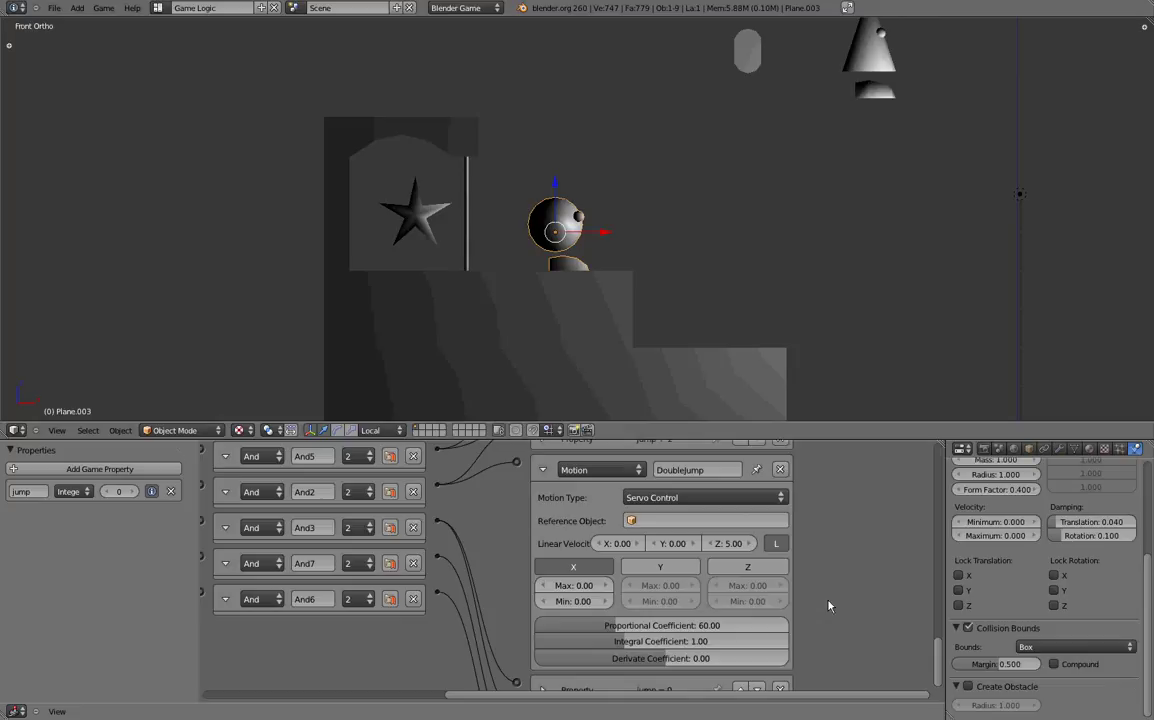
pyautogui.scroll(4, 840, 595)
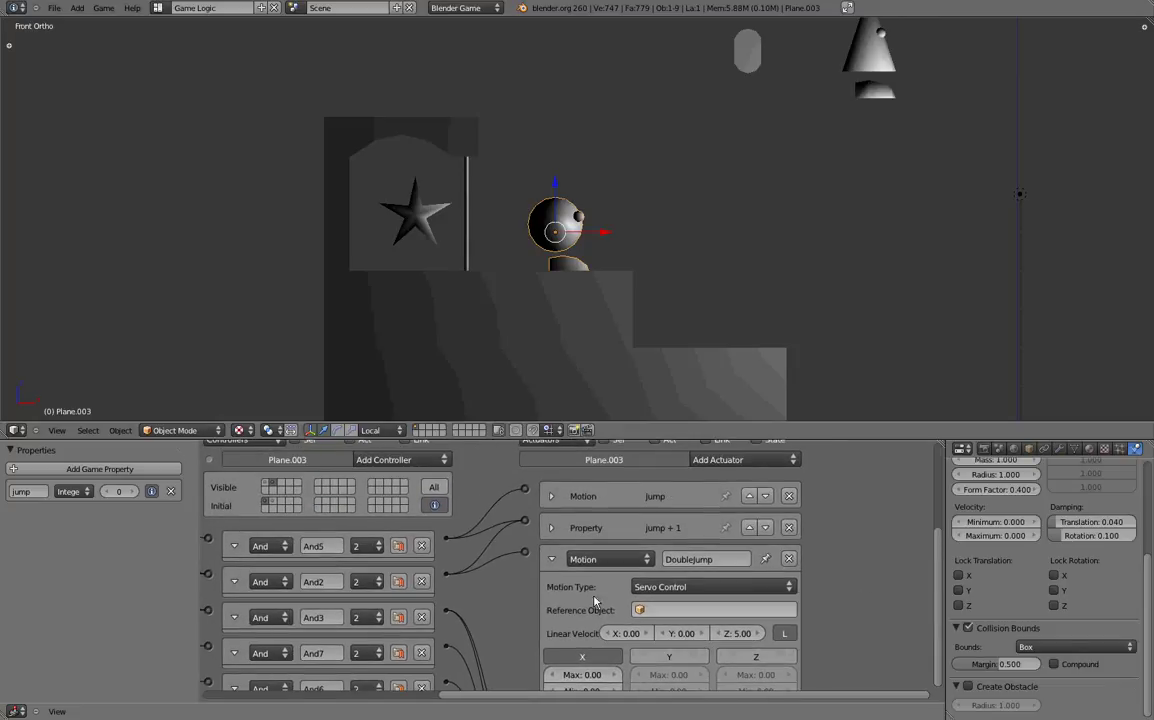
pyautogui.click(551, 559)
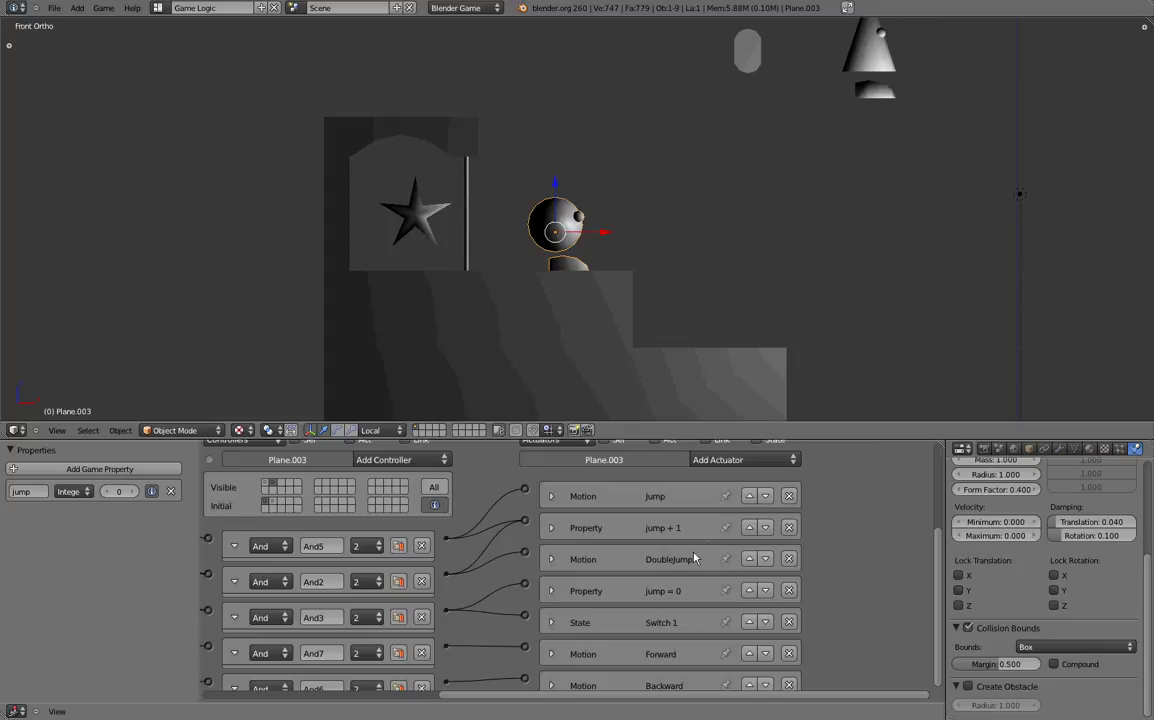
pyautogui.moveTo(513, 547); pyautogui.dragTo(695, 579, button='middle')
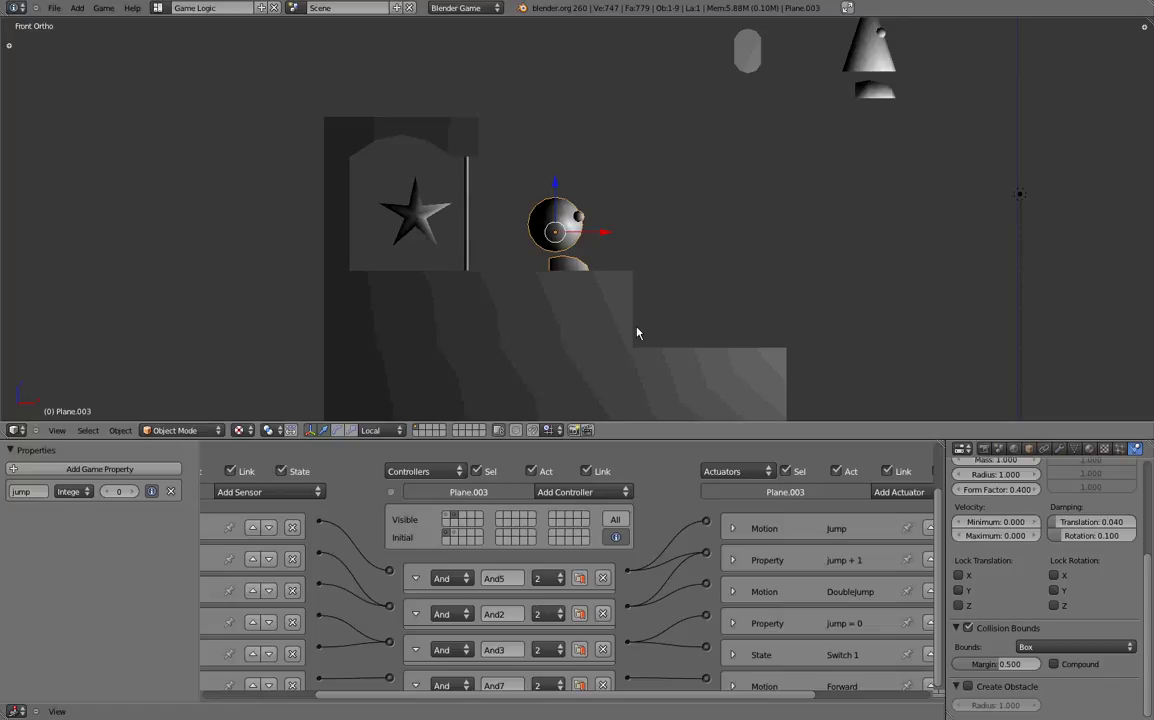
# View the level's stepped platforms together with the character from a raised, rotated angle.
pyautogui.scroll(-3, 637, 332)
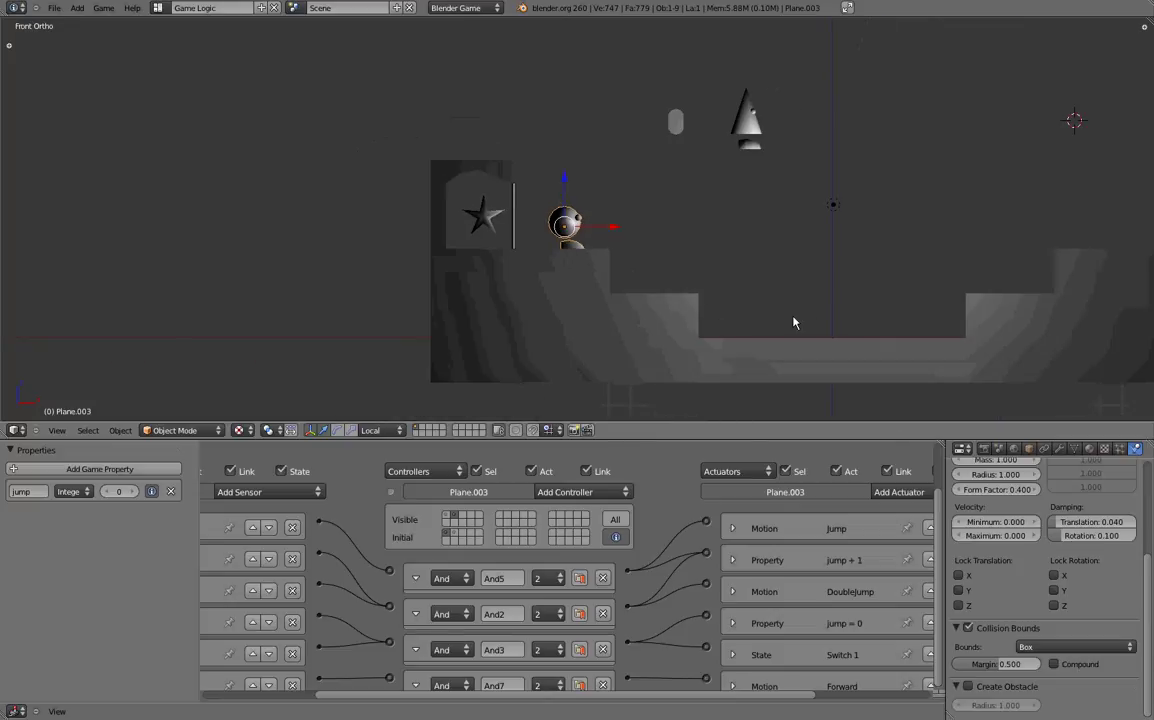
pyautogui.press('KP_8')
pyautogui.press('KP_8')
pyautogui.press('KP_6')
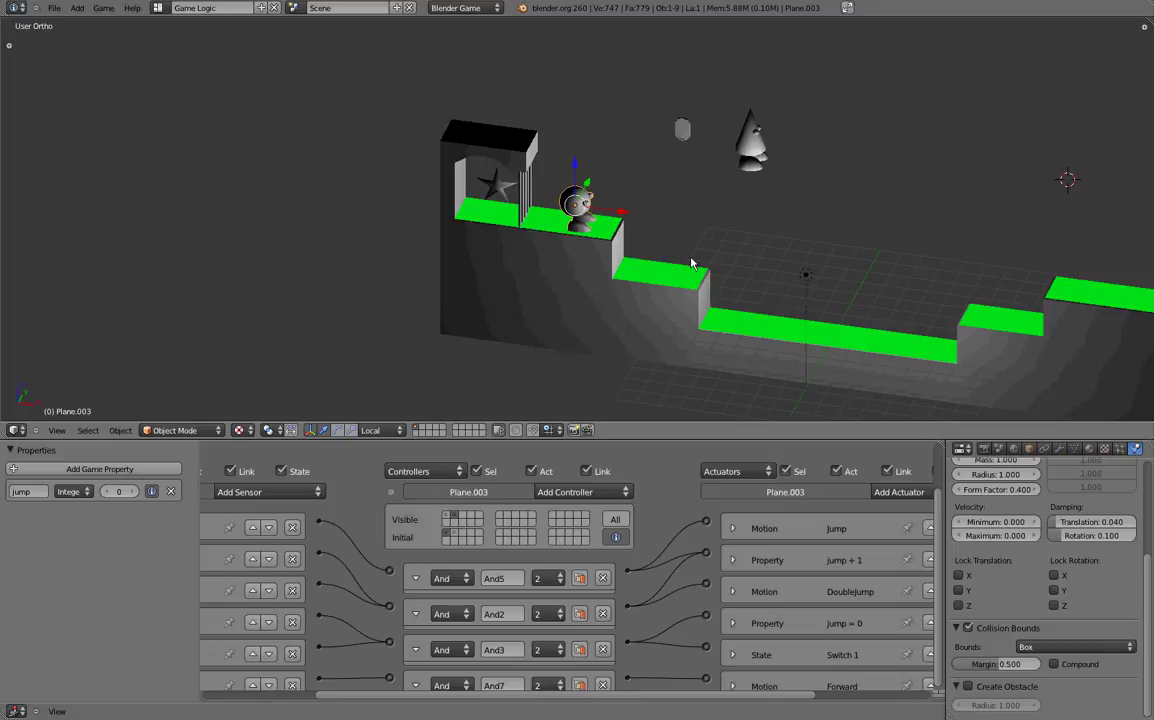
pyautogui.keyDown('shift'); pyautogui.moveTo(708, 282); pyautogui.dragTo(655, 281, button='middle'); pyautogui.keyUp('shift')
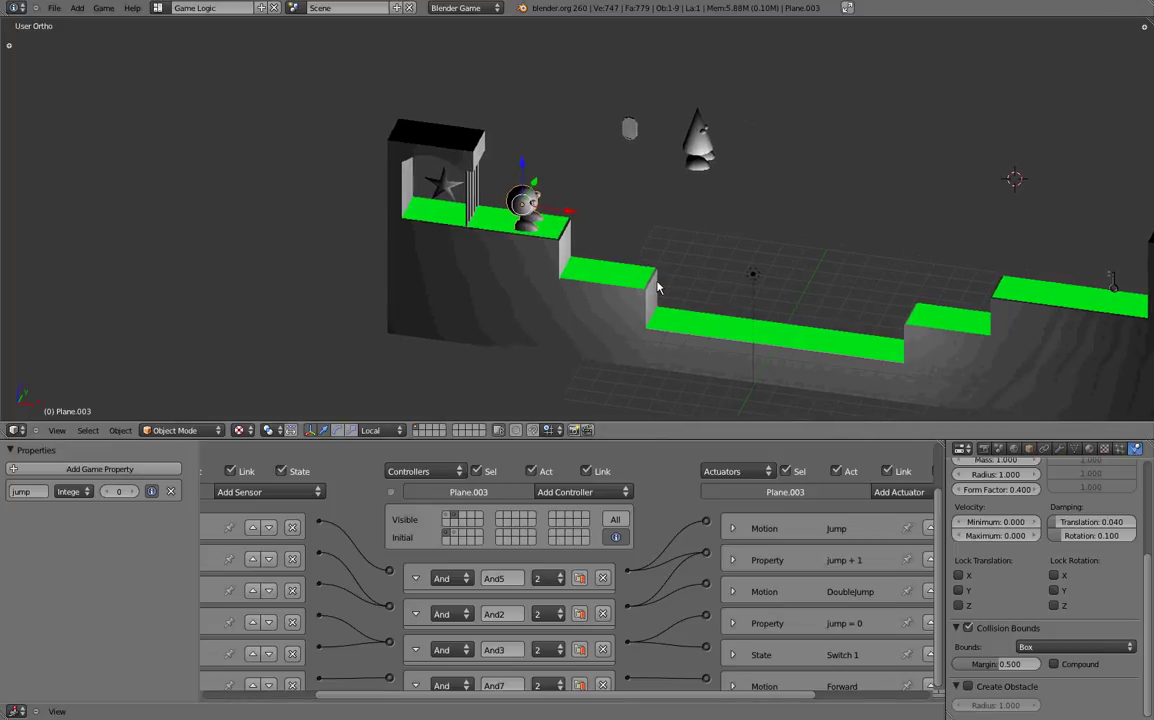